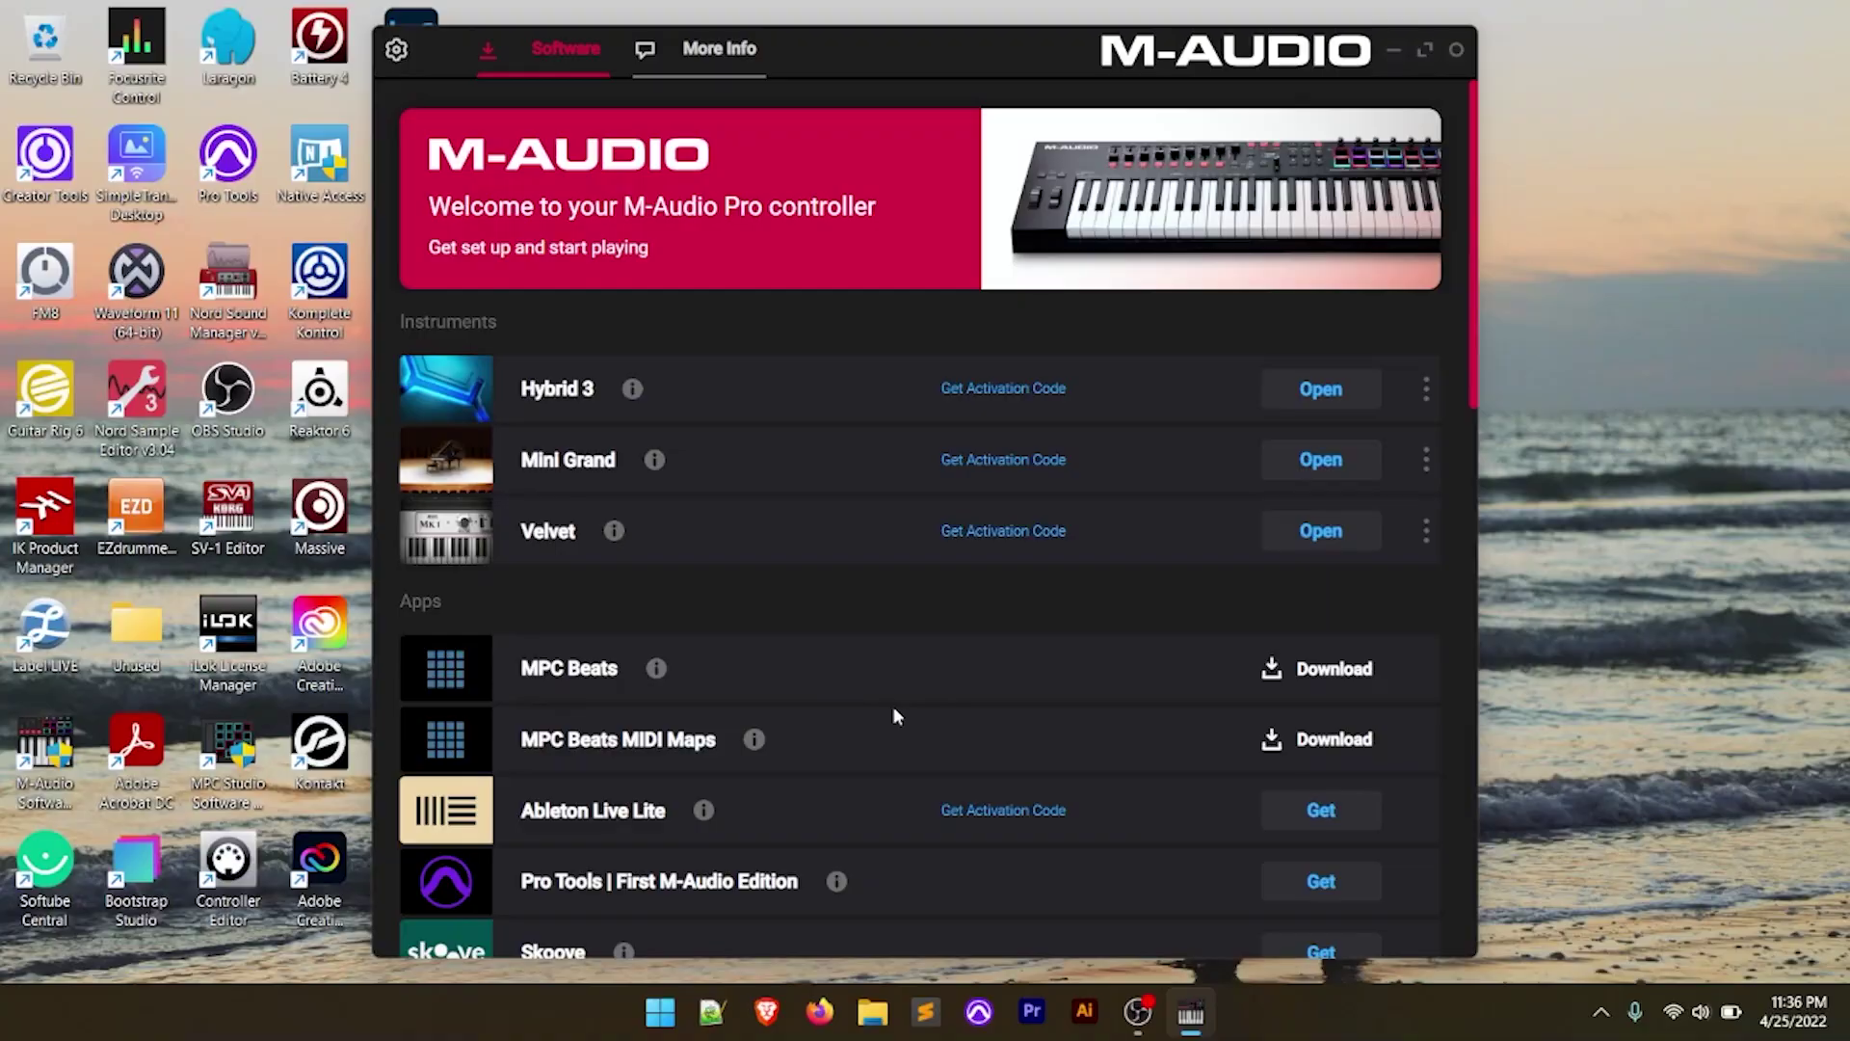
Review the product information for Ableton Live Lite in the M-Audio software list, then close it.
{"action": "scroll", "coordinate": [894, 709], "scroll_direction": "down", "scroll_amount": 2}
{"action": "scroll", "coordinate": [898, 713], "scroll_direction": "up", "scroll_amount": 2}
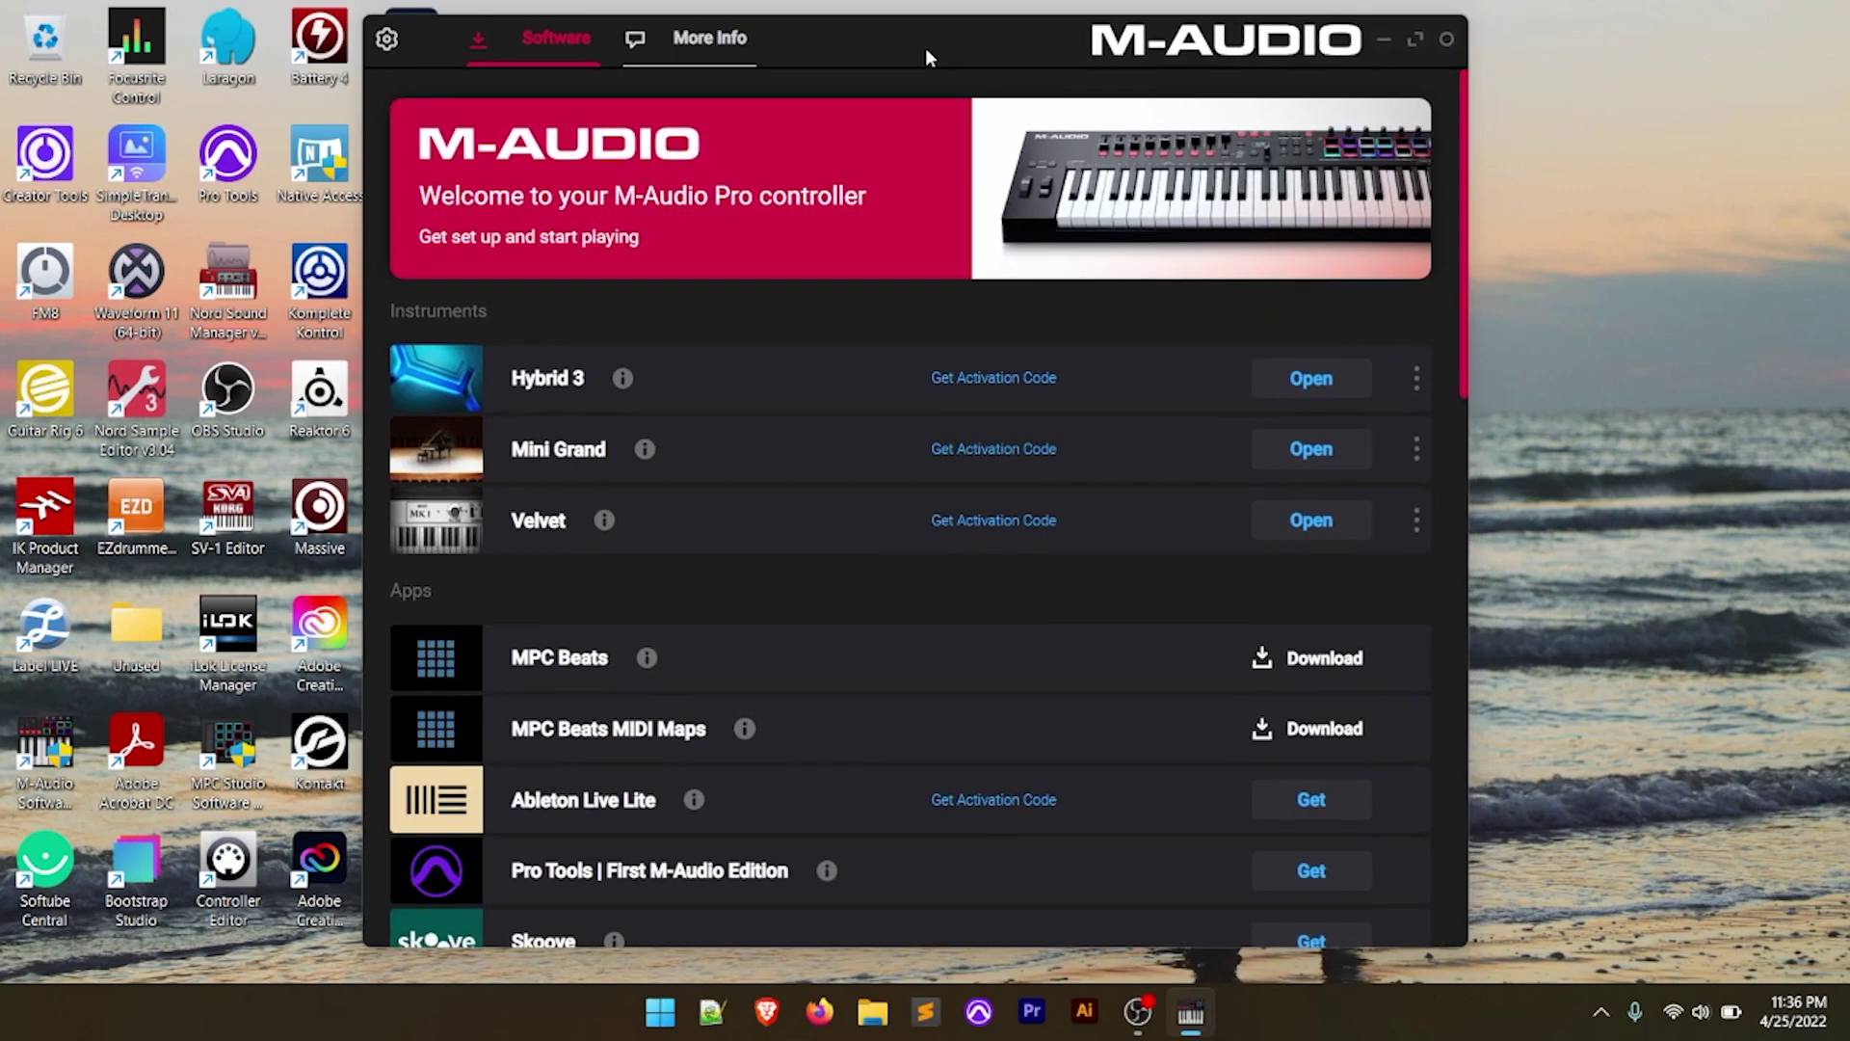
{"action": "scroll", "coordinate": [867, 453], "scroll_direction": "down", "scroll_amount": 4}
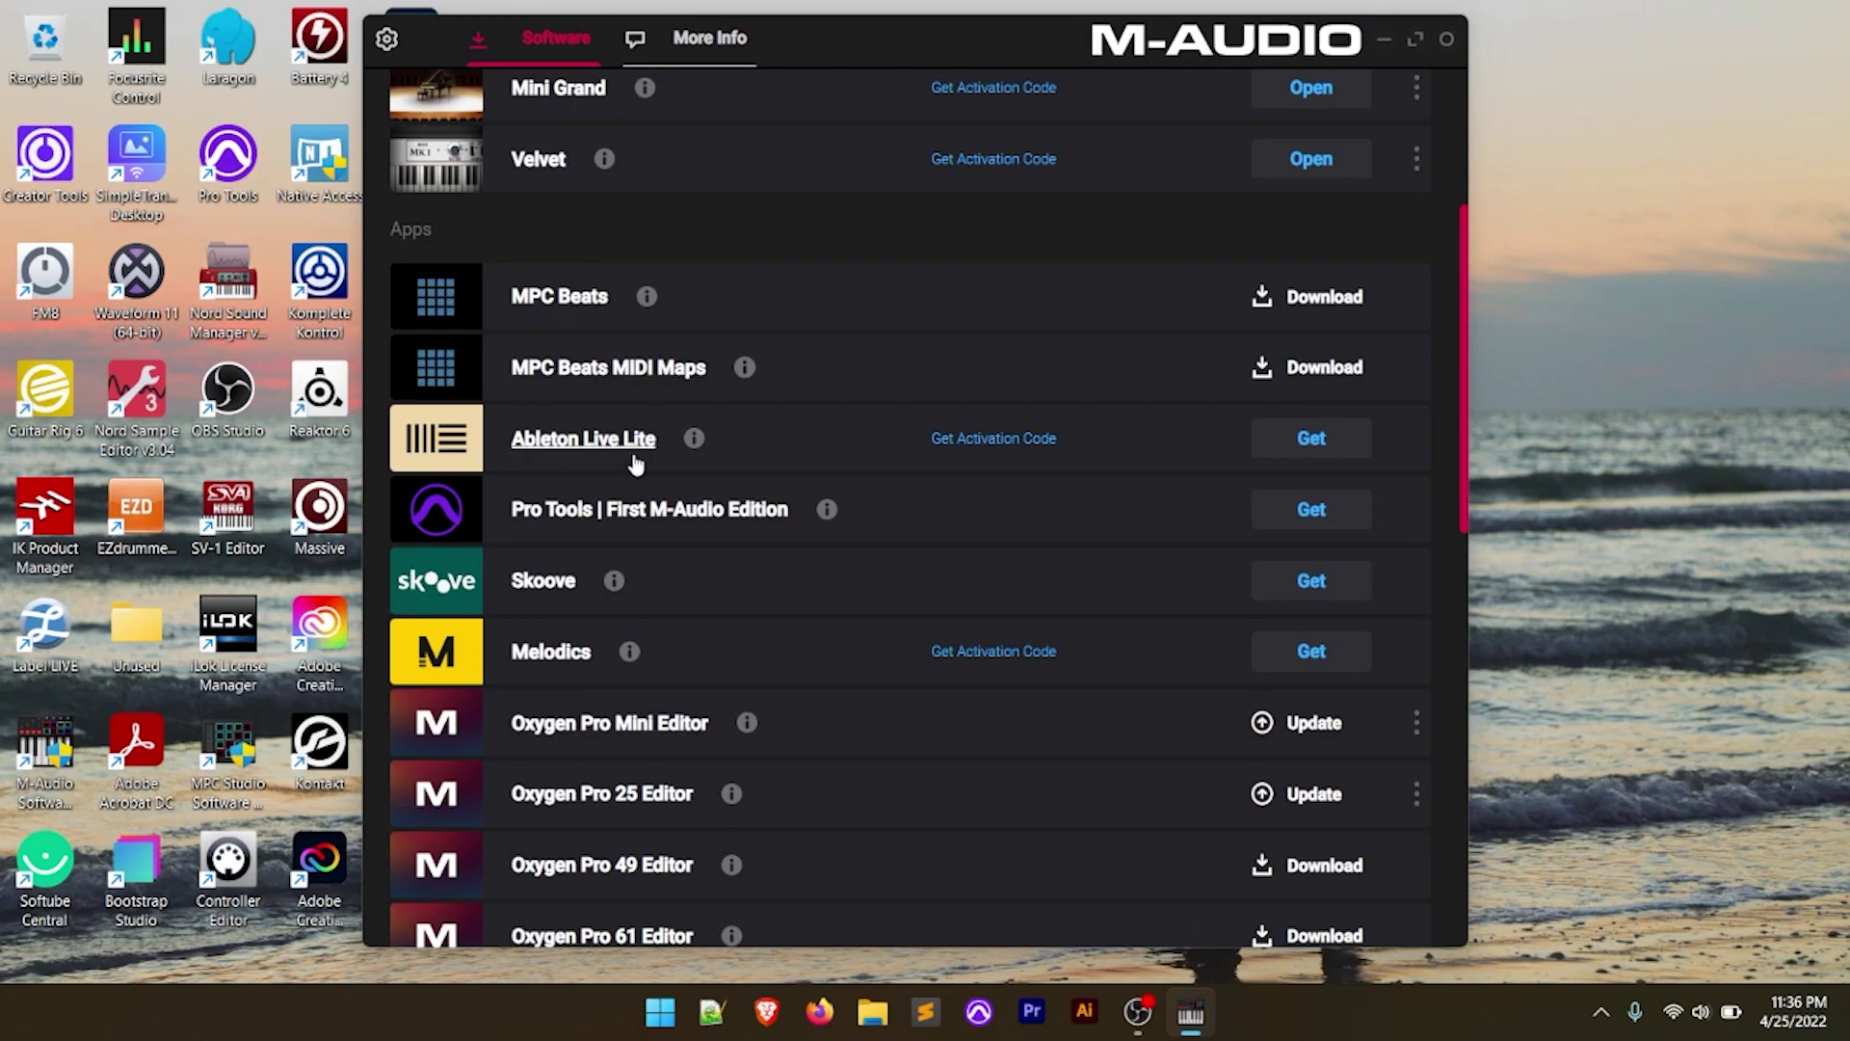
{"action": "left_click", "coordinate": [695, 439]}
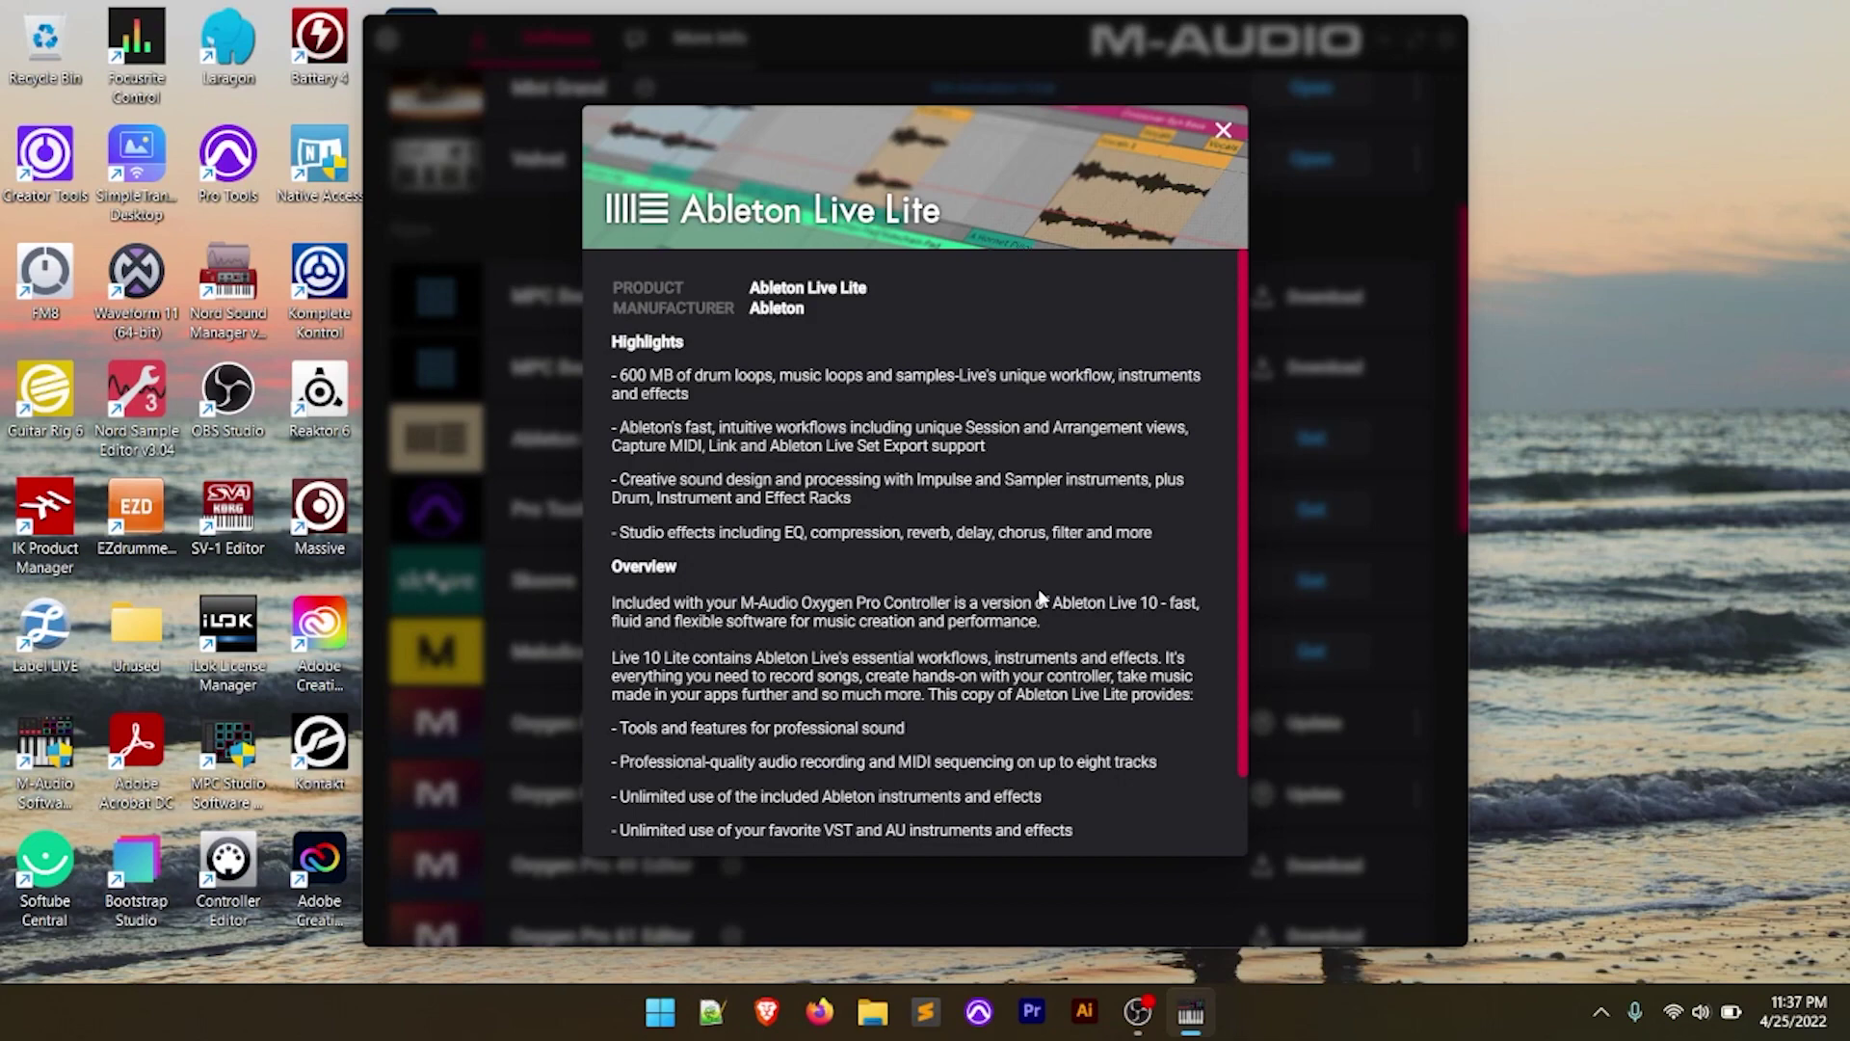
{"action": "left_click", "coordinate": [1222, 132]}
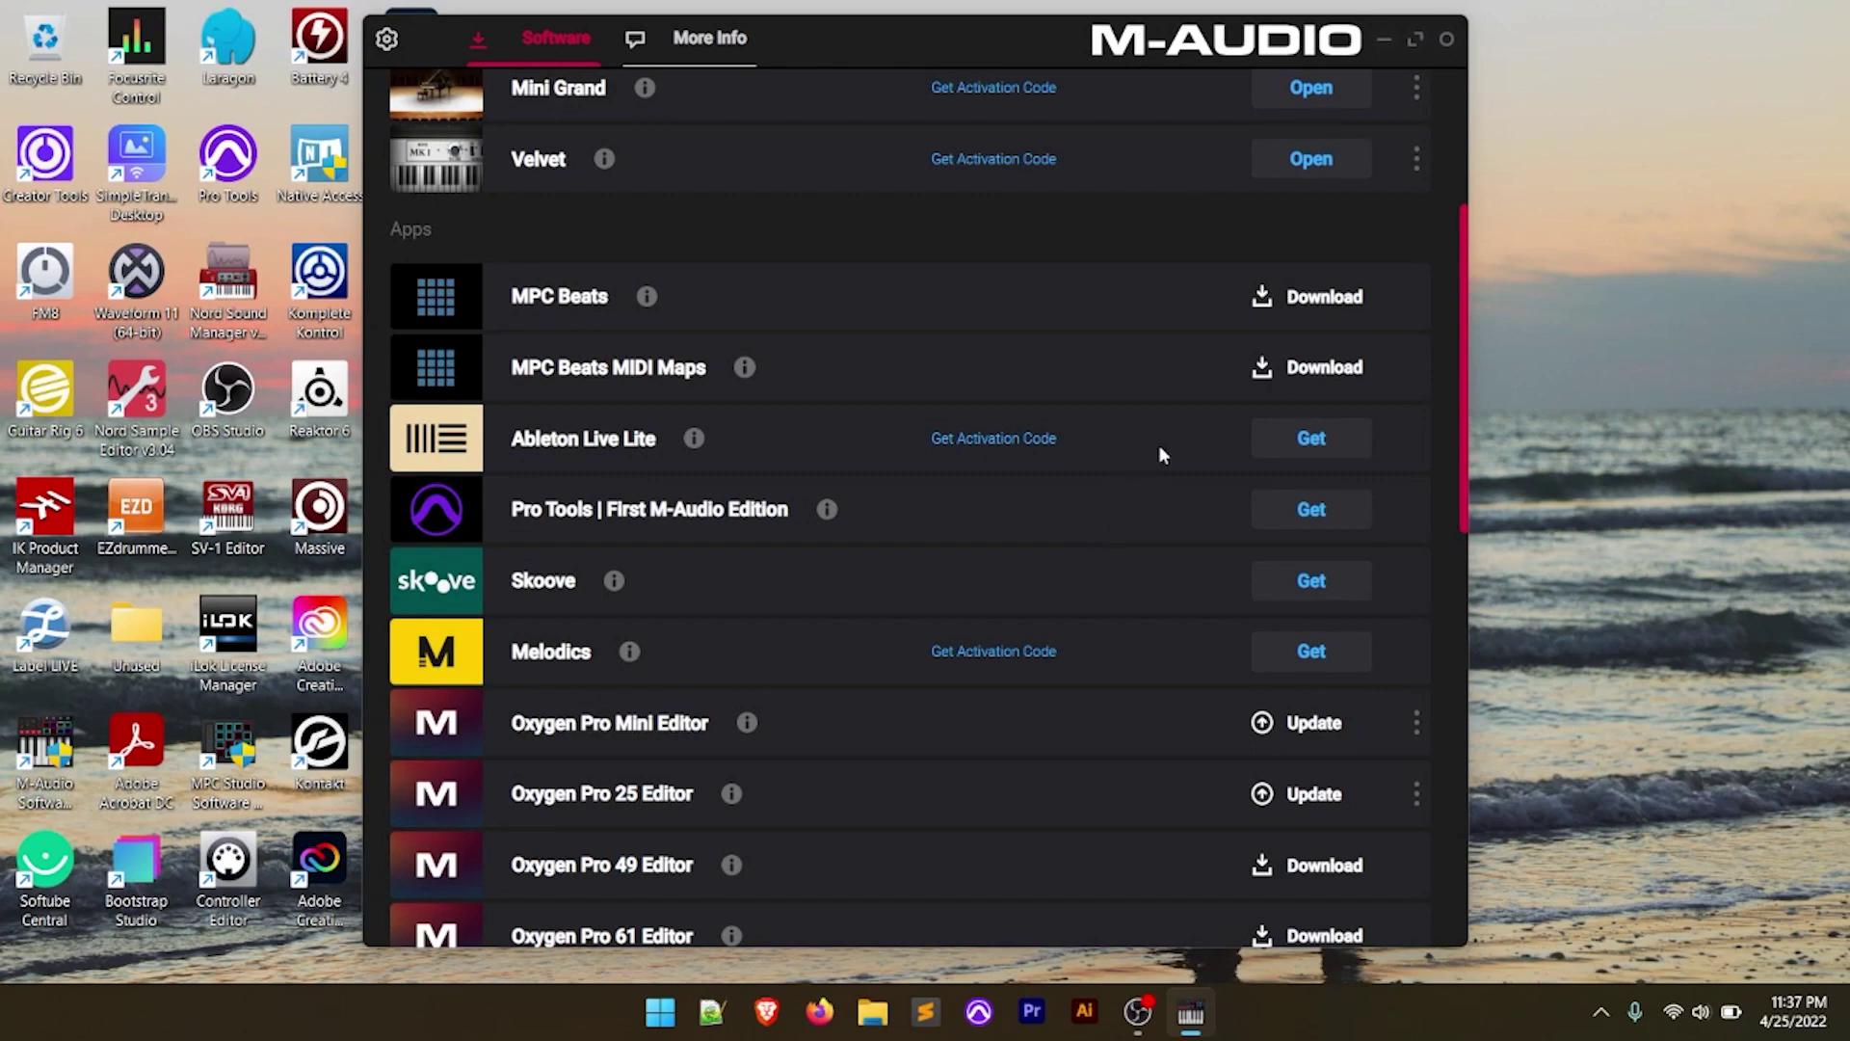
Open the M-Audio account site from Ableton Live Lite's activation code request and sign in with the saved e-mail address and account password.
{"action": "left_click", "coordinate": [990, 439]}
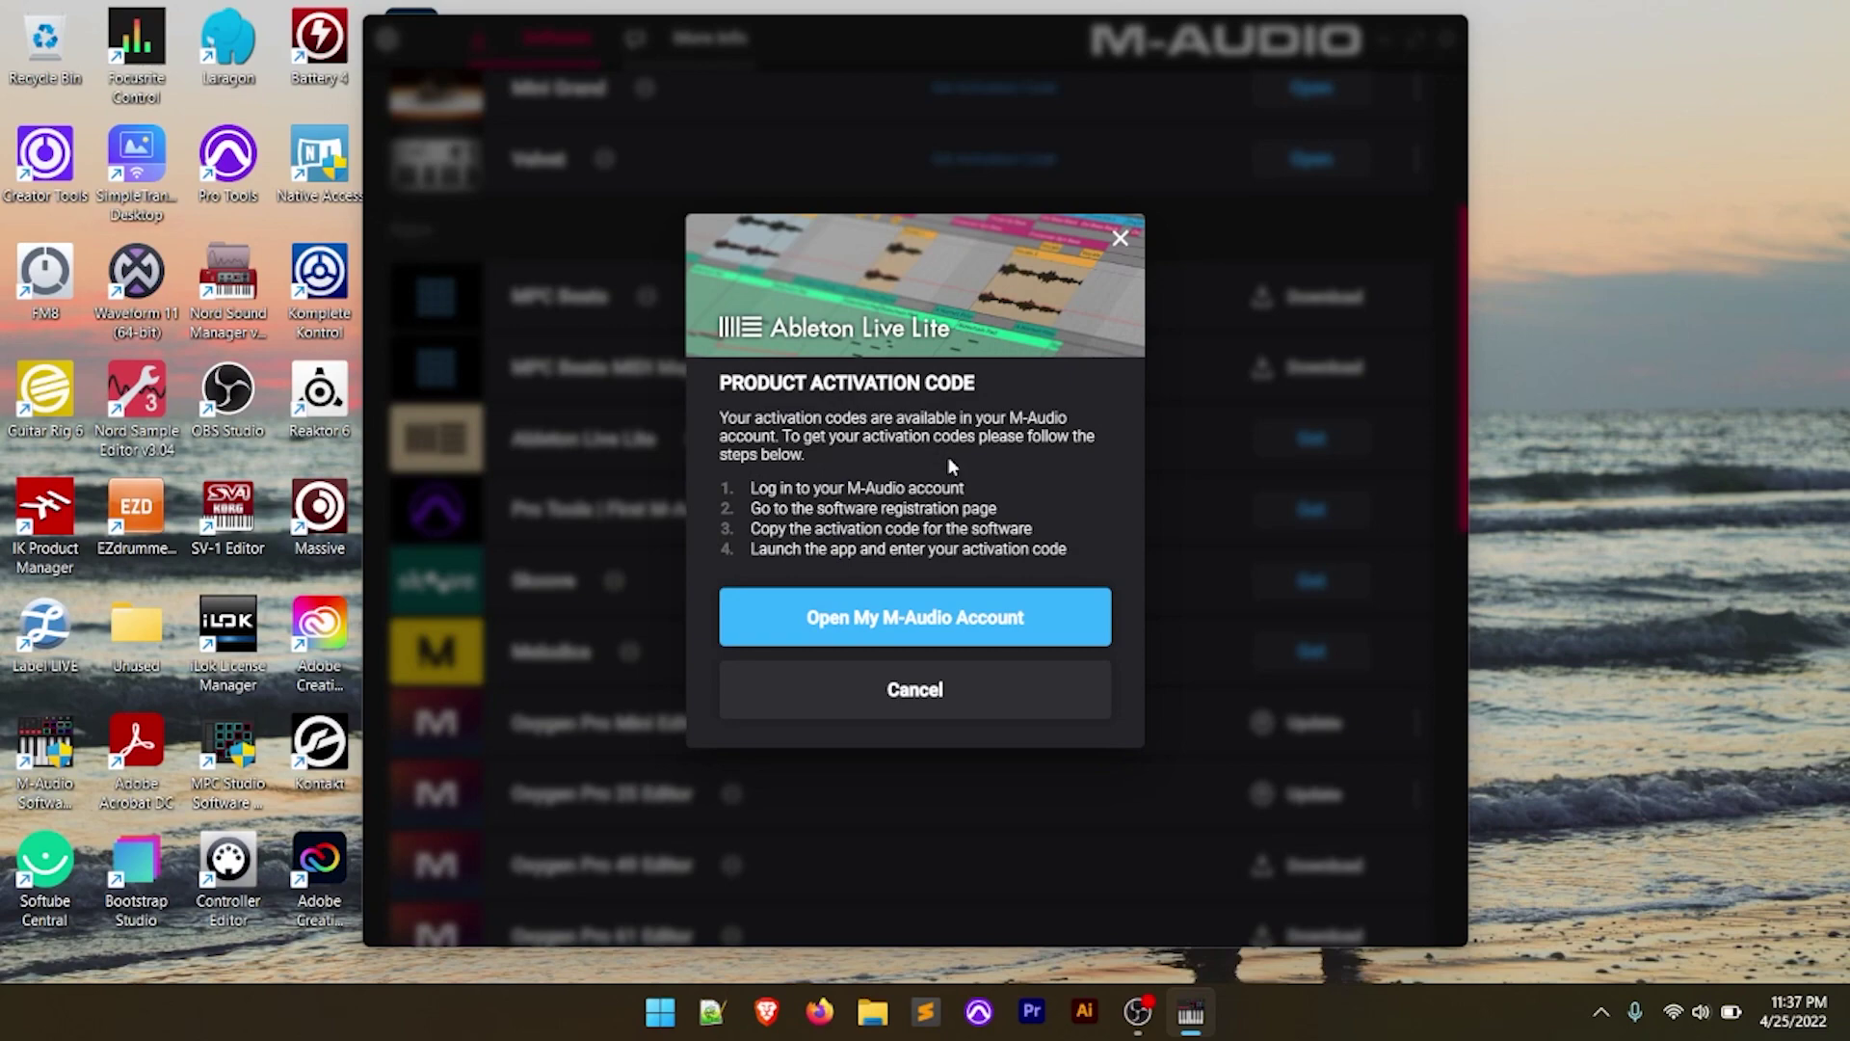
{"action": "left_click", "coordinate": [927, 614]}
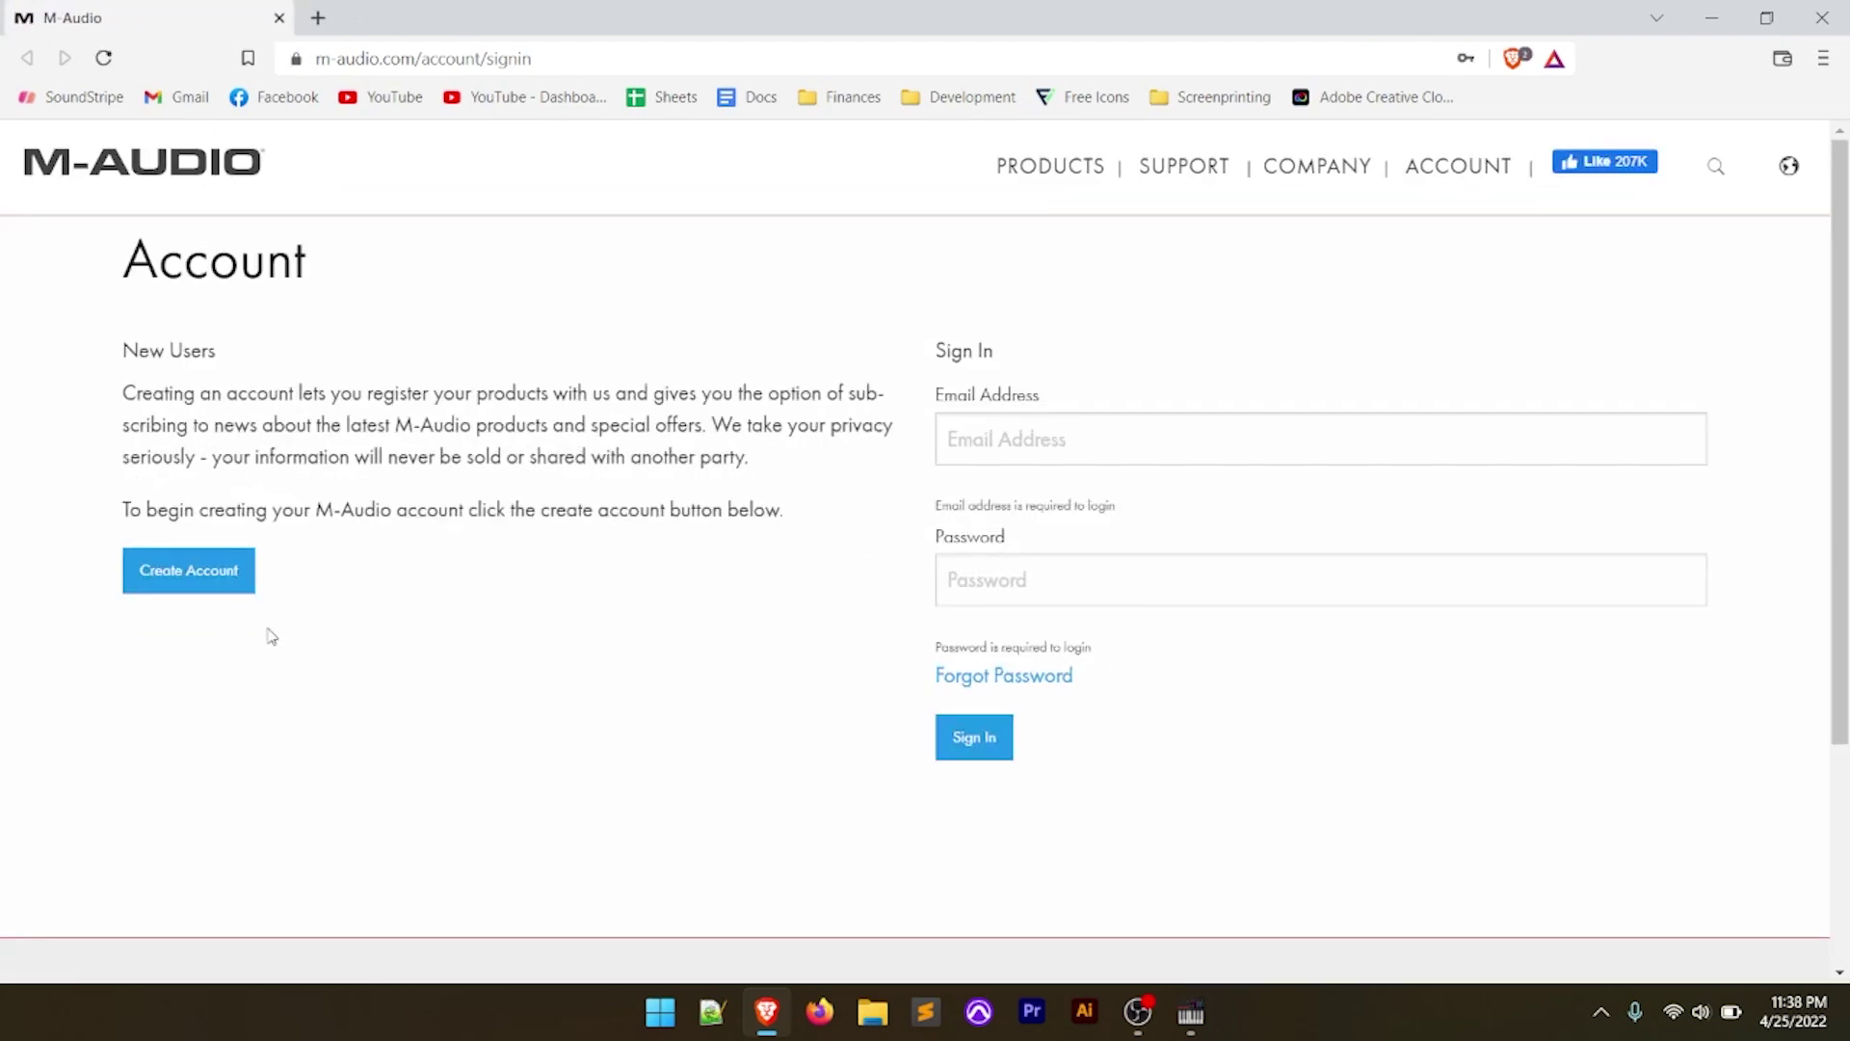
{"action": "left_click", "coordinate": [1162, 442]}
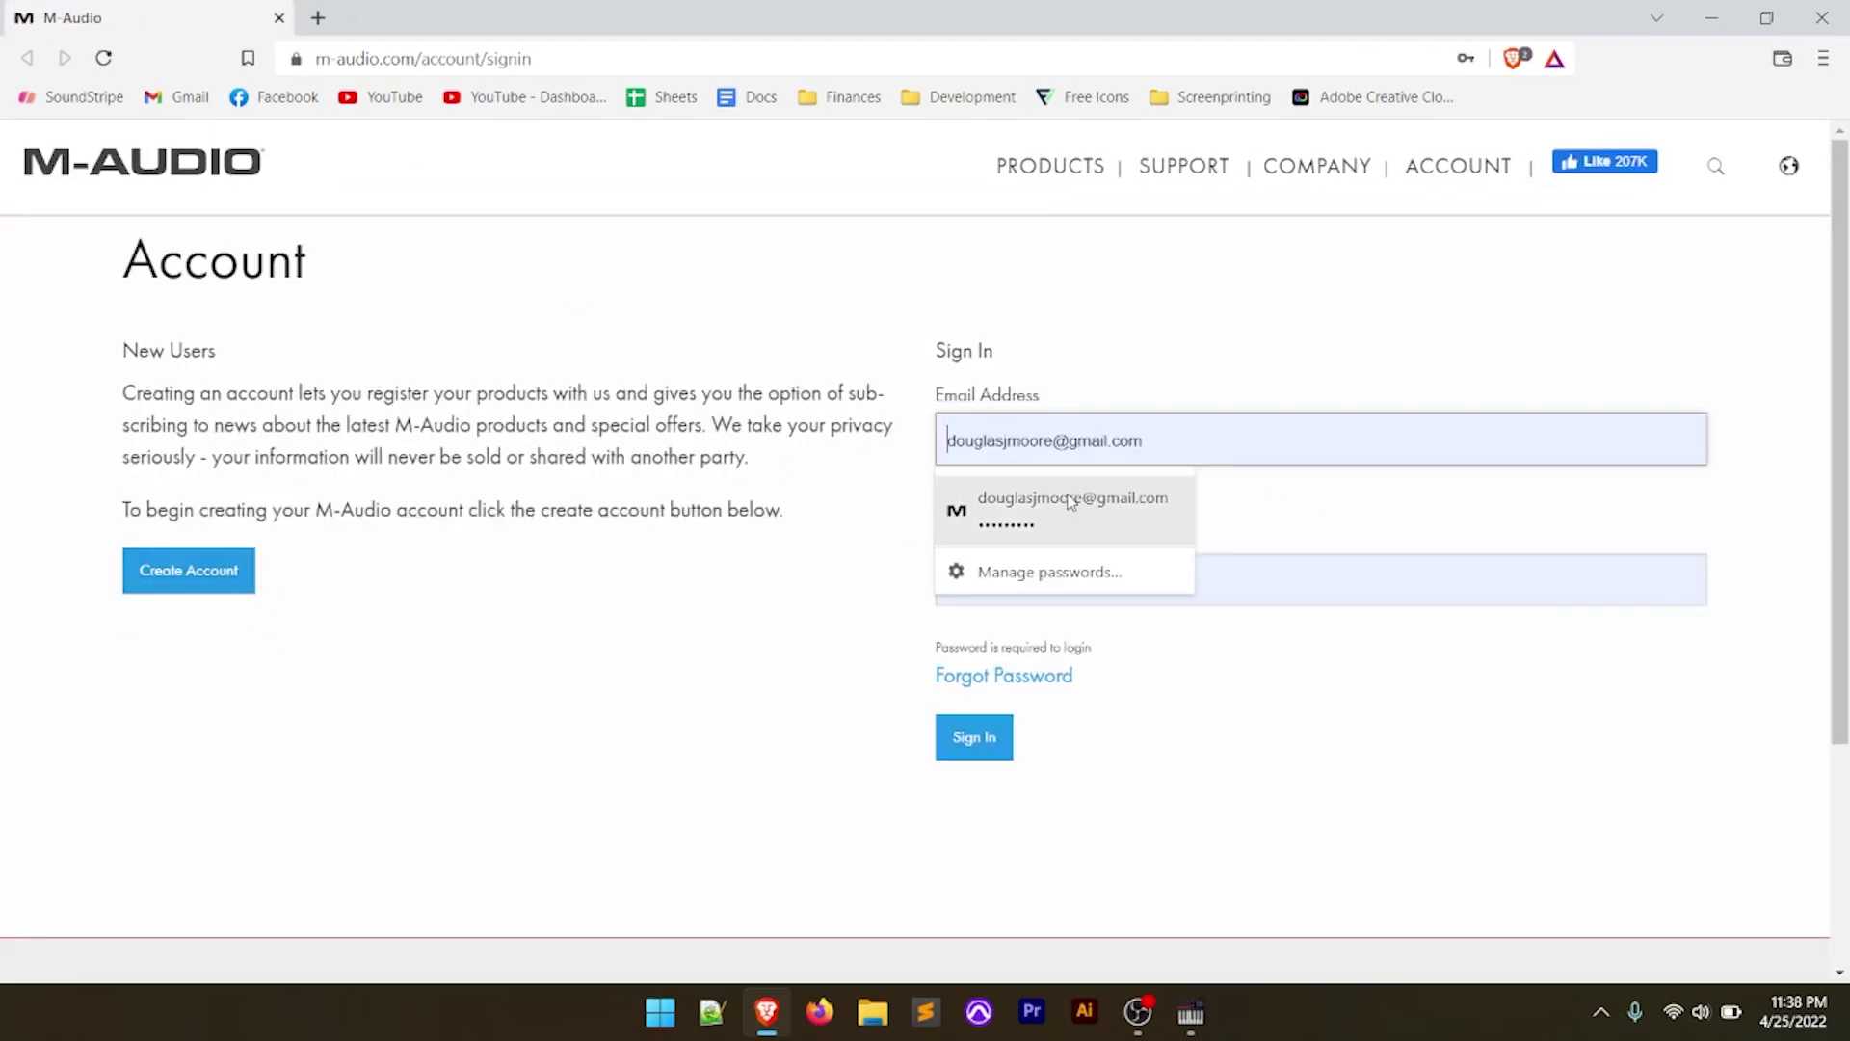
{"action": "left_click", "coordinate": [1070, 501]}
{"action": "left_click", "coordinate": [993, 742]}
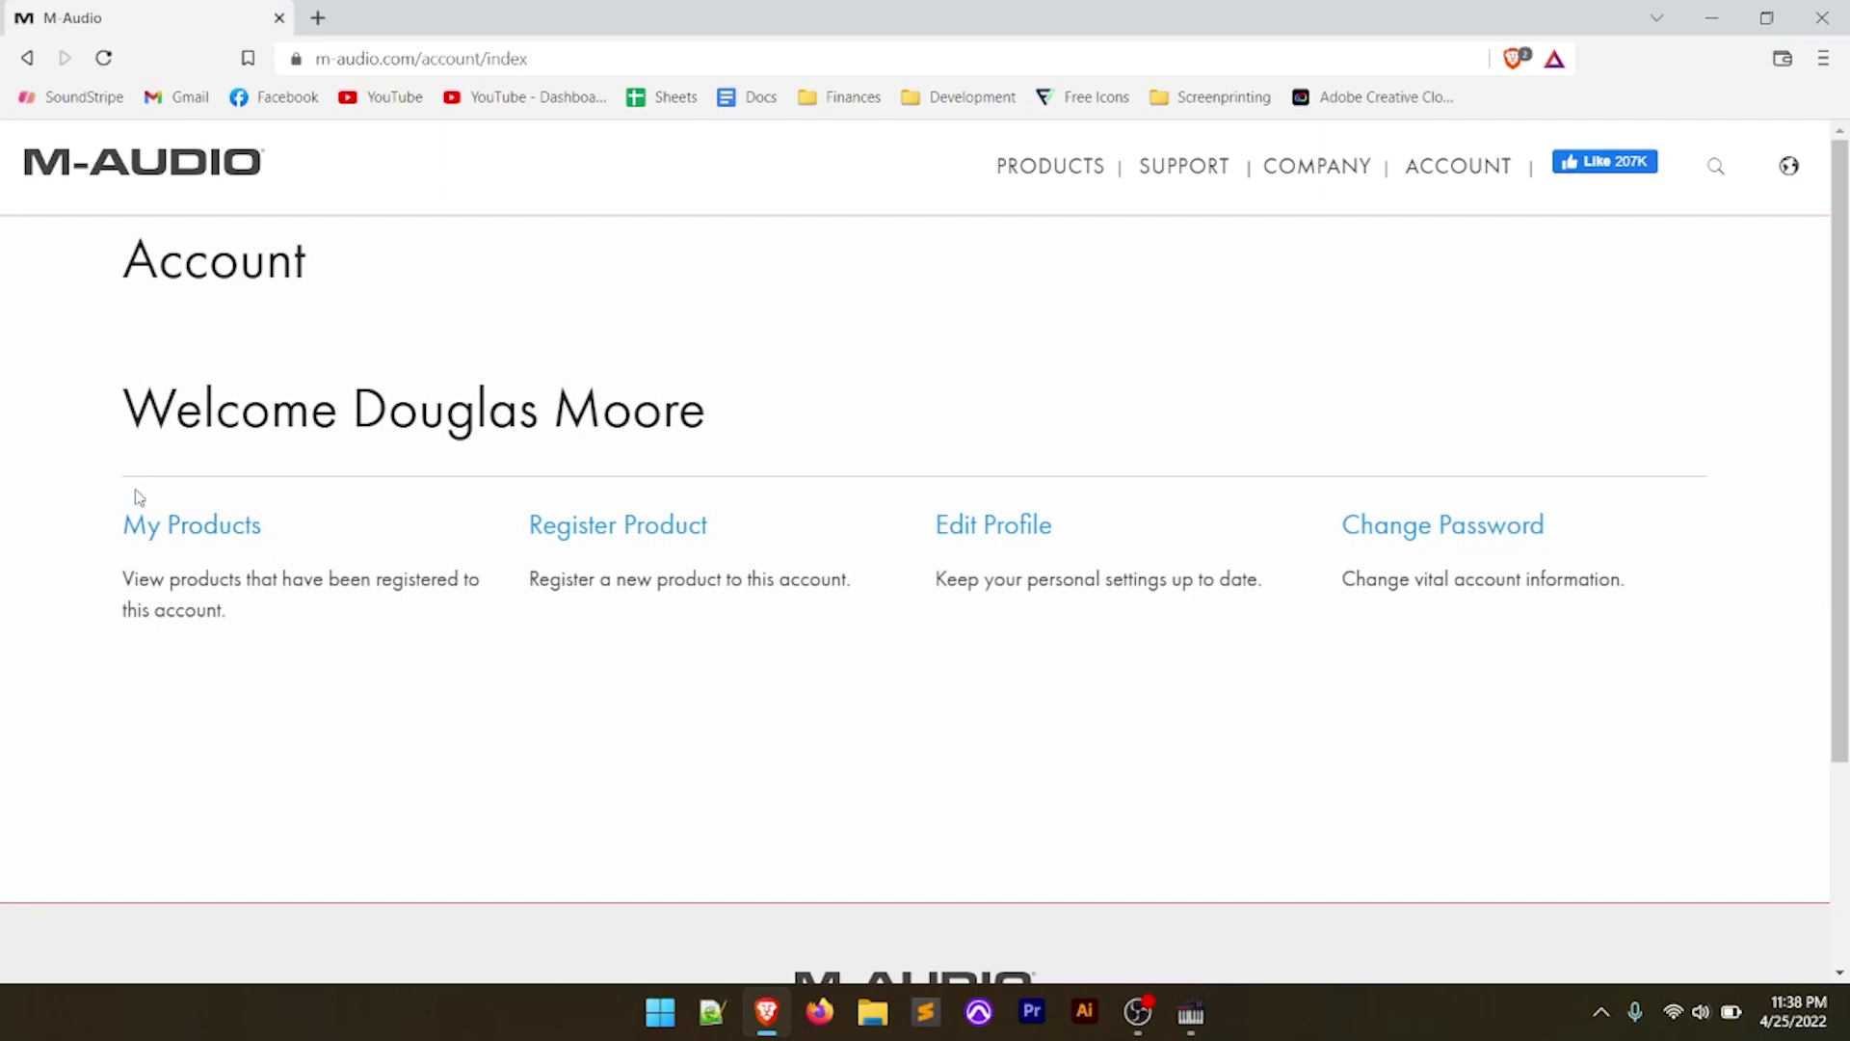
Open the account's registered products and locate the authorization code entry for Ableton Live 10 Lite.
{"action": "left_click", "coordinate": [199, 533]}
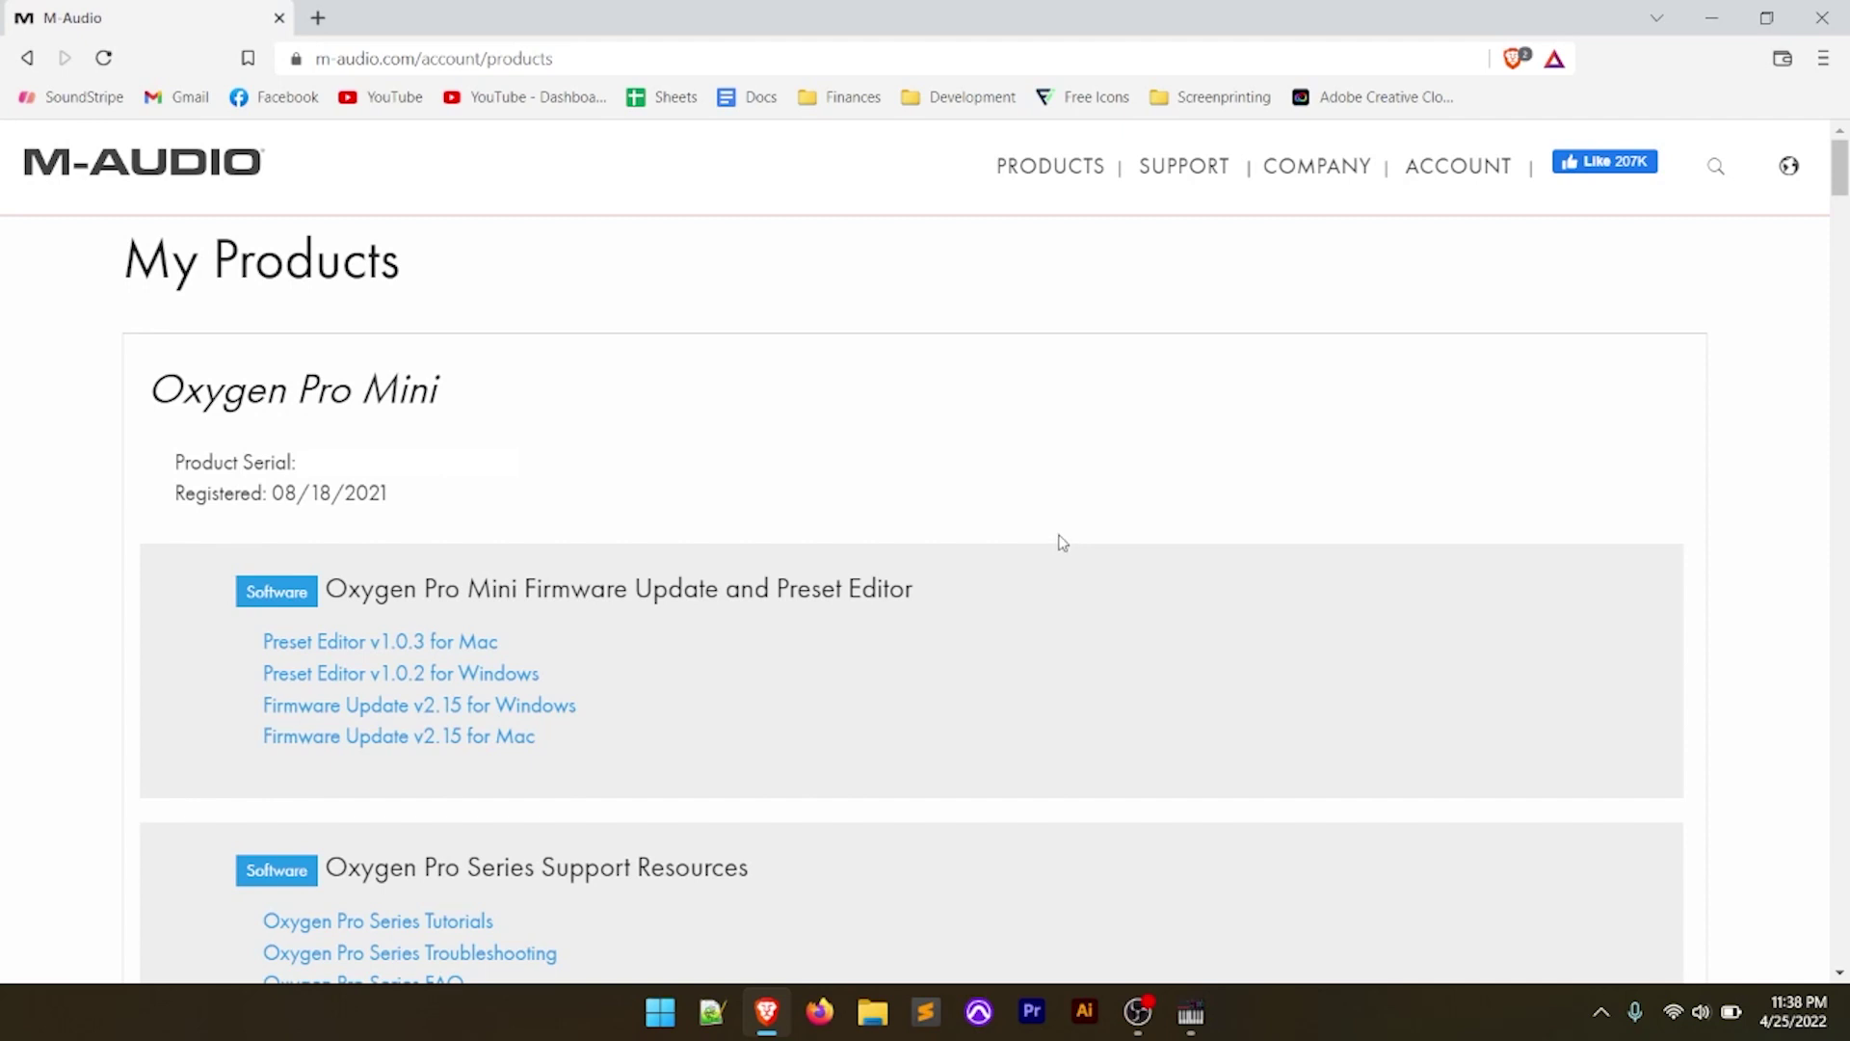
{"action": "scroll", "coordinate": [1060, 542], "scroll_direction": "down", "scroll_amount": 5}
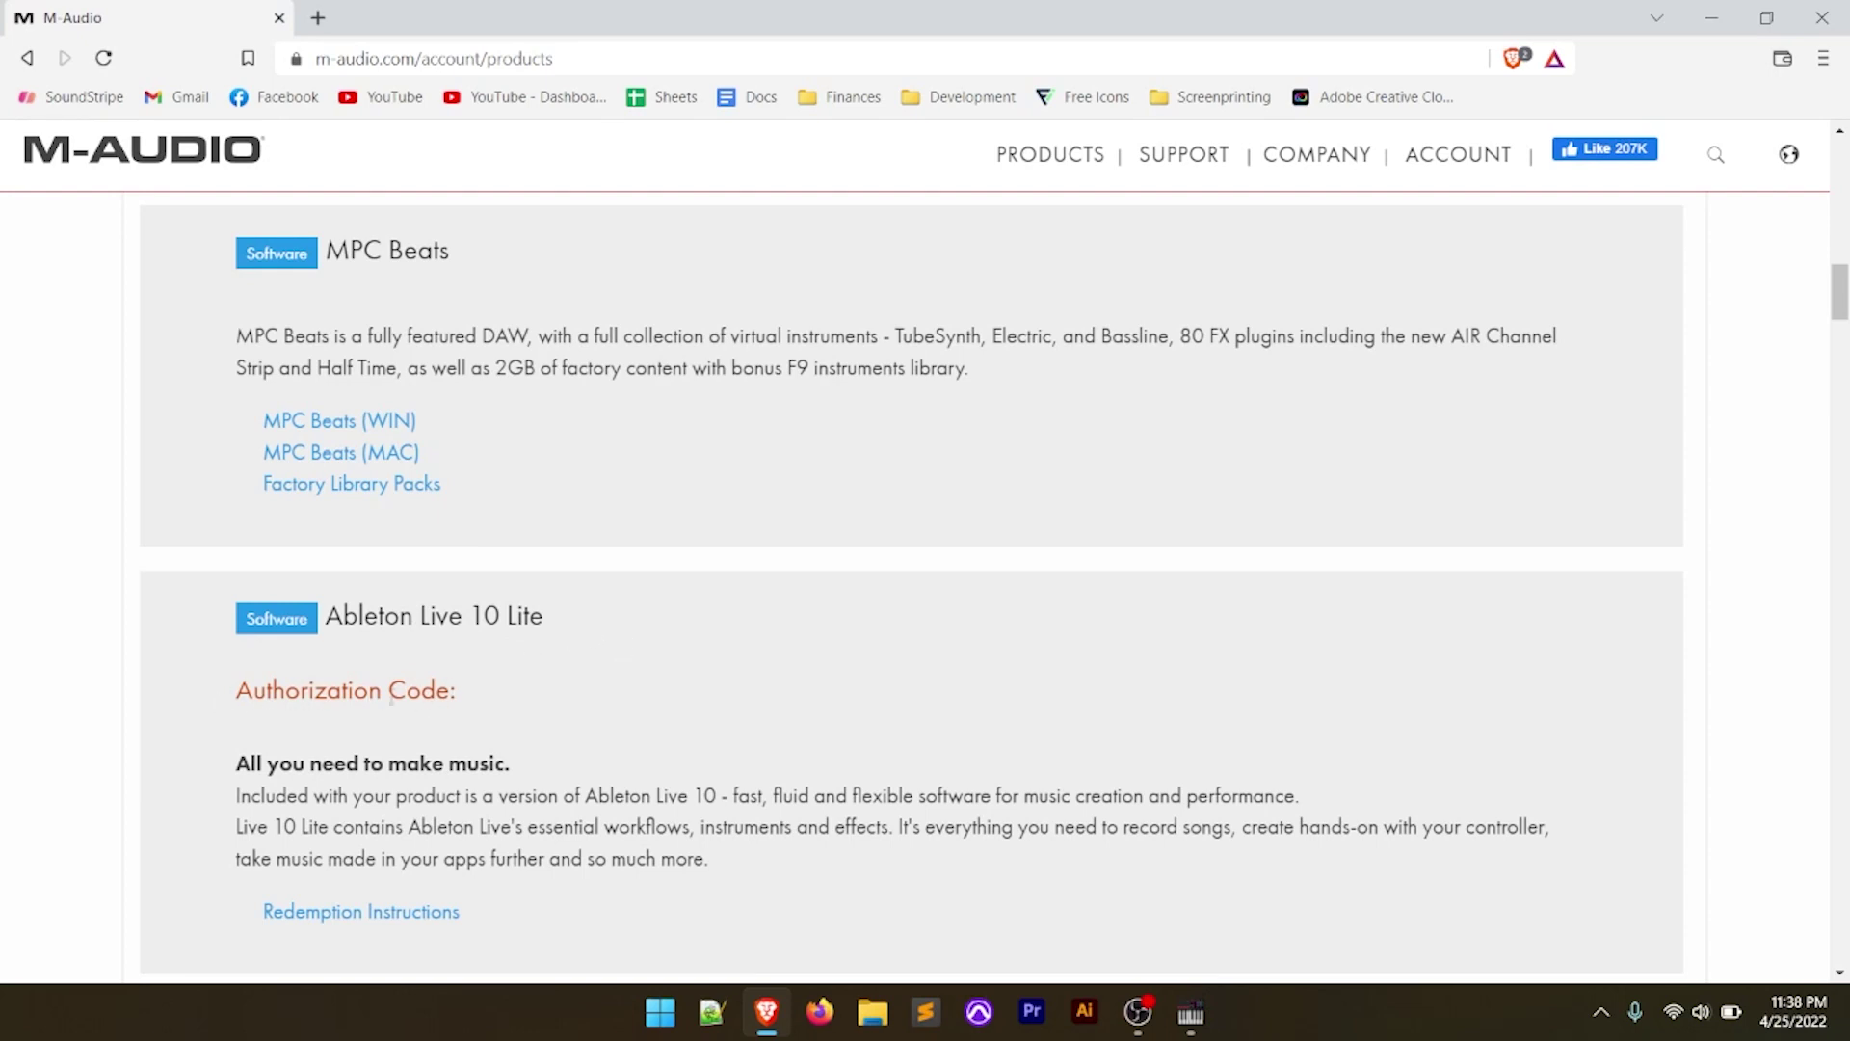
{"action": "left_click_drag", "start_coordinate": [234, 692], "coordinate": [449, 690]}
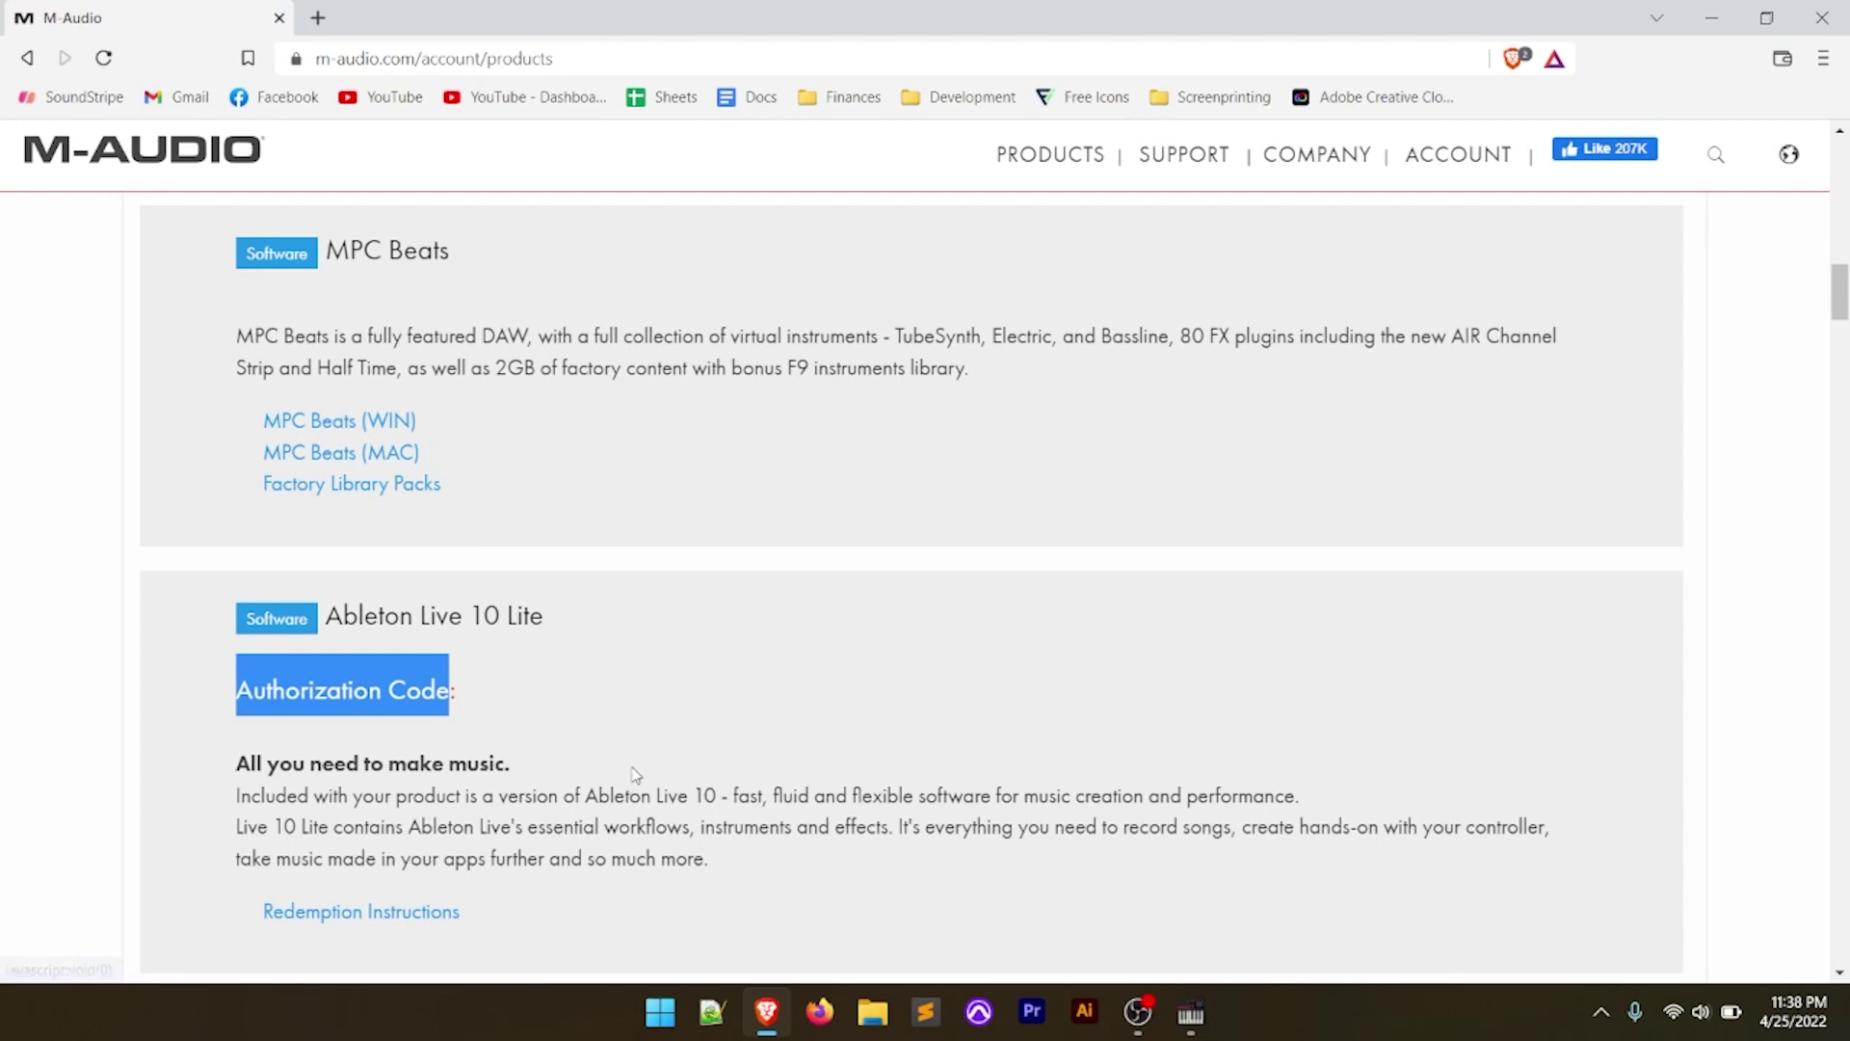
Open the Ableton Live 10 Lite redemption instructions and enlarge them to 200% to read how to get started.
{"action": "left_click", "coordinate": [385, 932]}
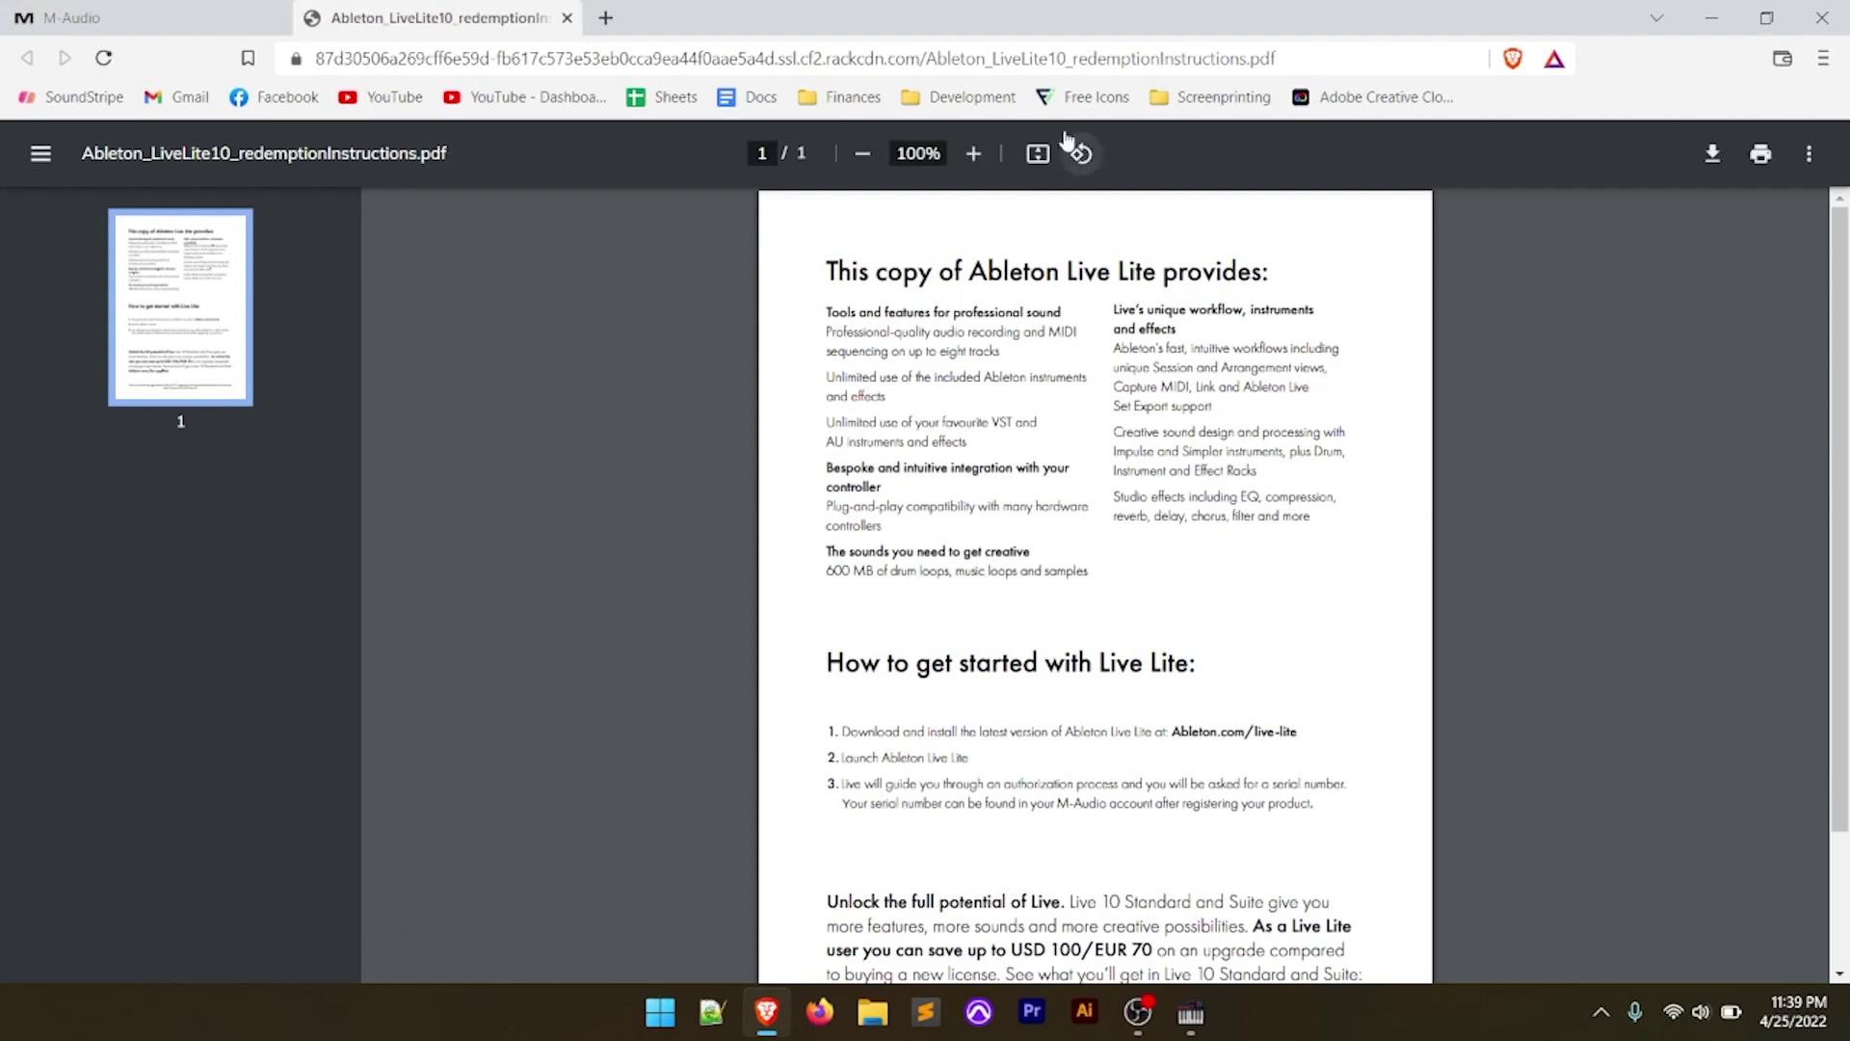
{"action": "left_click", "coordinate": [973, 154]}
{"action": "left_click", "coordinate": [974, 154]}
{"action": "left_click", "coordinate": [973, 154]}
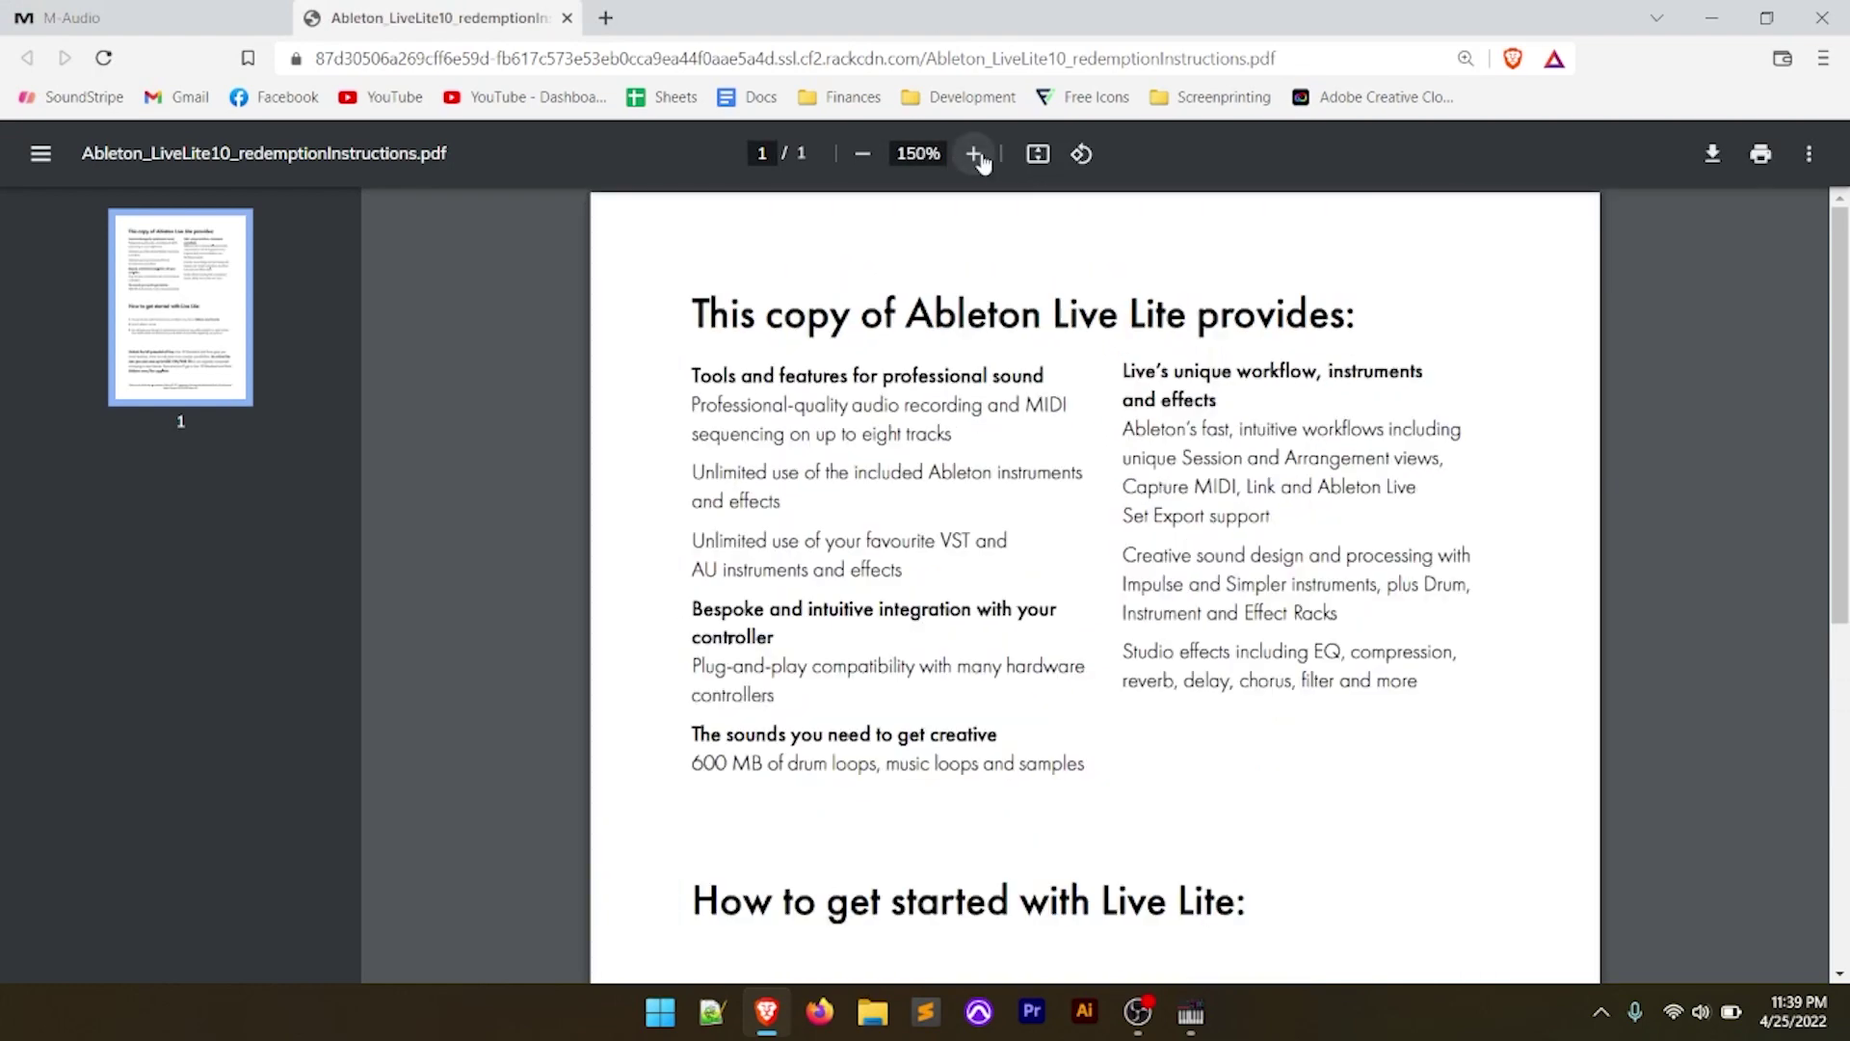
{"action": "left_click", "coordinate": [973, 154]}
{"action": "left_click", "coordinate": [973, 154]}
{"action": "scroll", "coordinate": [1095, 684], "scroll_direction": "down", "scroll_amount": 10}
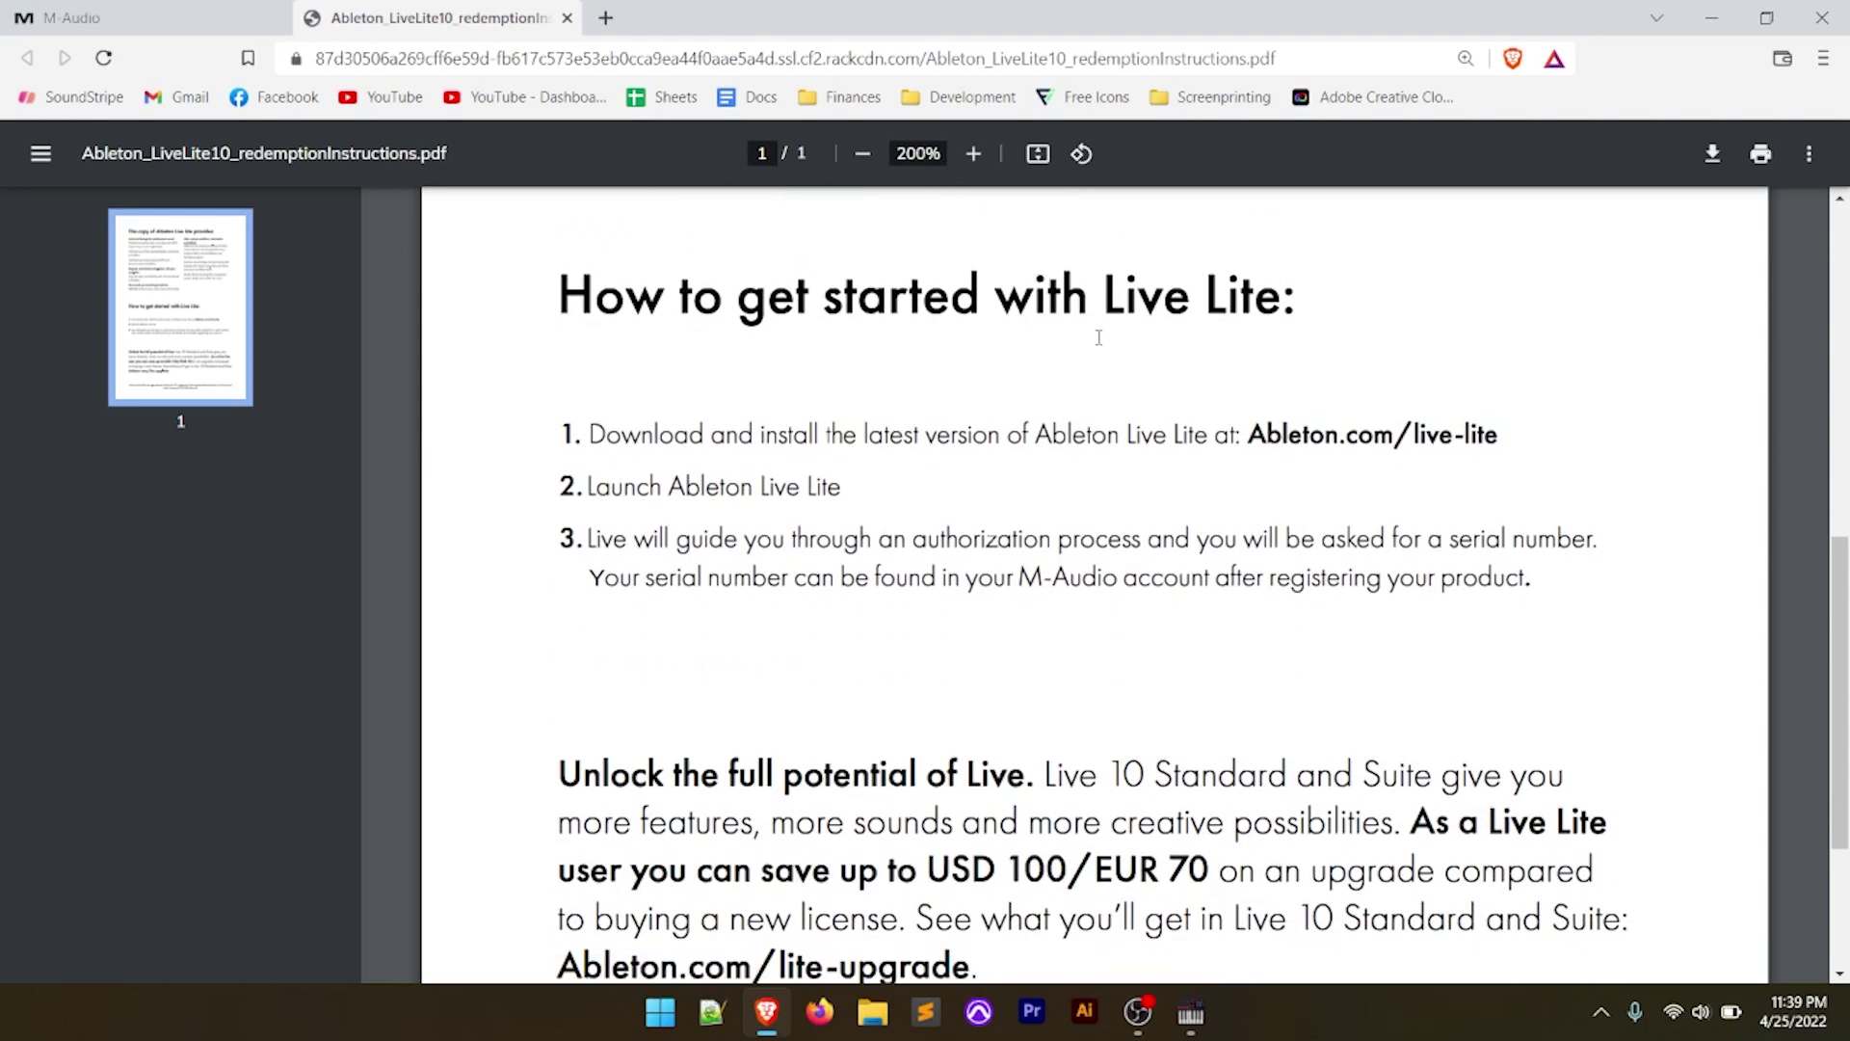
Copy the address Ableton.com/live-lite from the redemption instructions and open it in a new browser tab.
{"action": "left_click_drag", "start_coordinate": [1250, 433], "coordinate": [1500, 424]}
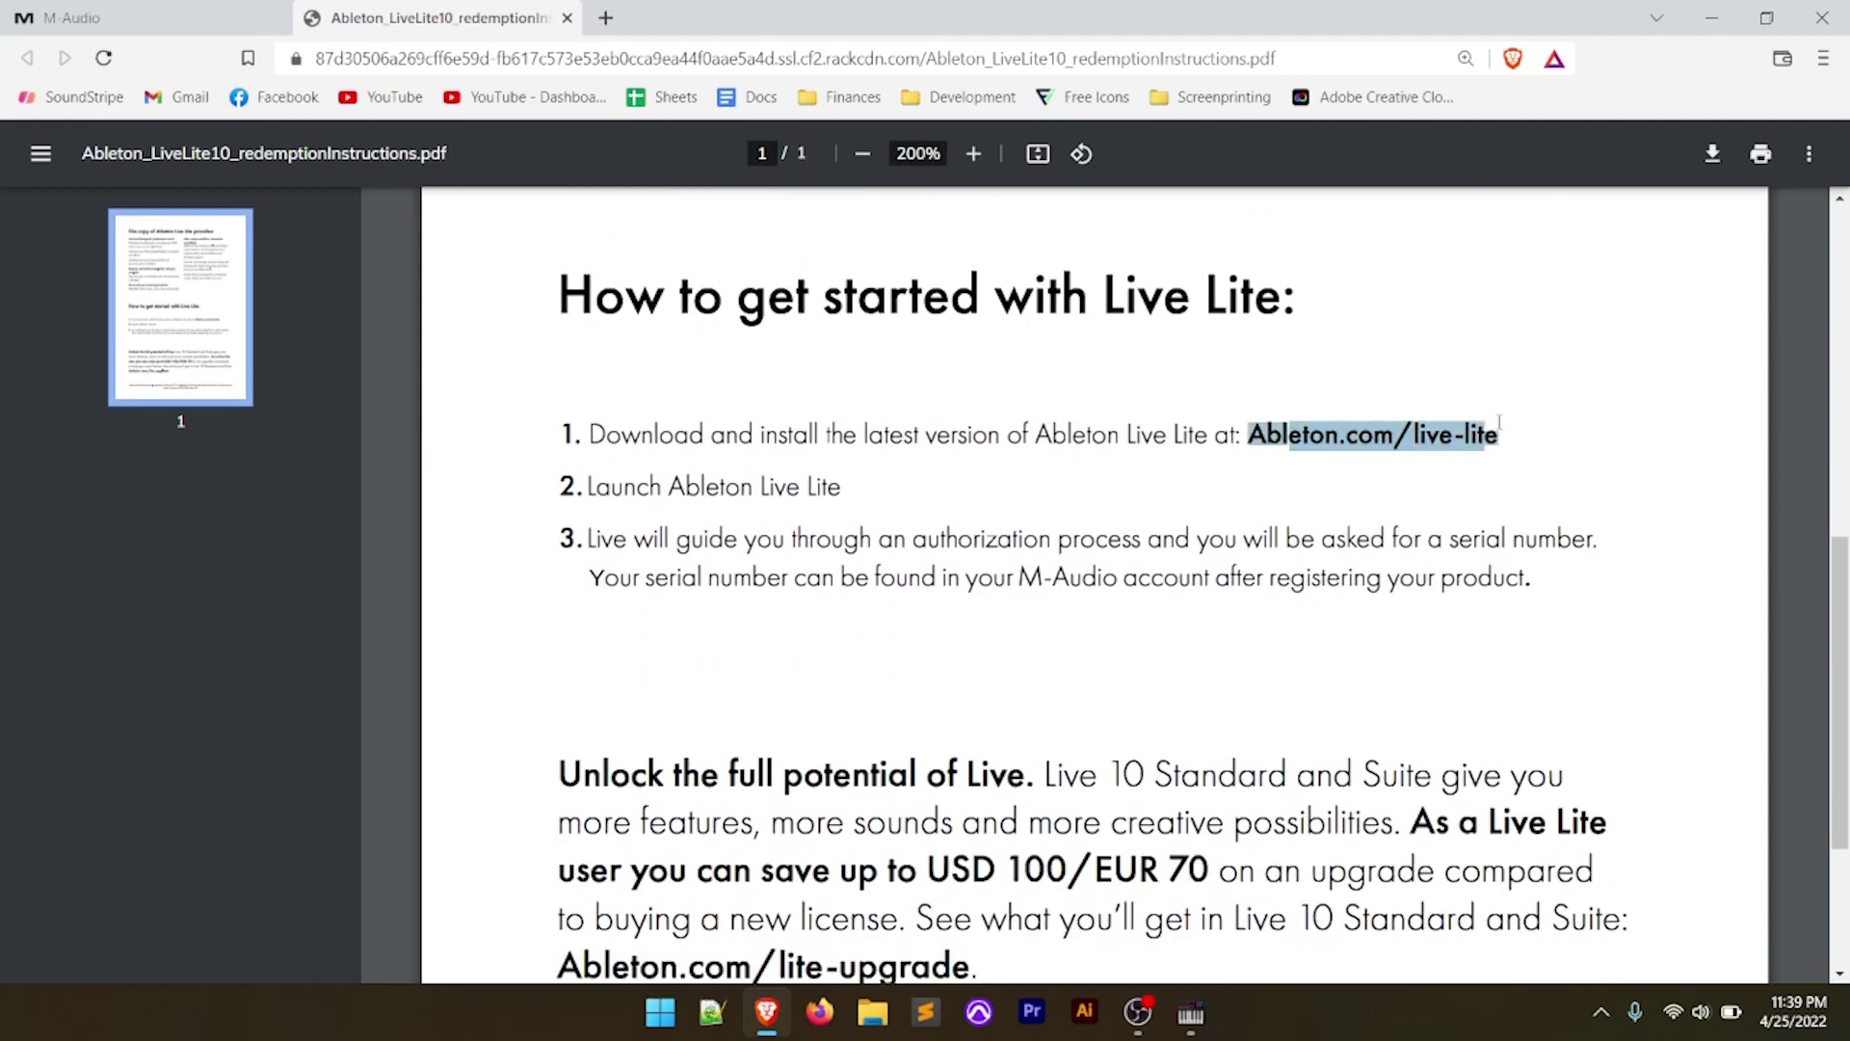
{"action": "right_click", "coordinate": [1385, 438]}
{"action": "left_click", "coordinate": [1426, 457]}
{"action": "left_click", "coordinate": [606, 18]}
{"action": "right_click", "coordinate": [596, 57]}
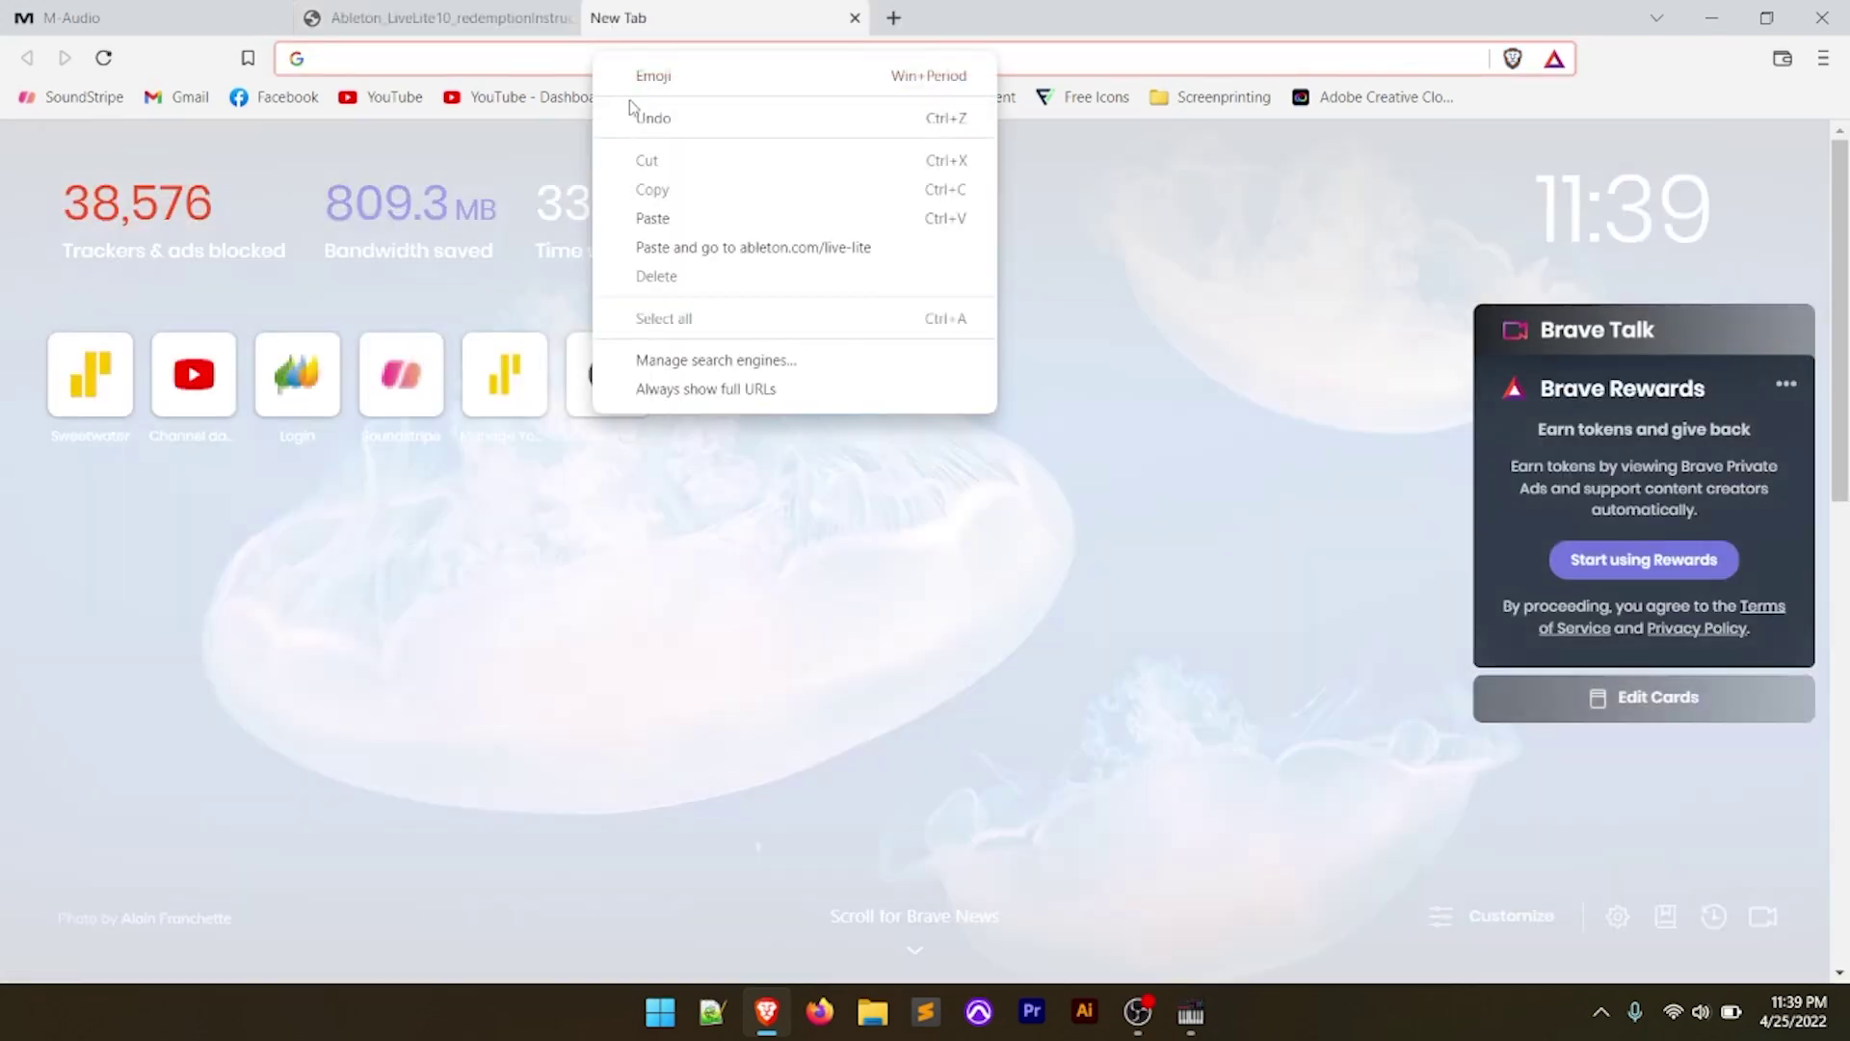
{"action": "left_click", "coordinate": [685, 220]}
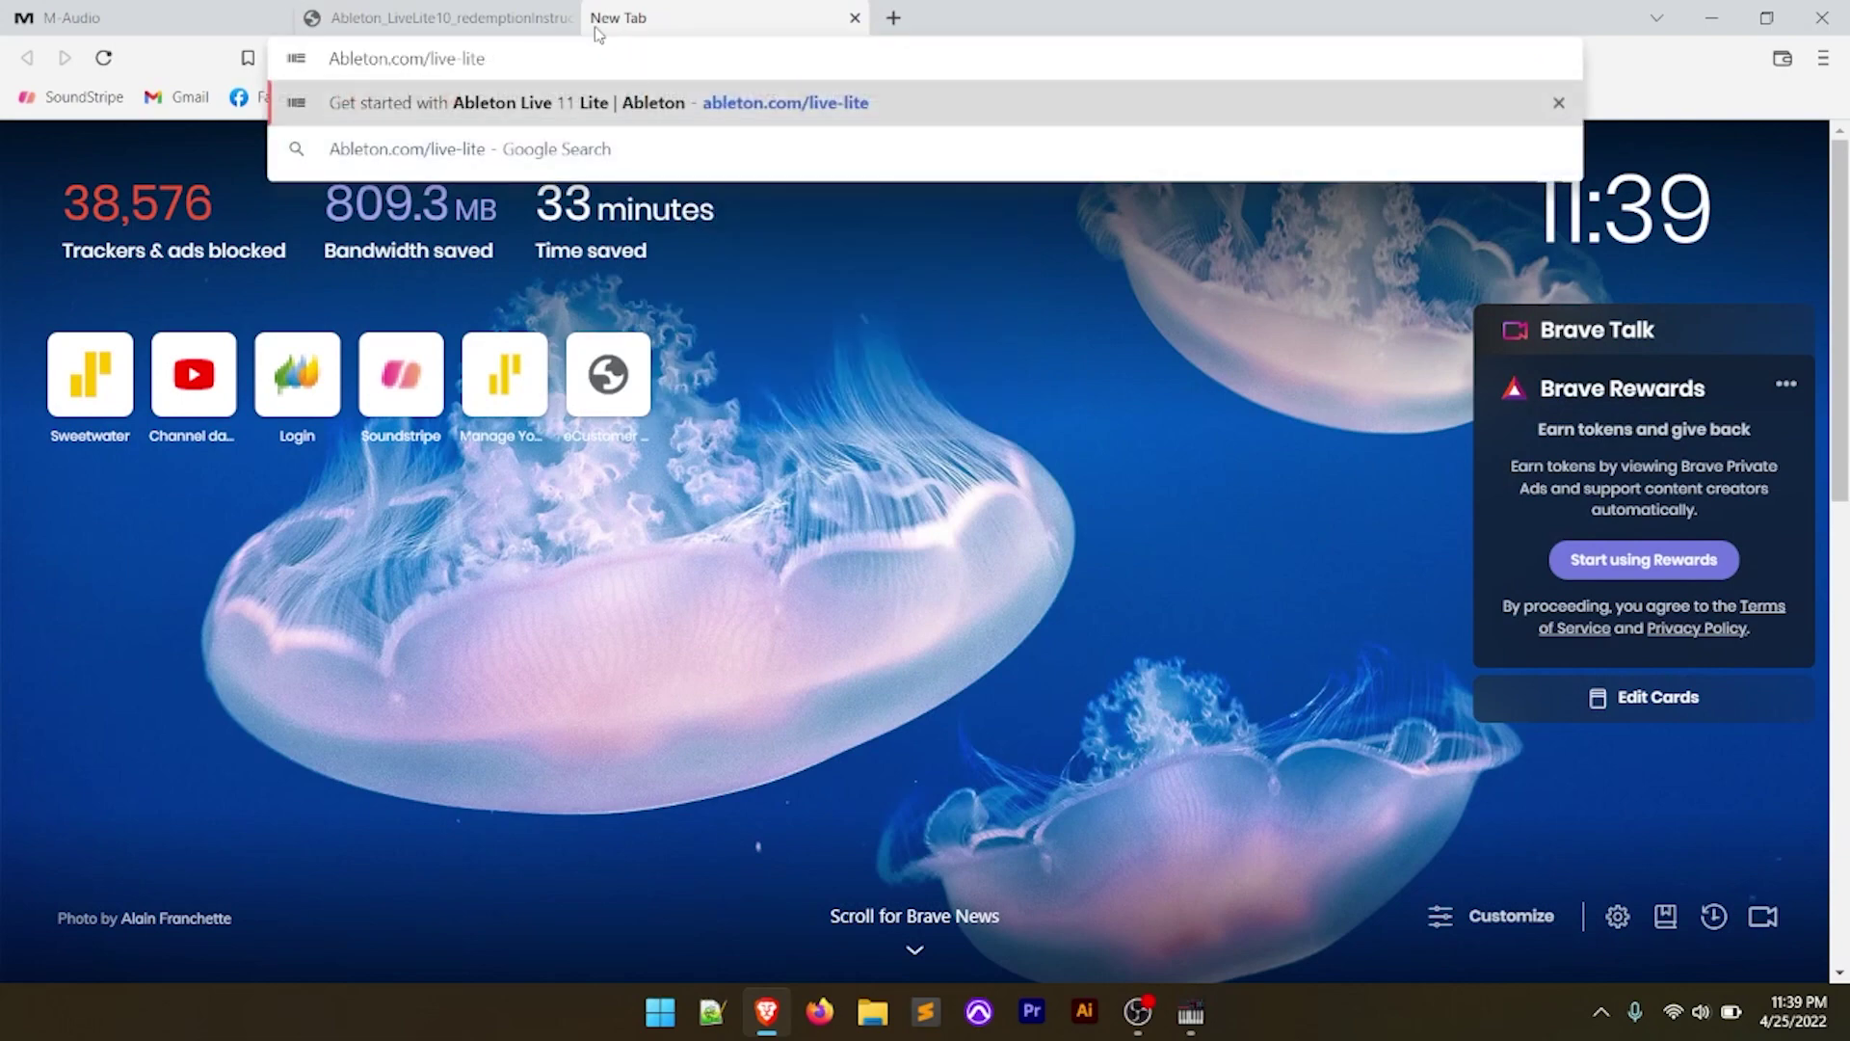
{"action": "key", "text": "Return"}
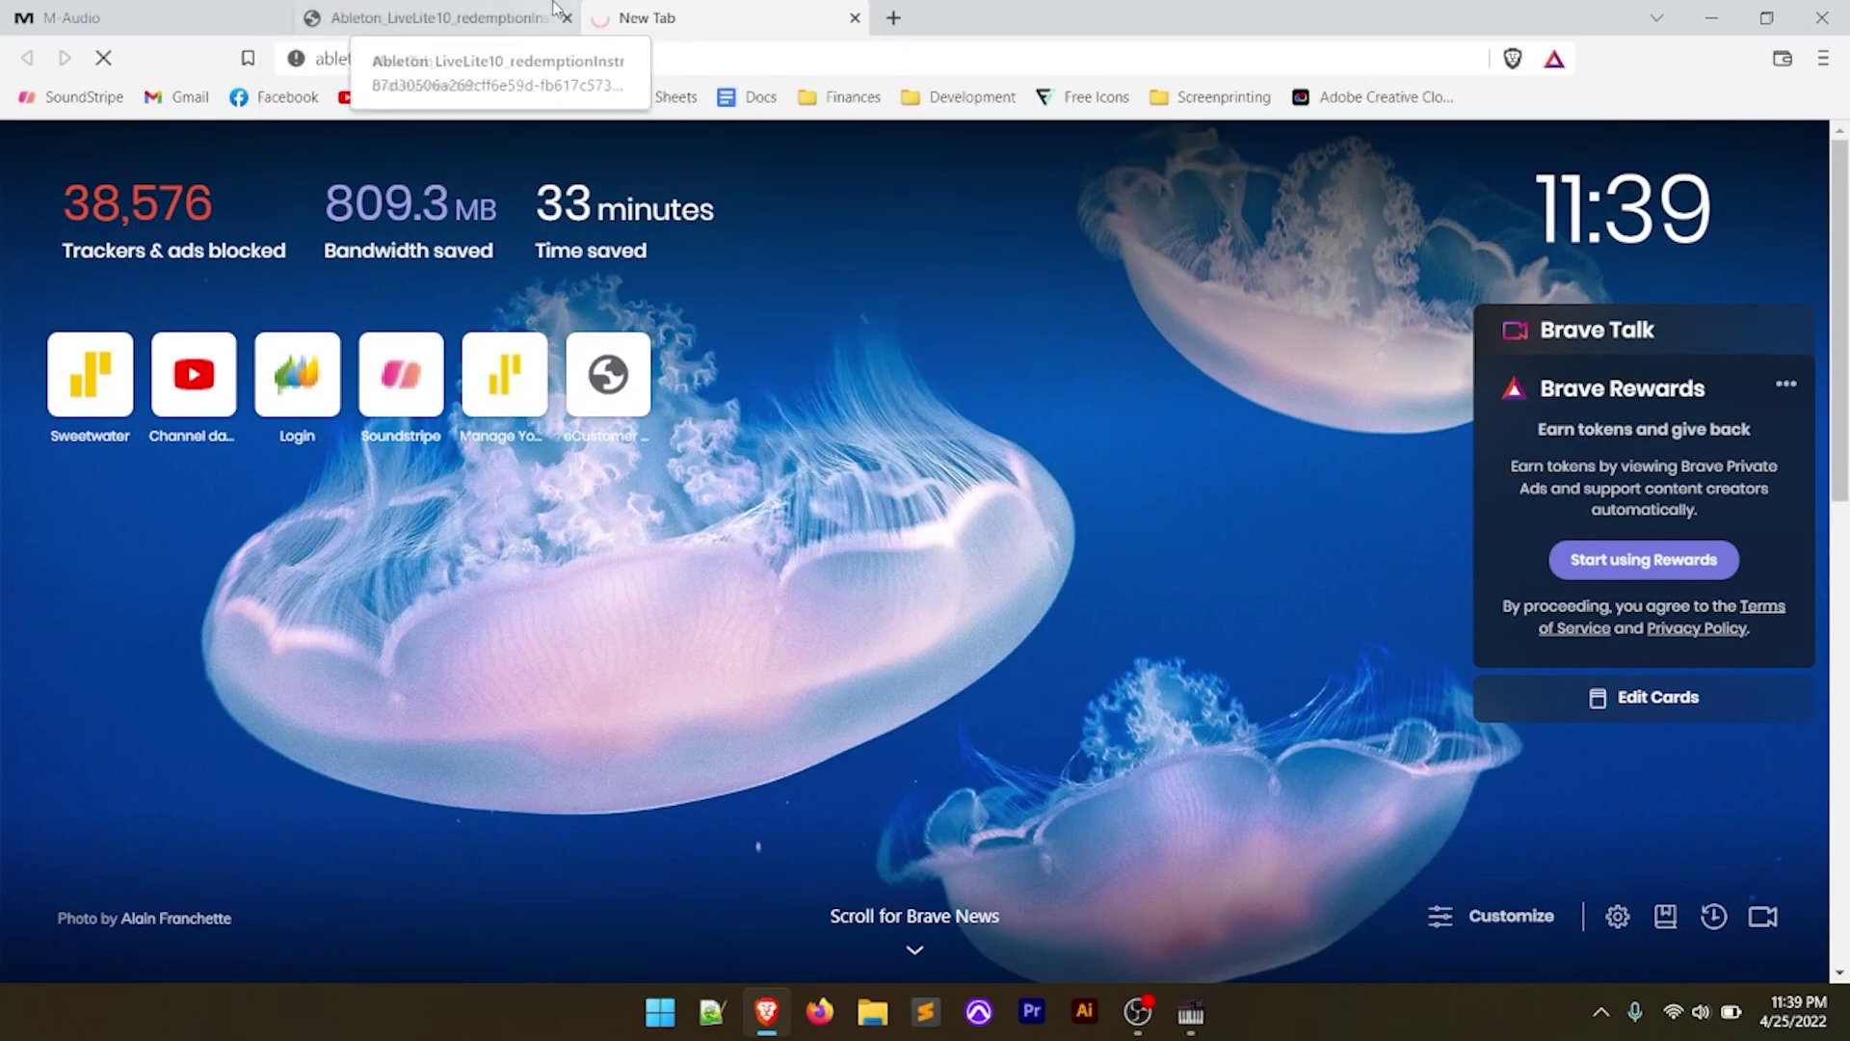
{"action": "key", "text": "ctrl+shift+Tab"}
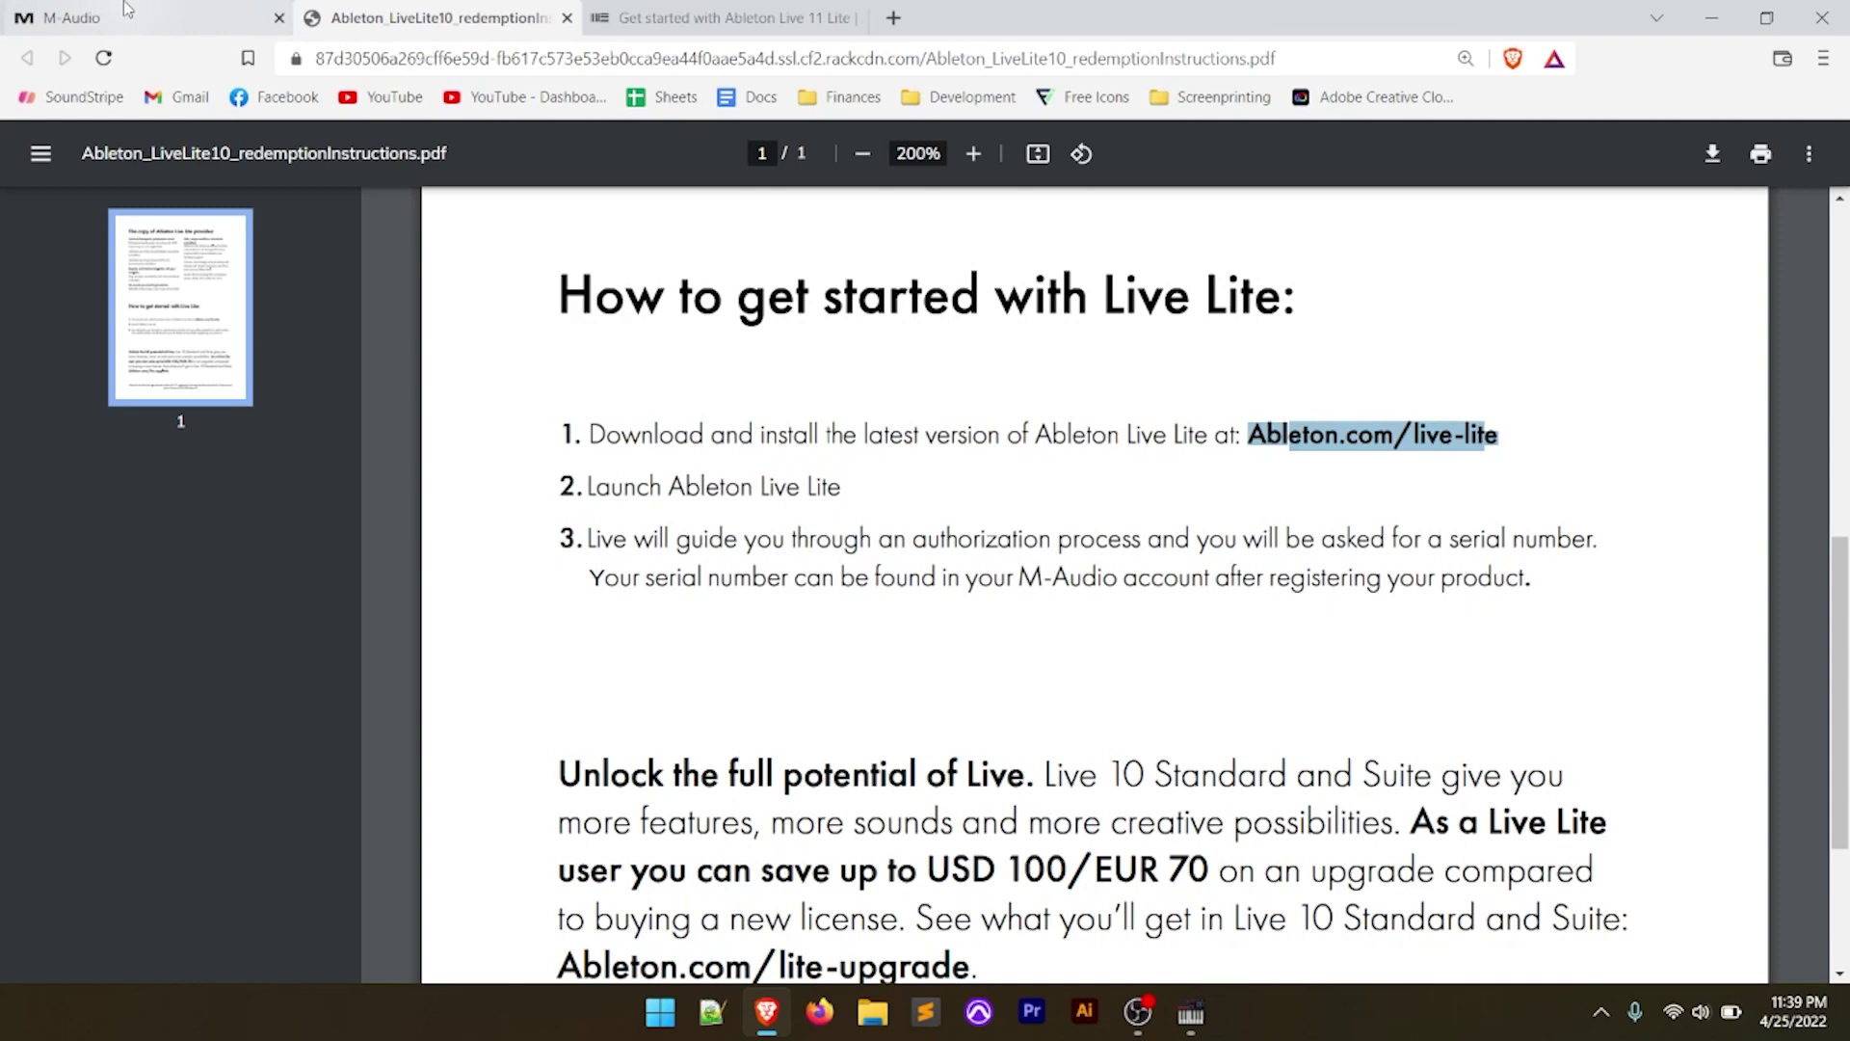
{"action": "left_click", "coordinate": [663, 11]}
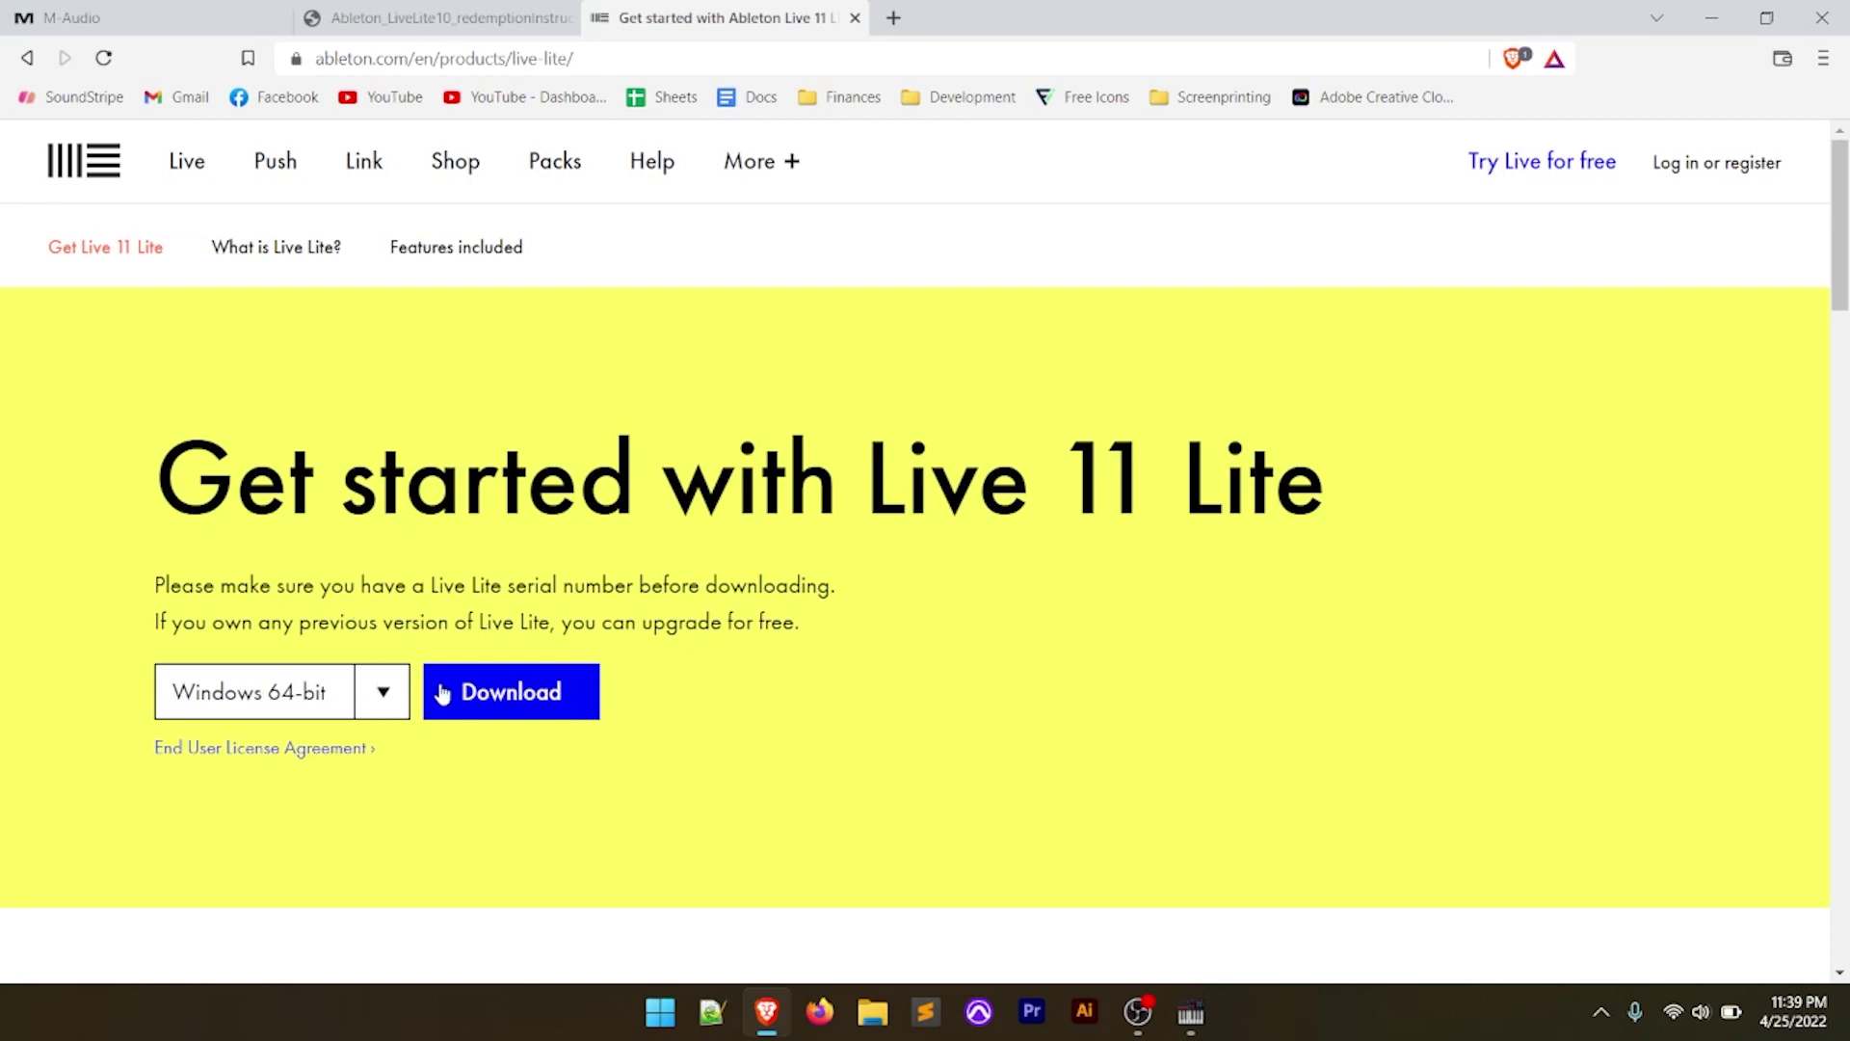
Download the Windows 64-bit version of Live 11 Lite, saving ableton_live_lite_11.1.1_64.zip in the Downloads folder on Storage (D:).
{"action": "left_click", "coordinate": [401, 695]}
{"action": "left_click", "coordinate": [238, 742]}
{"action": "left_click", "coordinate": [521, 695]}
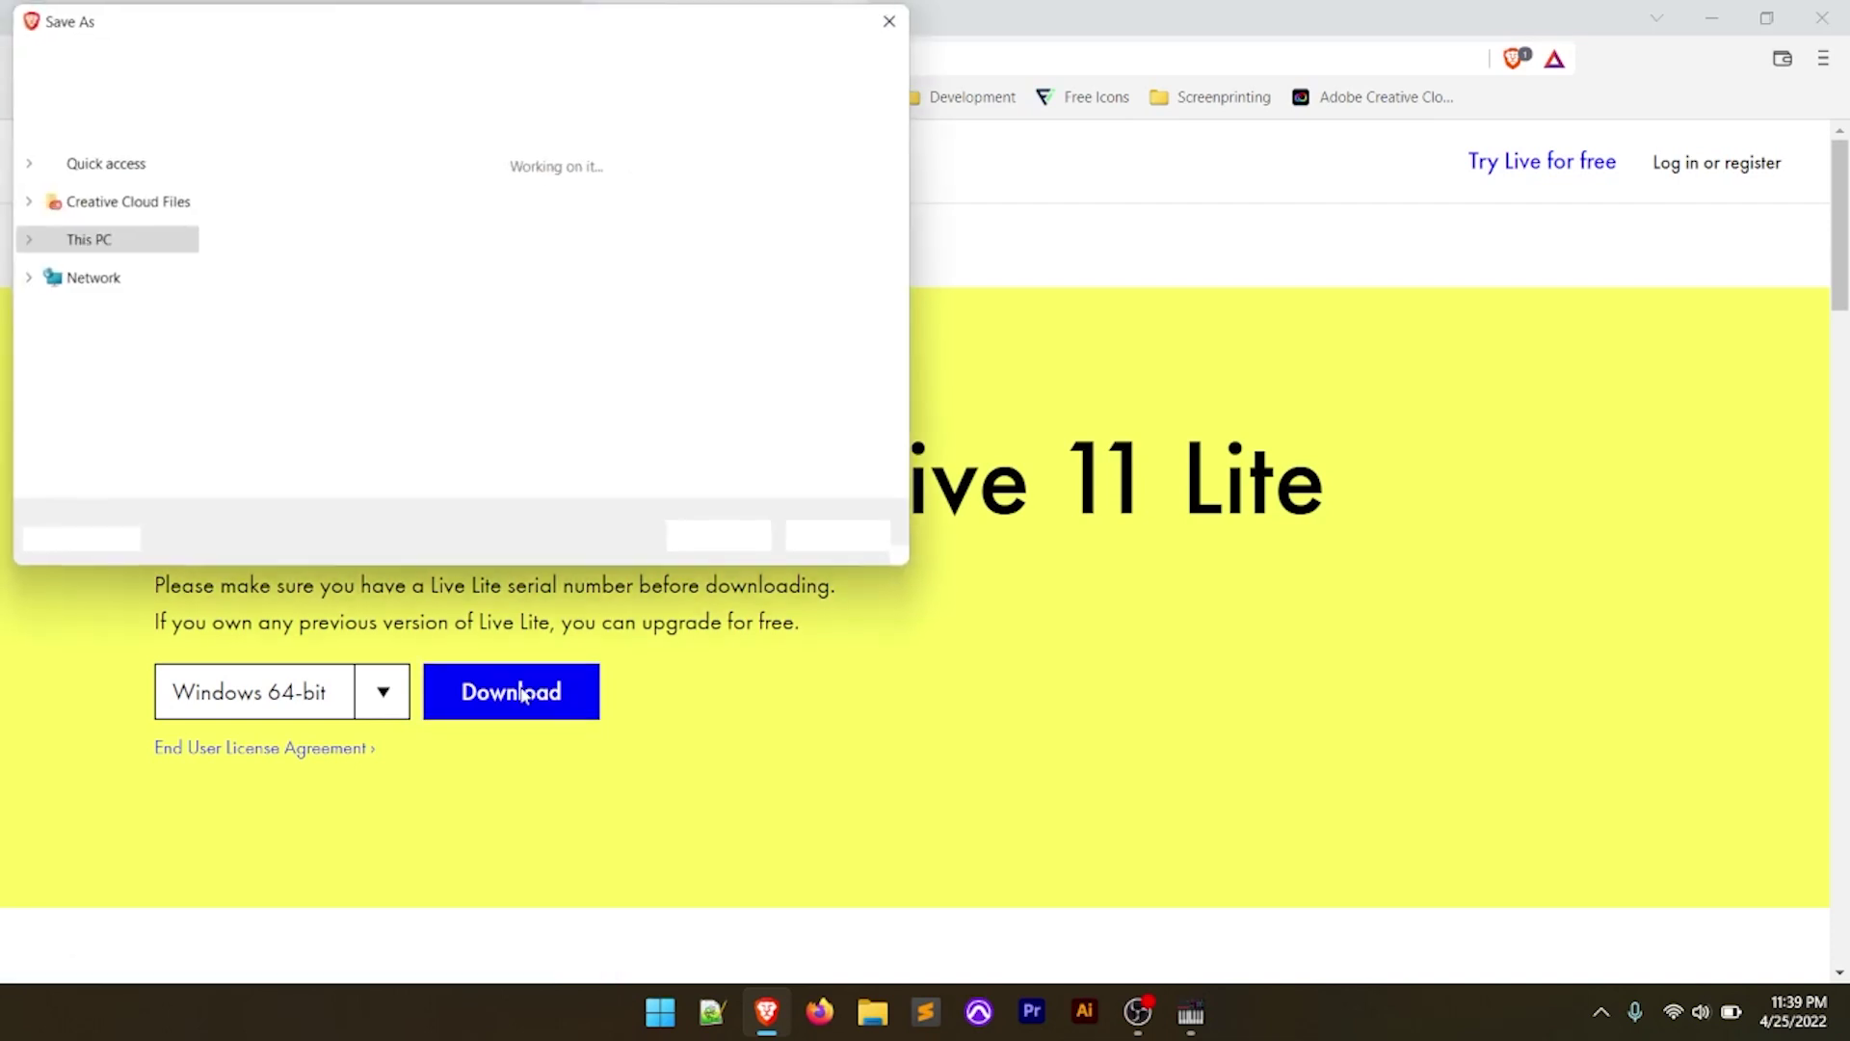
{"action": "scroll", "coordinate": [130, 318], "scroll_direction": "down", "scroll_amount": 1}
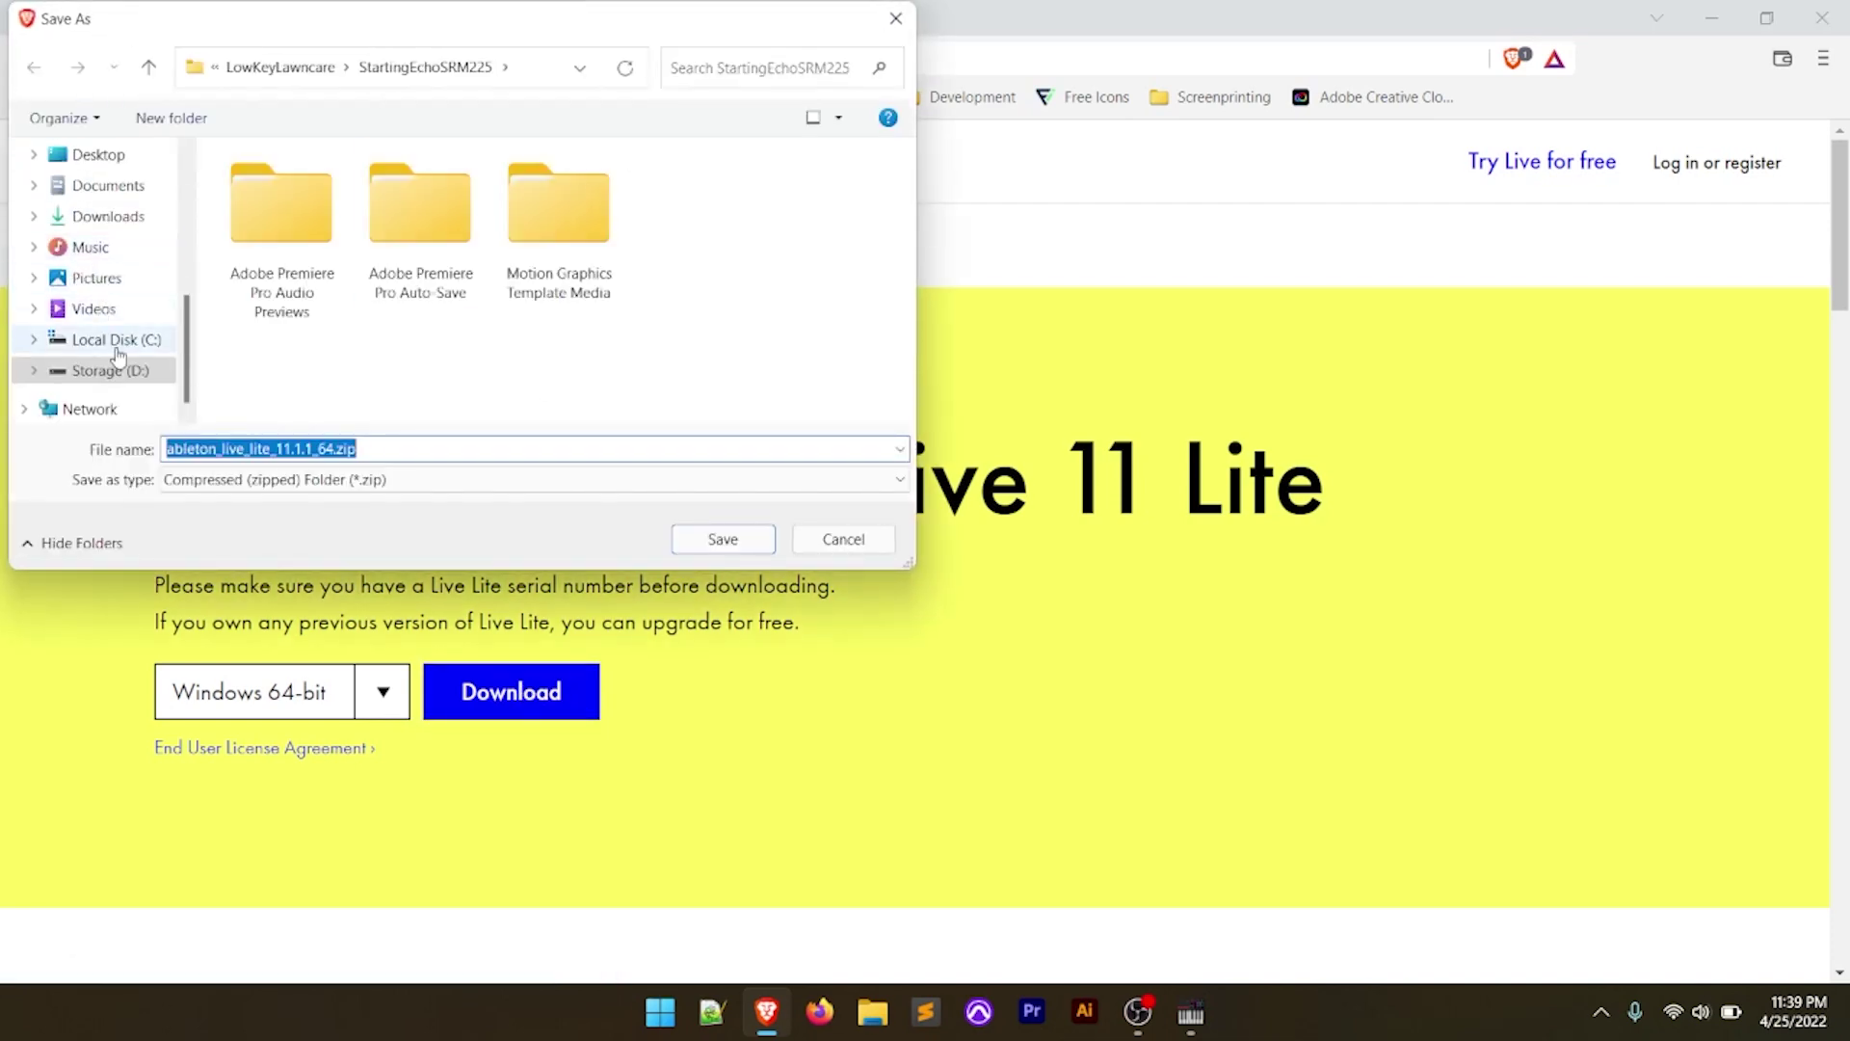
{"action": "left_click", "coordinate": [111, 372]}
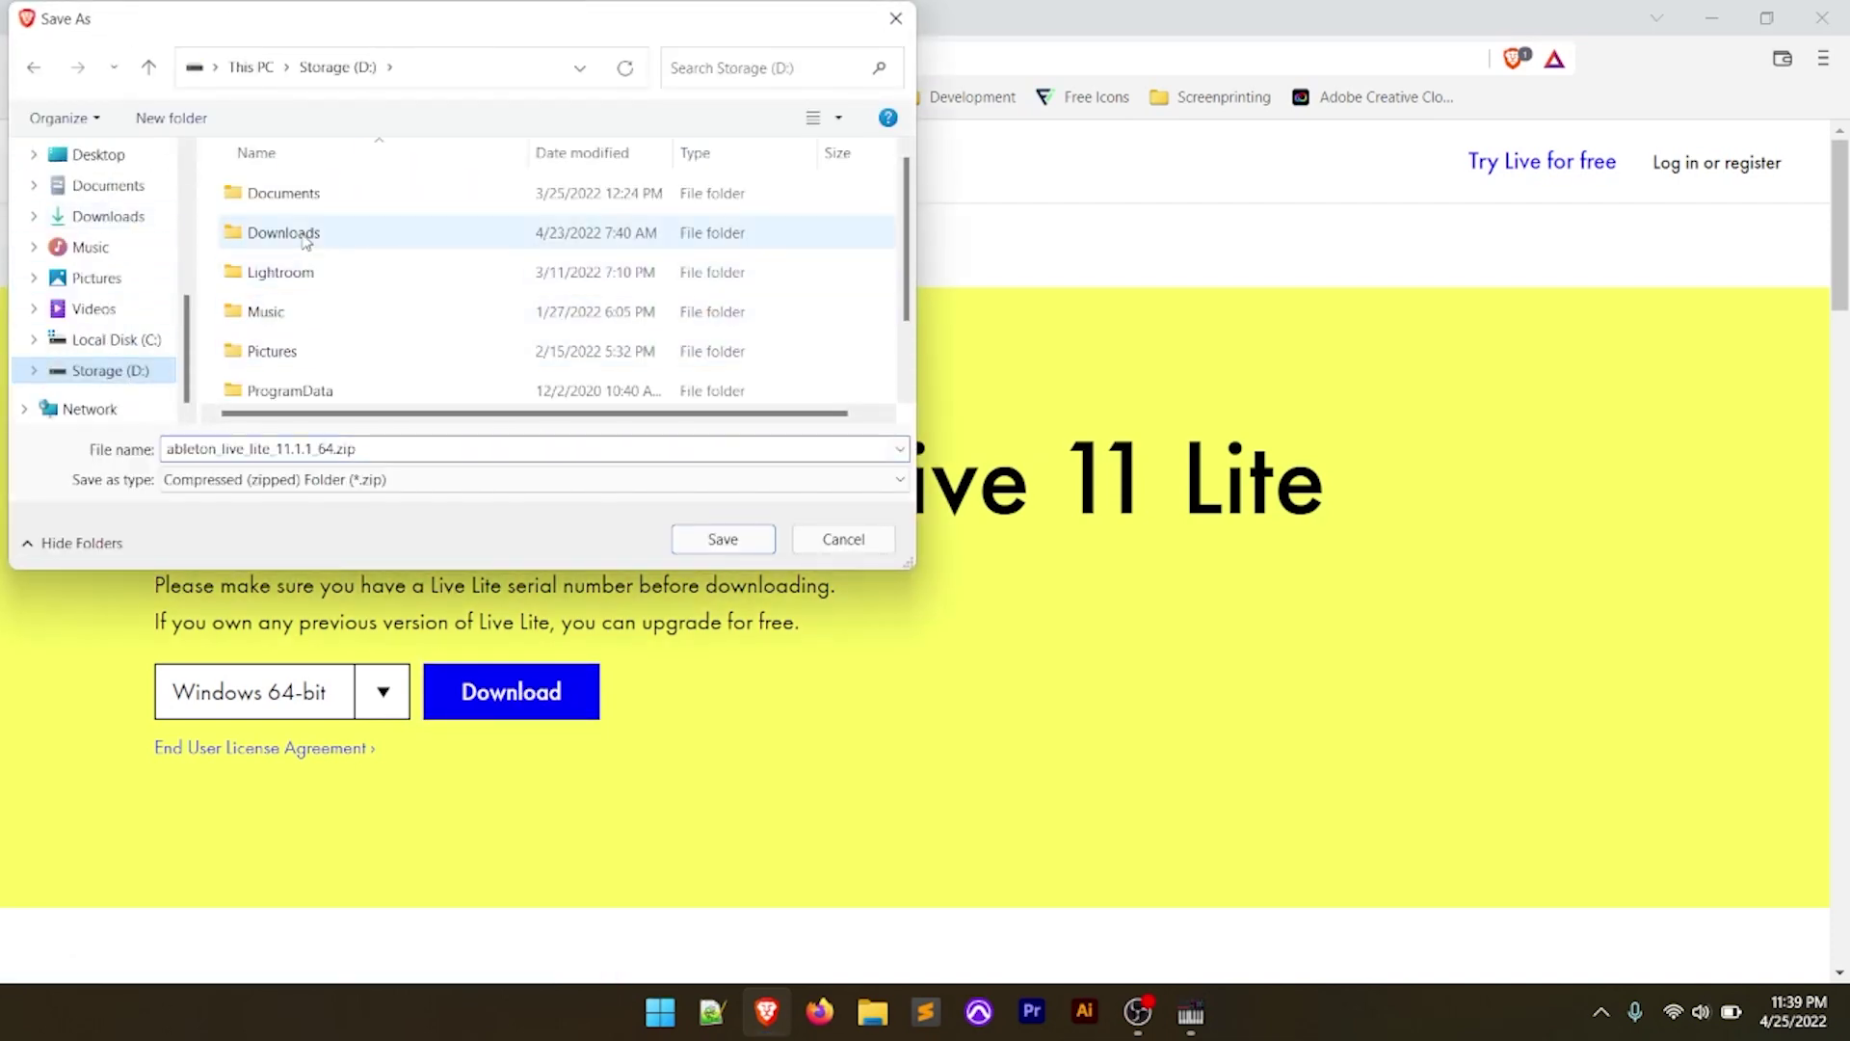
{"action": "double_click", "coordinate": [283, 233]}
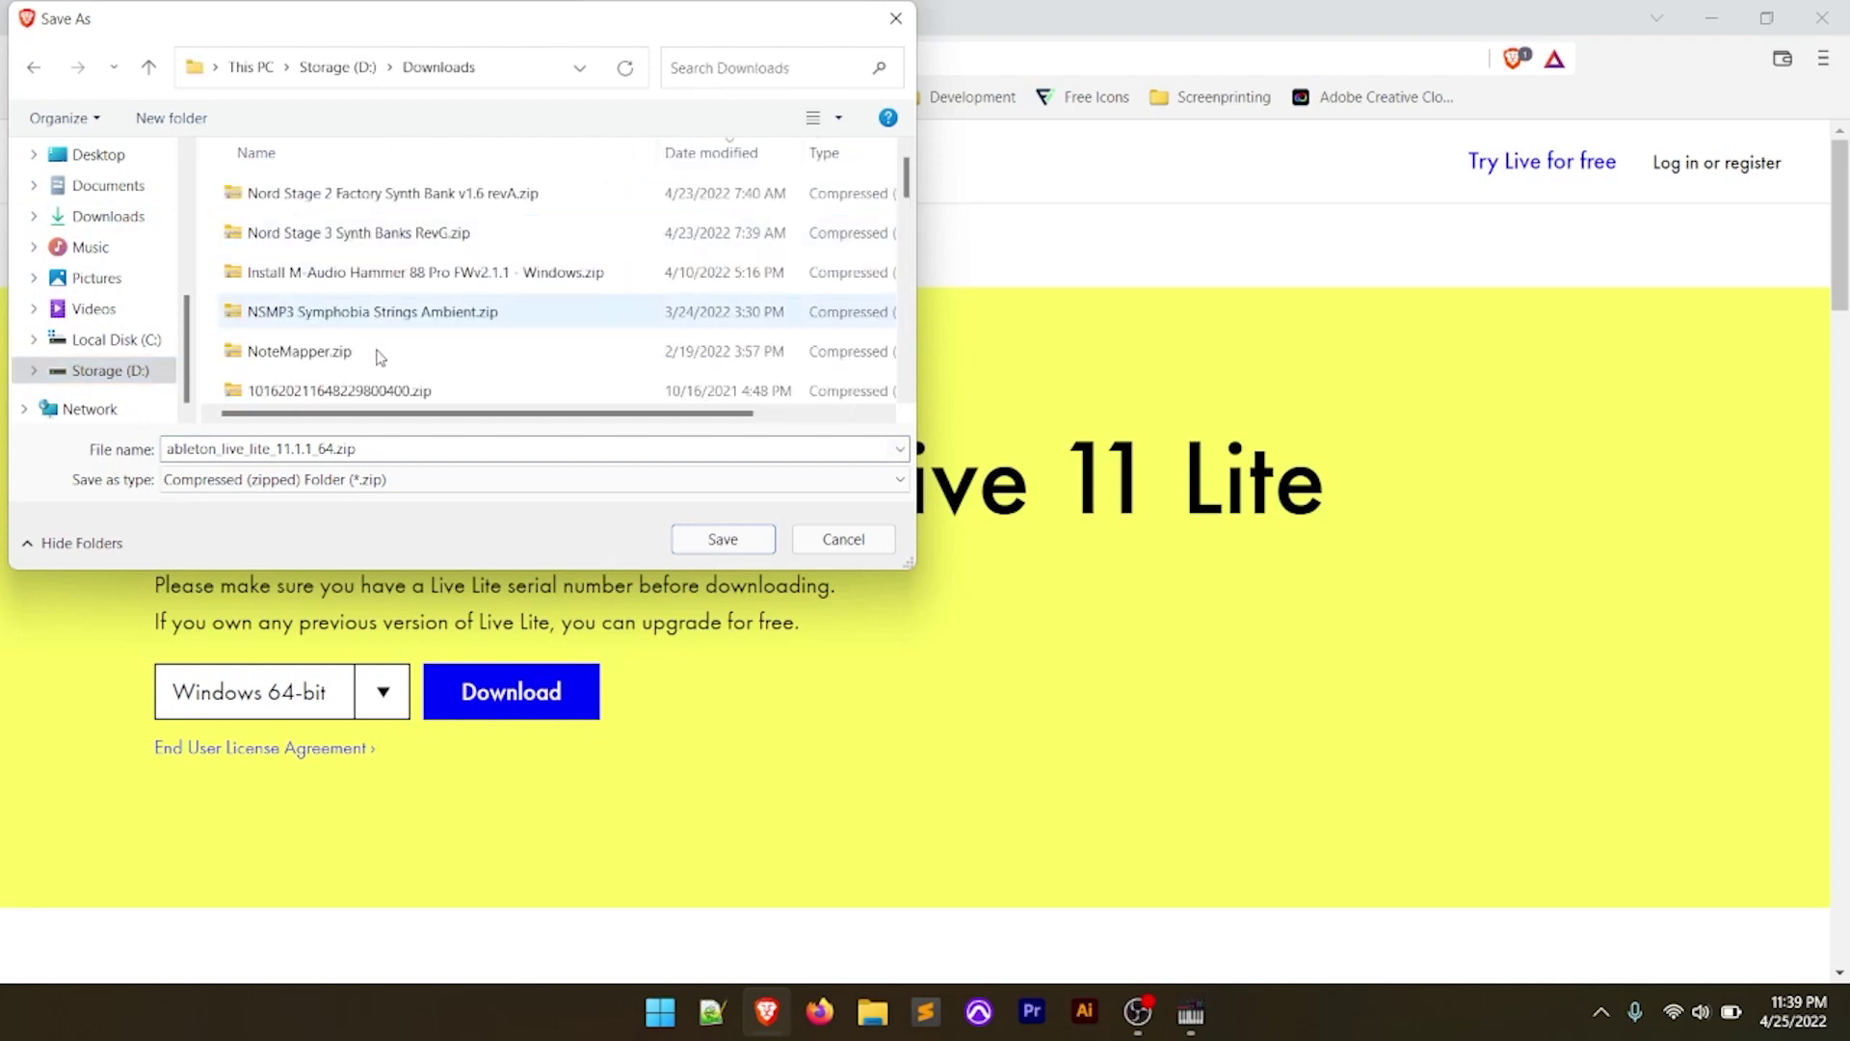
{"action": "left_click", "coordinate": [717, 538]}
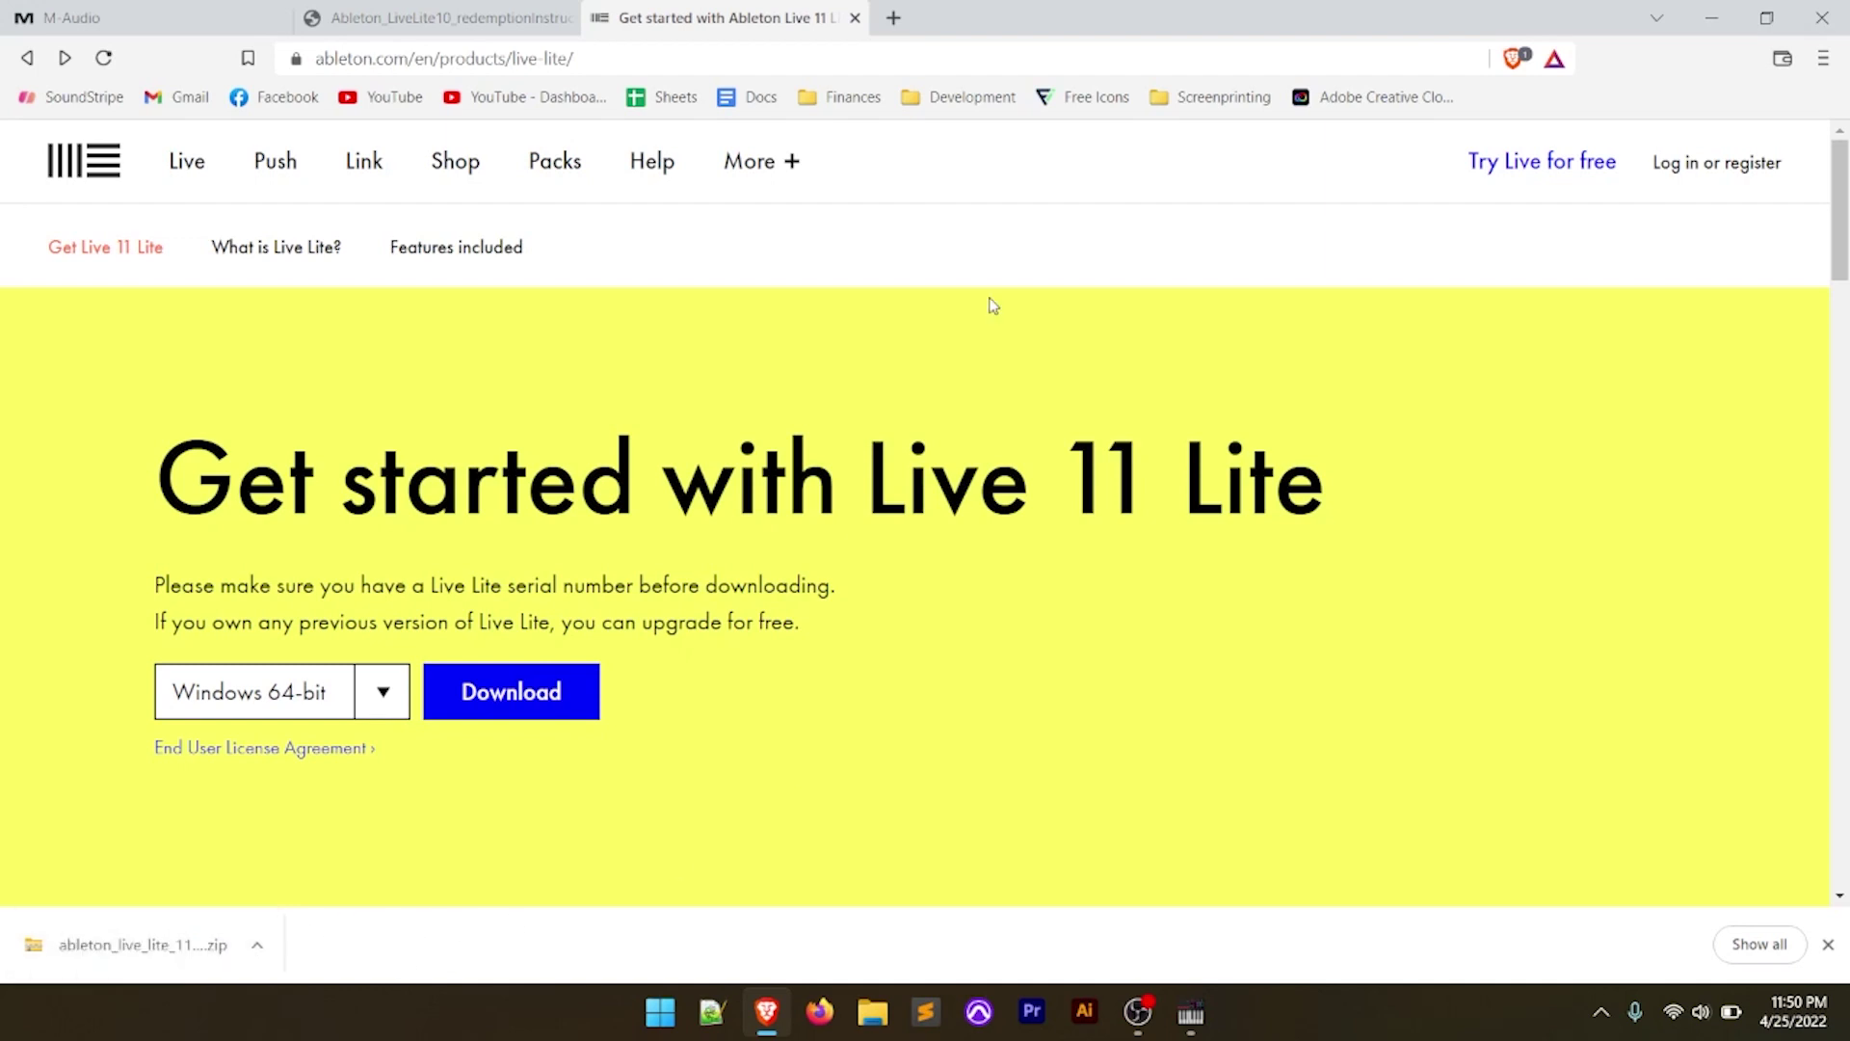
Show the downloaded zip in its folder and extract it to D:\Downloads\ableton_live_lite_11.1.1_64.
{"action": "left_click", "coordinate": [261, 949]}
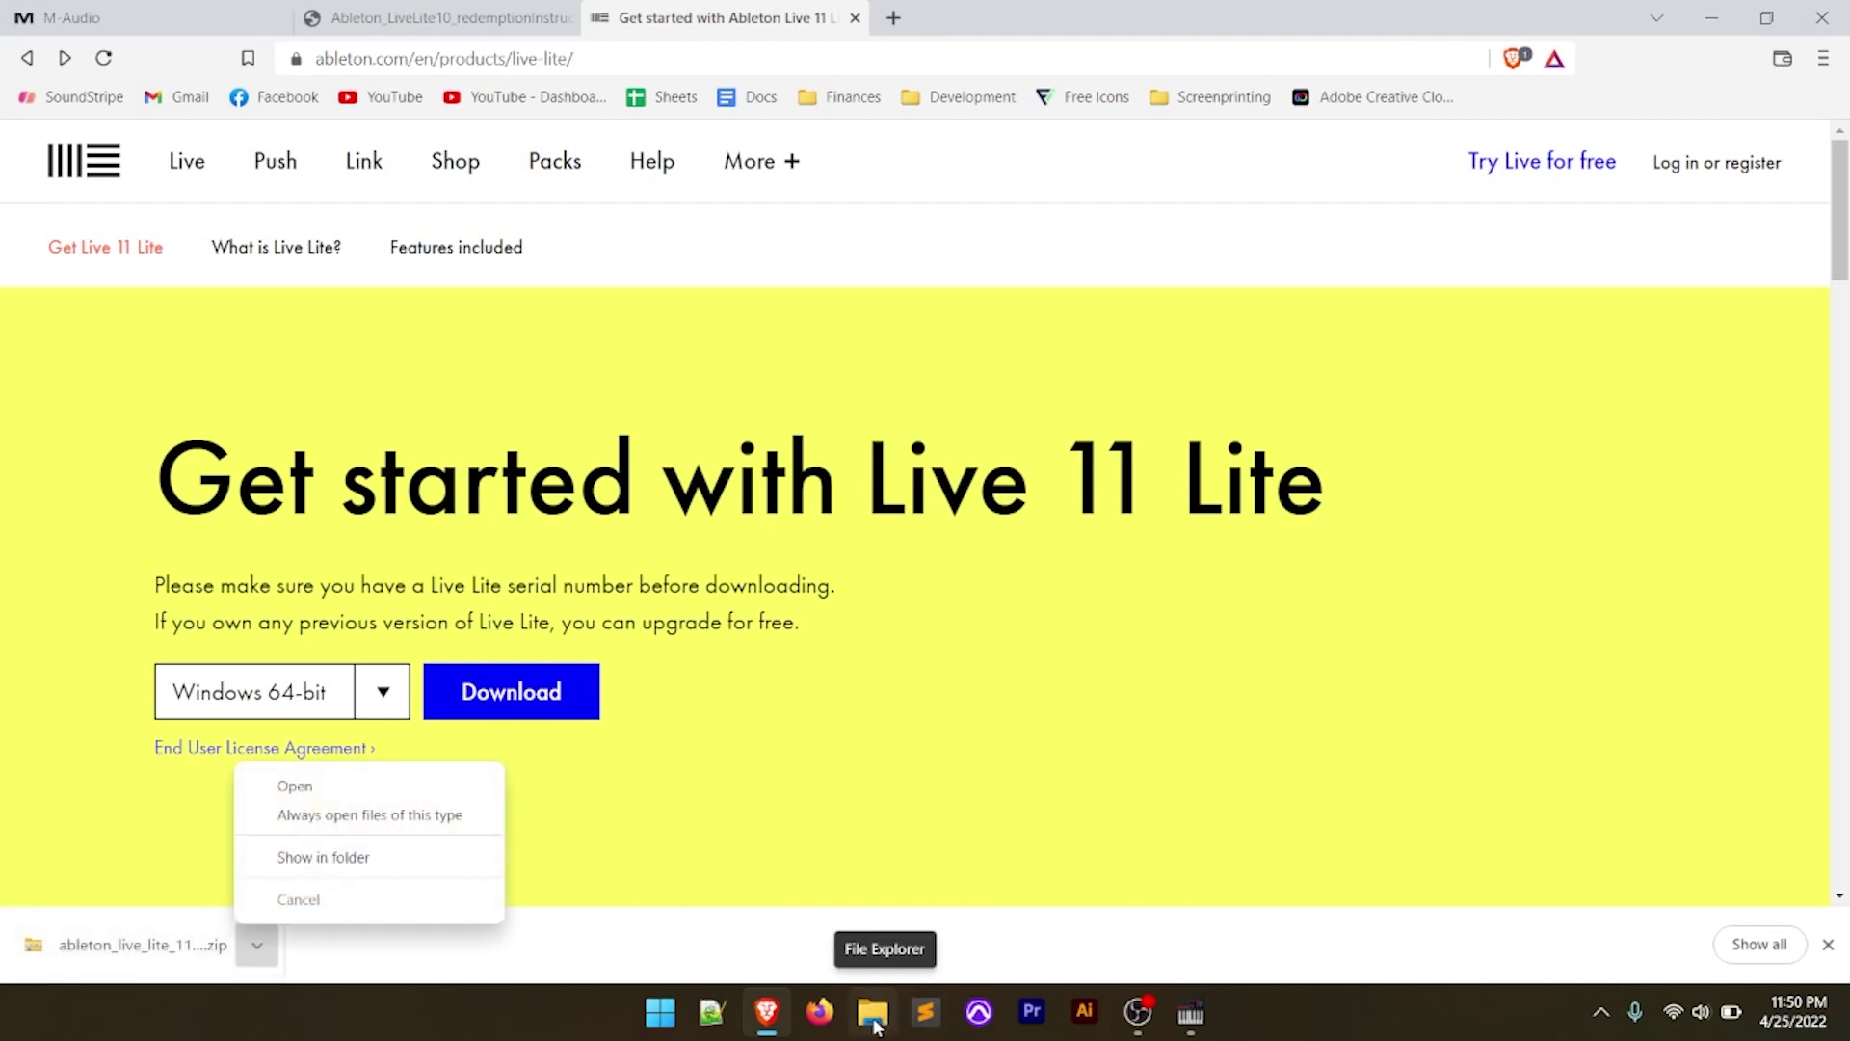
{"action": "left_click", "coordinate": [327, 857]}
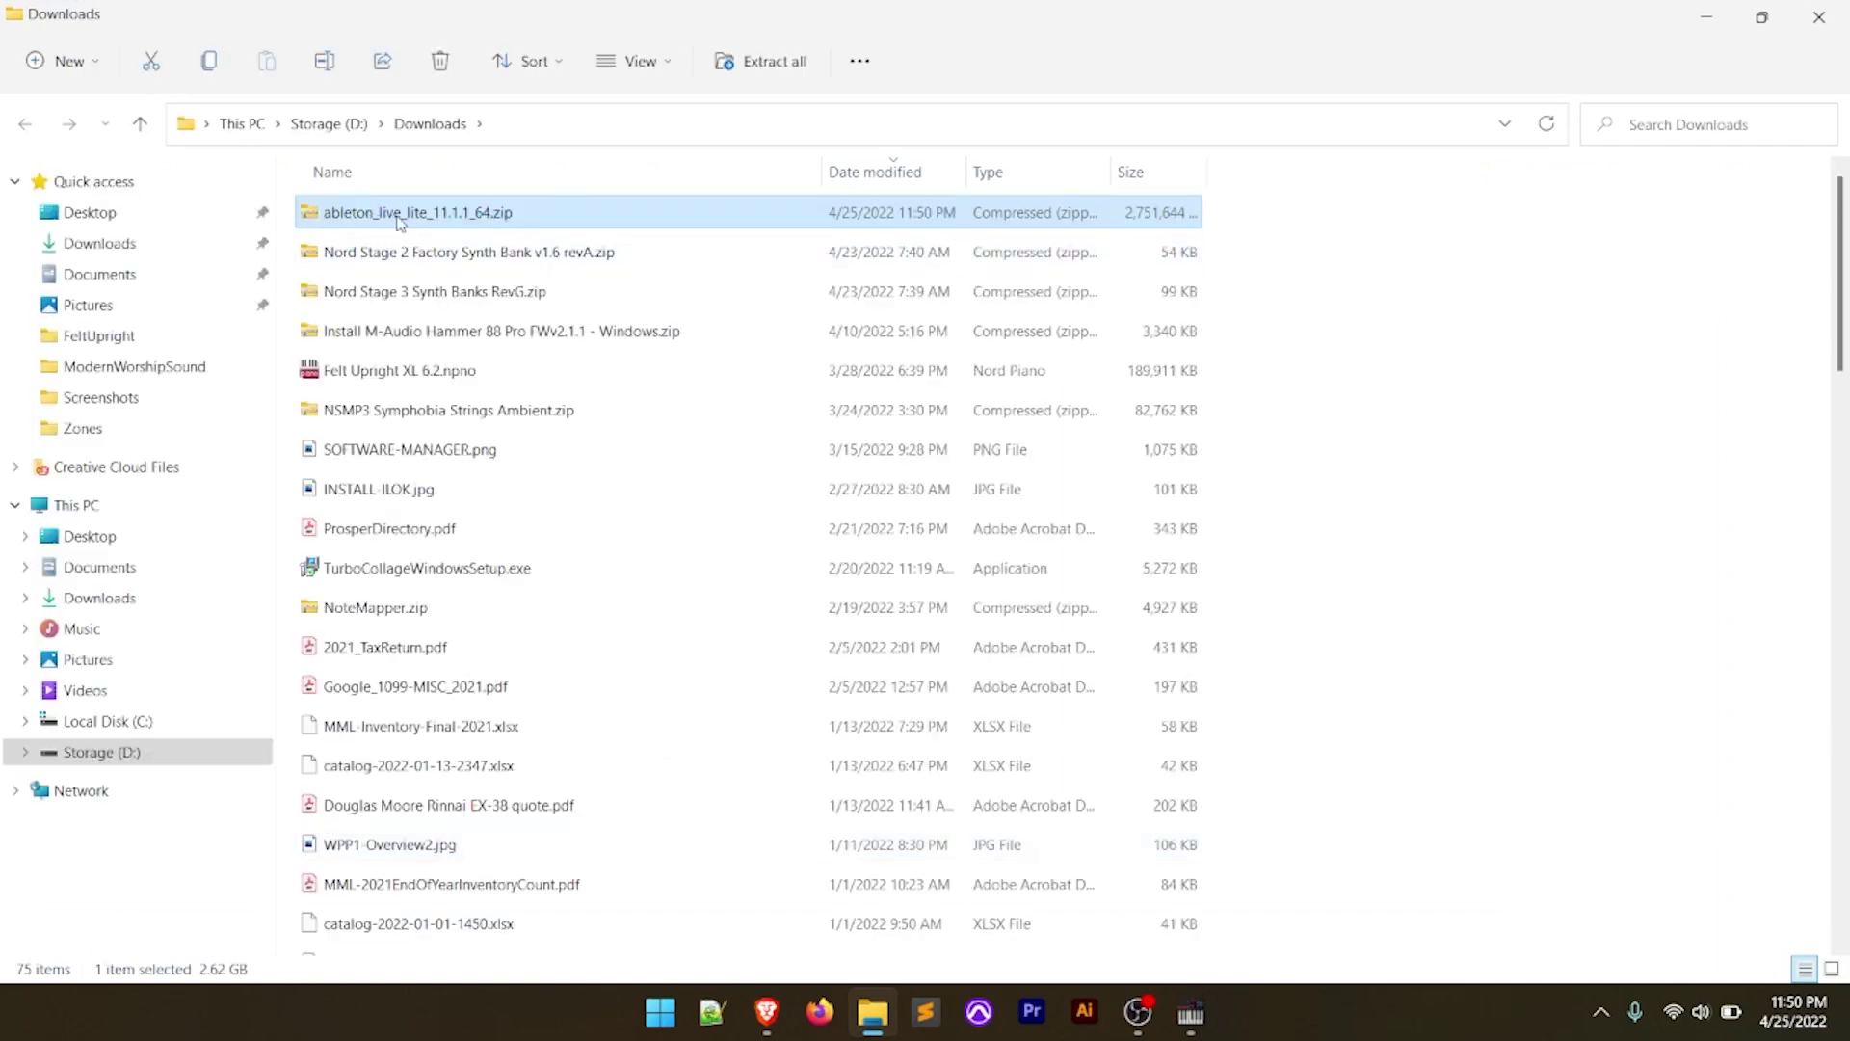
{"action": "right_click", "coordinate": [532, 210]}
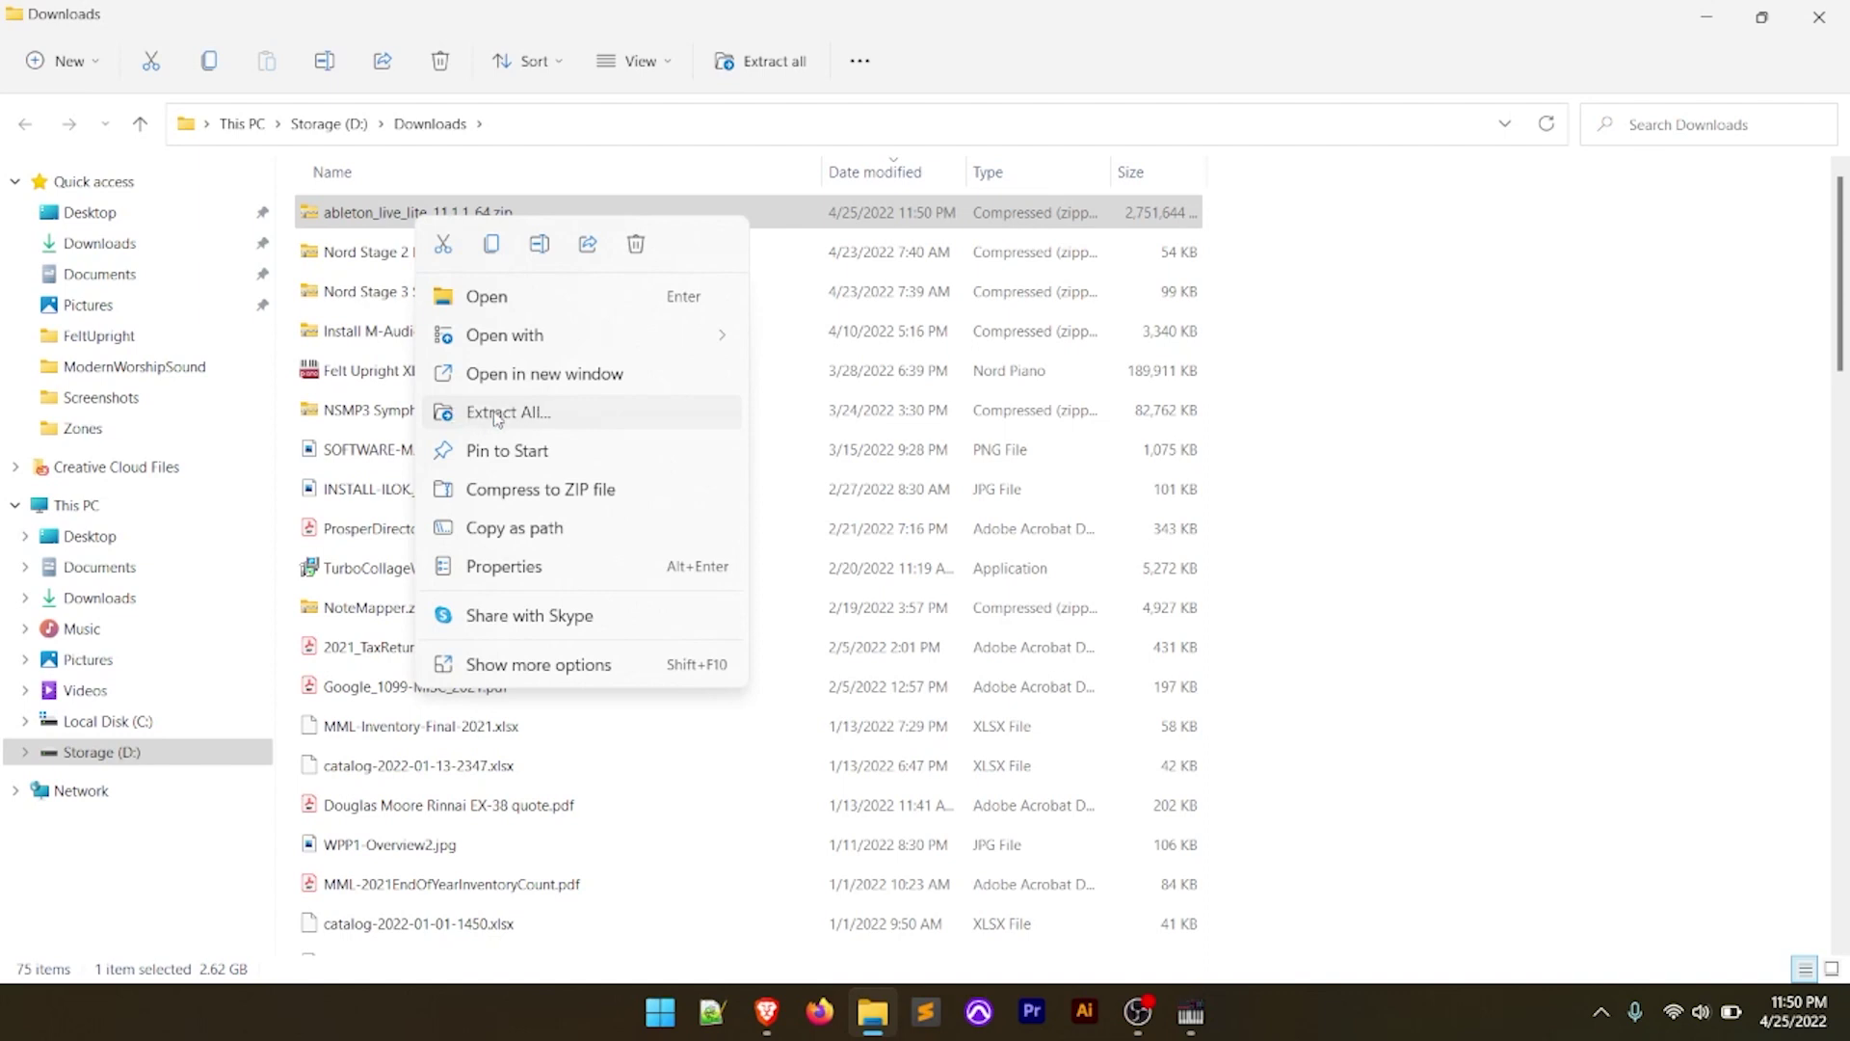
{"action": "left_click", "coordinate": [496, 414]}
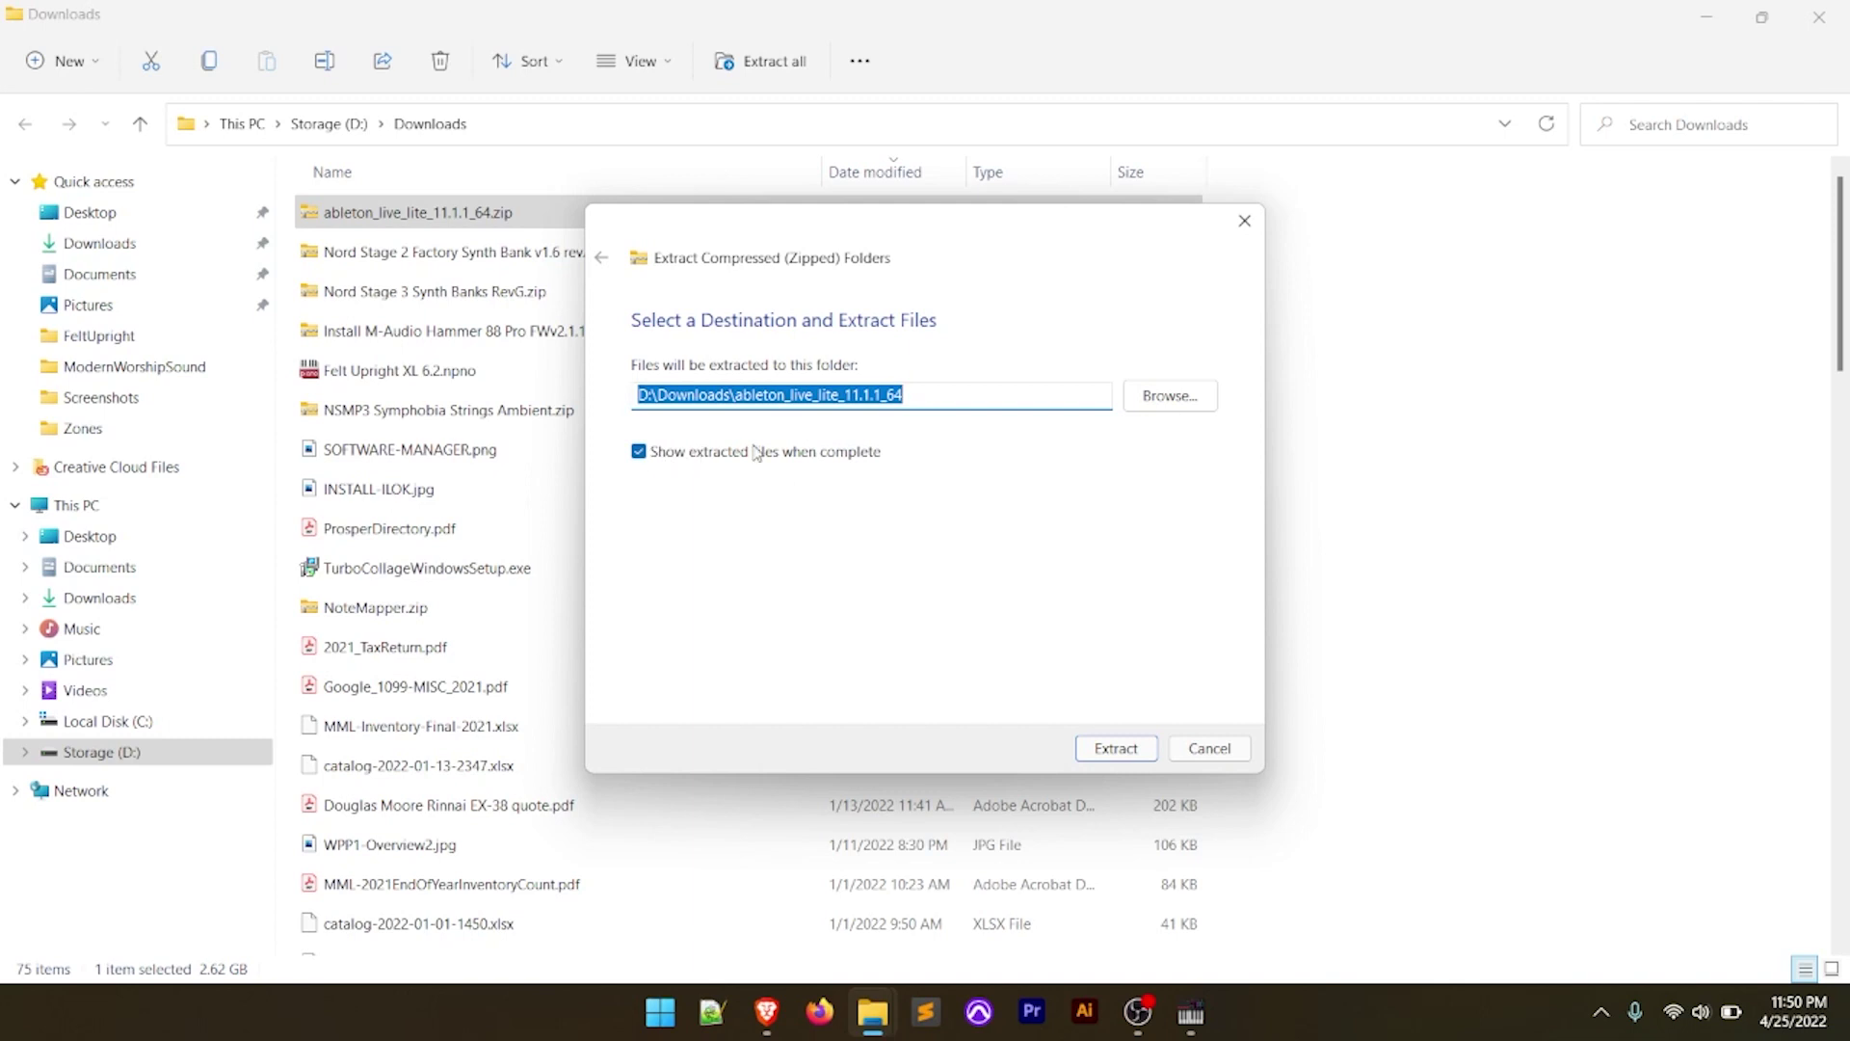
{"action": "left_click", "coordinate": [1110, 740]}
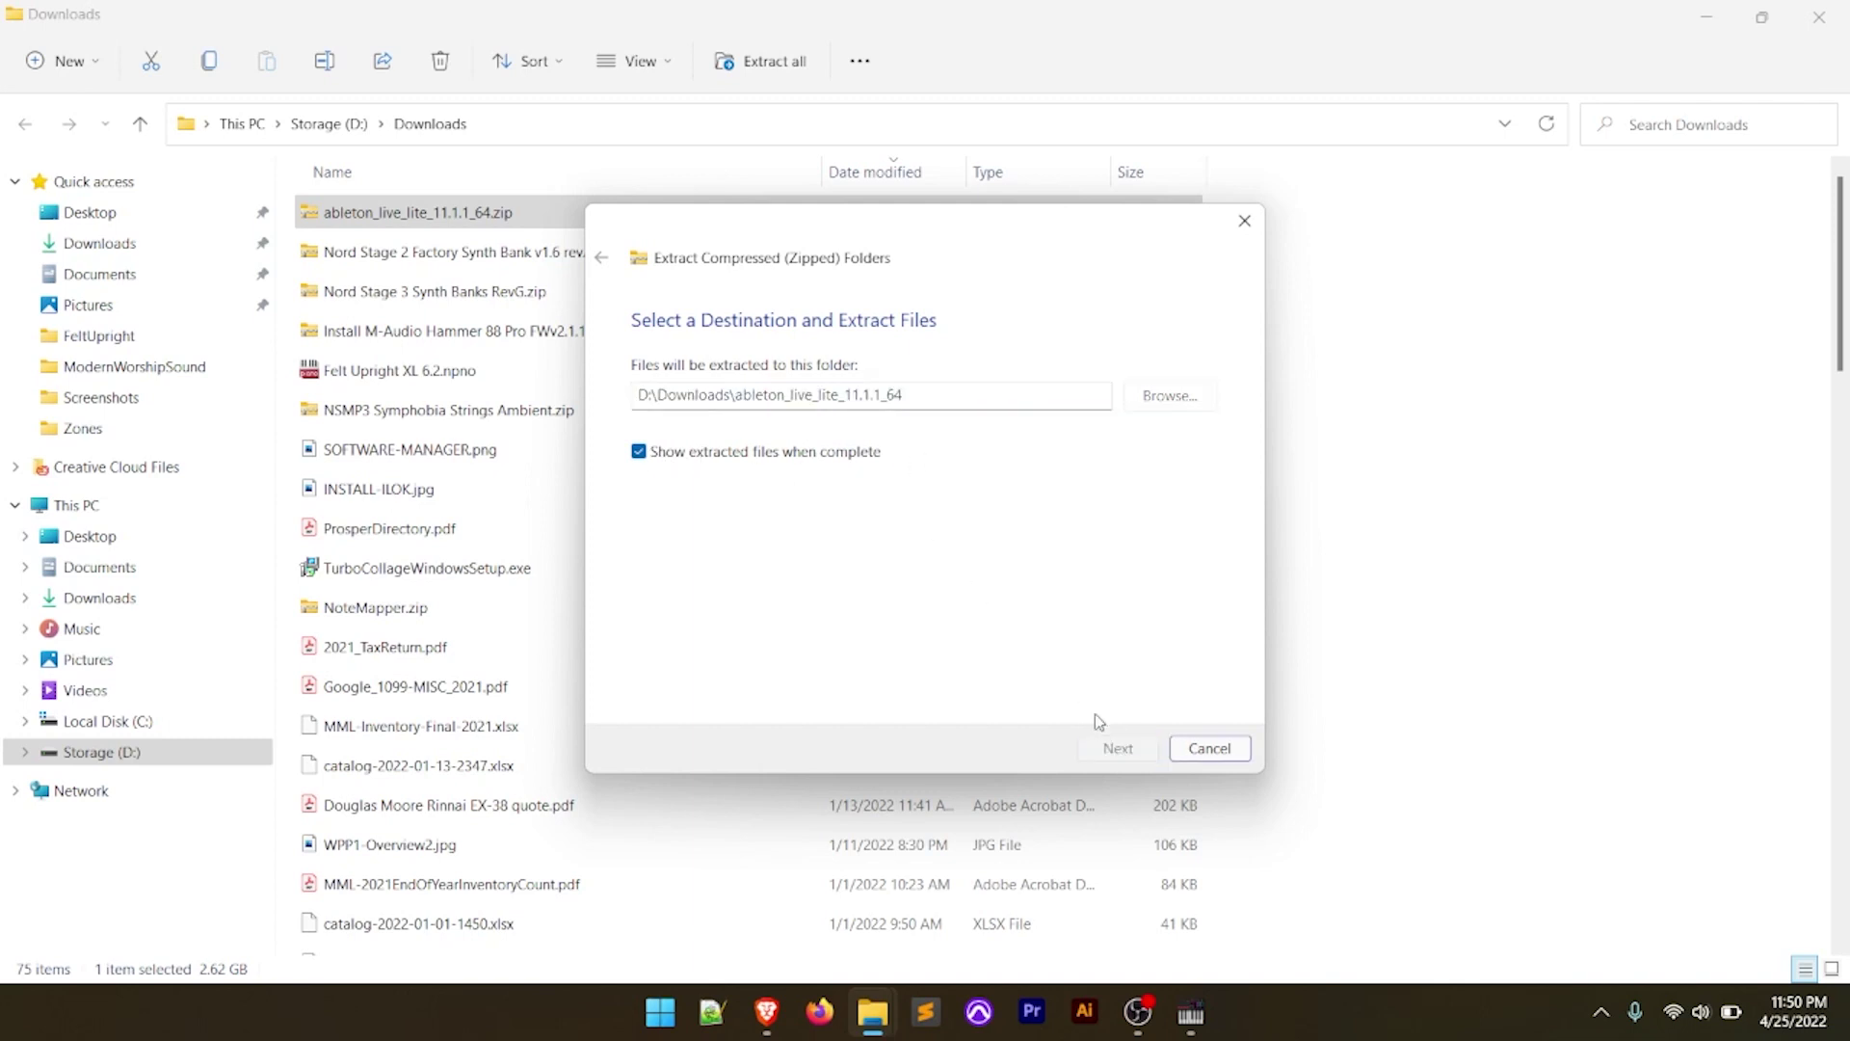
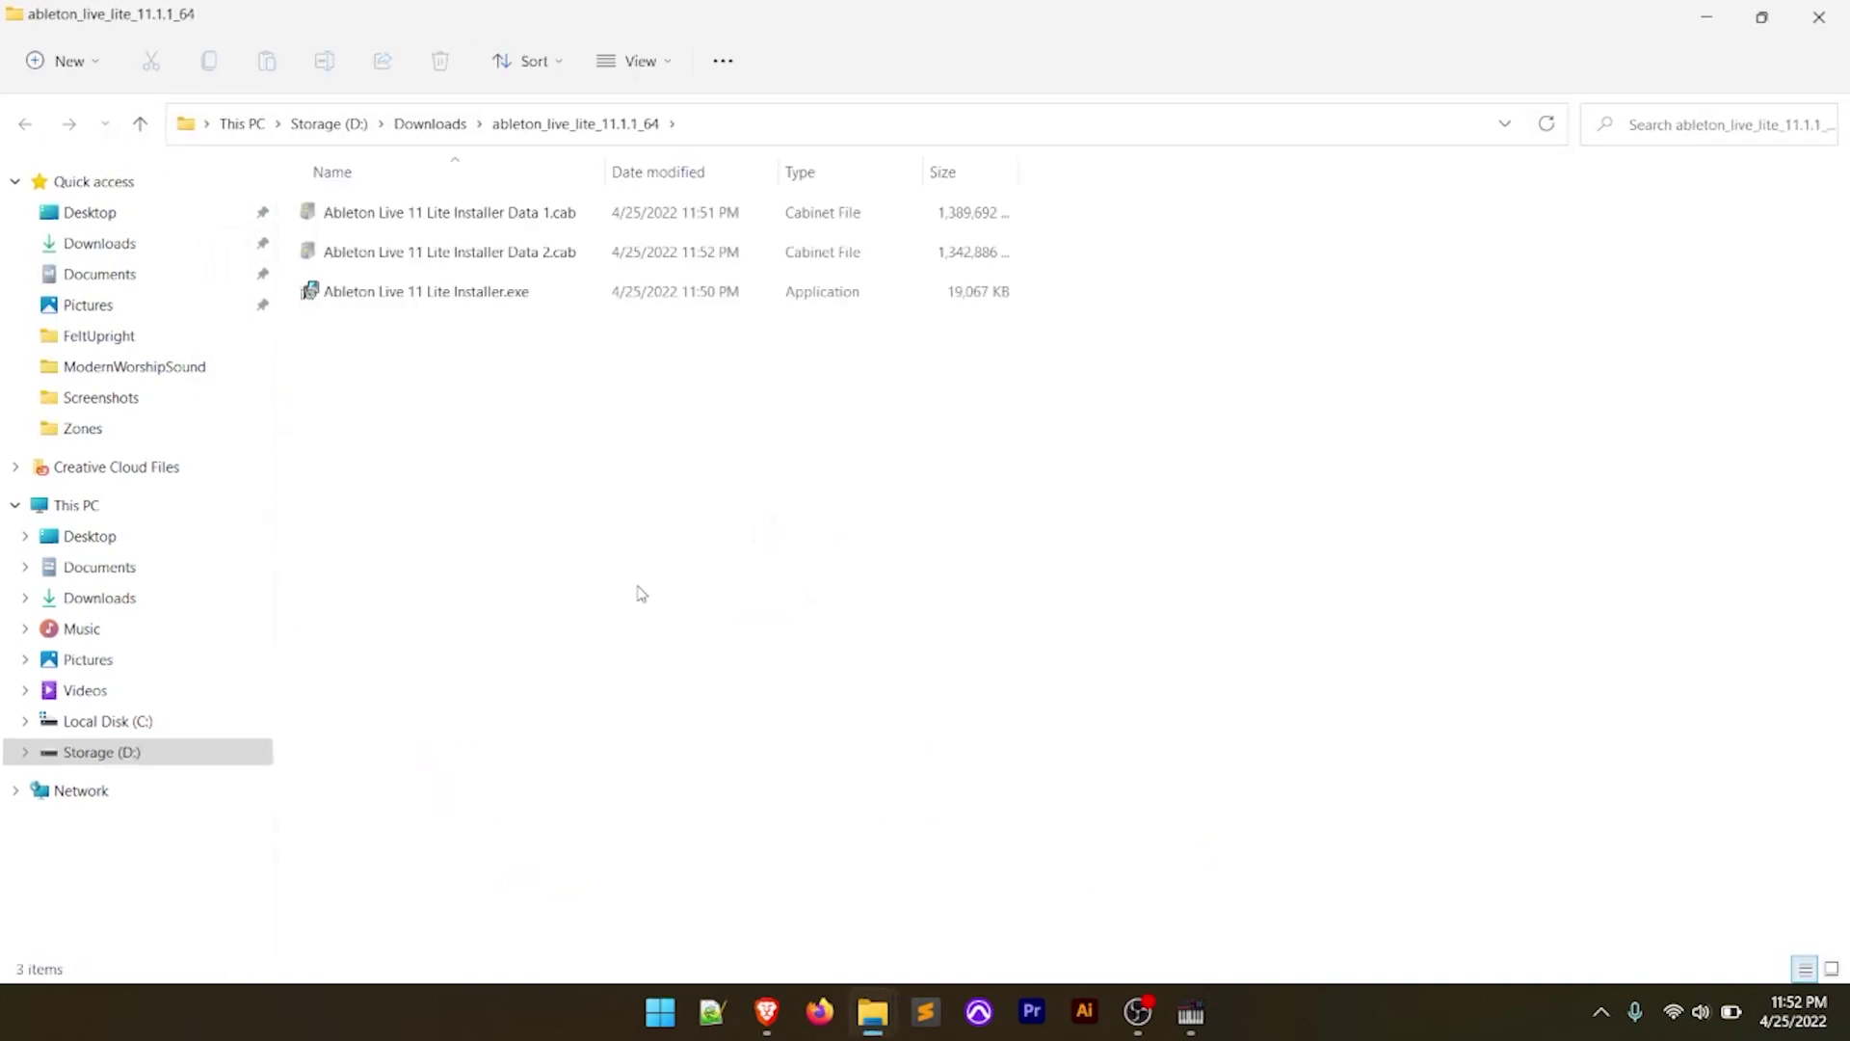
Run Ableton Live 11 Lite Installer.exe, start the installation and advance the setup wizard to the license agreement.
{"action": "left_click_drag", "start_coordinate": [607, 165], "coordinate": [868, 178]}
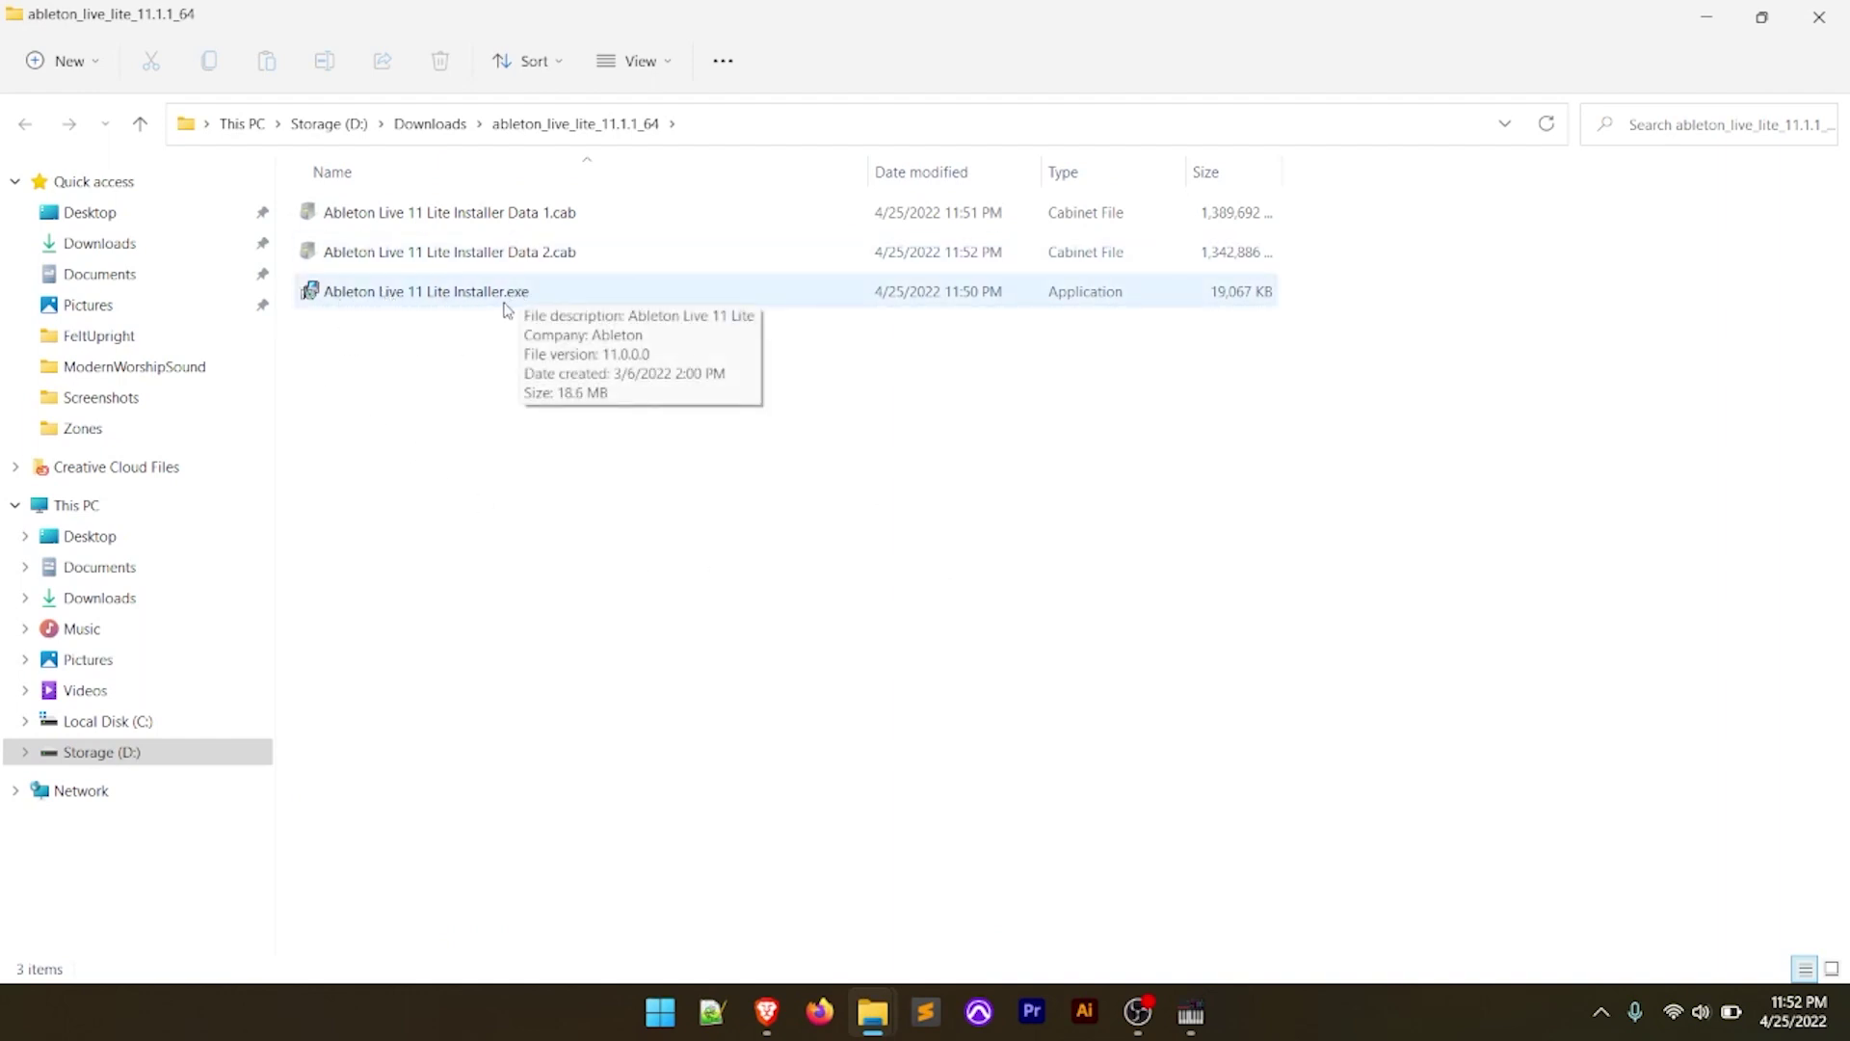
{"action": "double_click", "coordinate": [473, 299]}
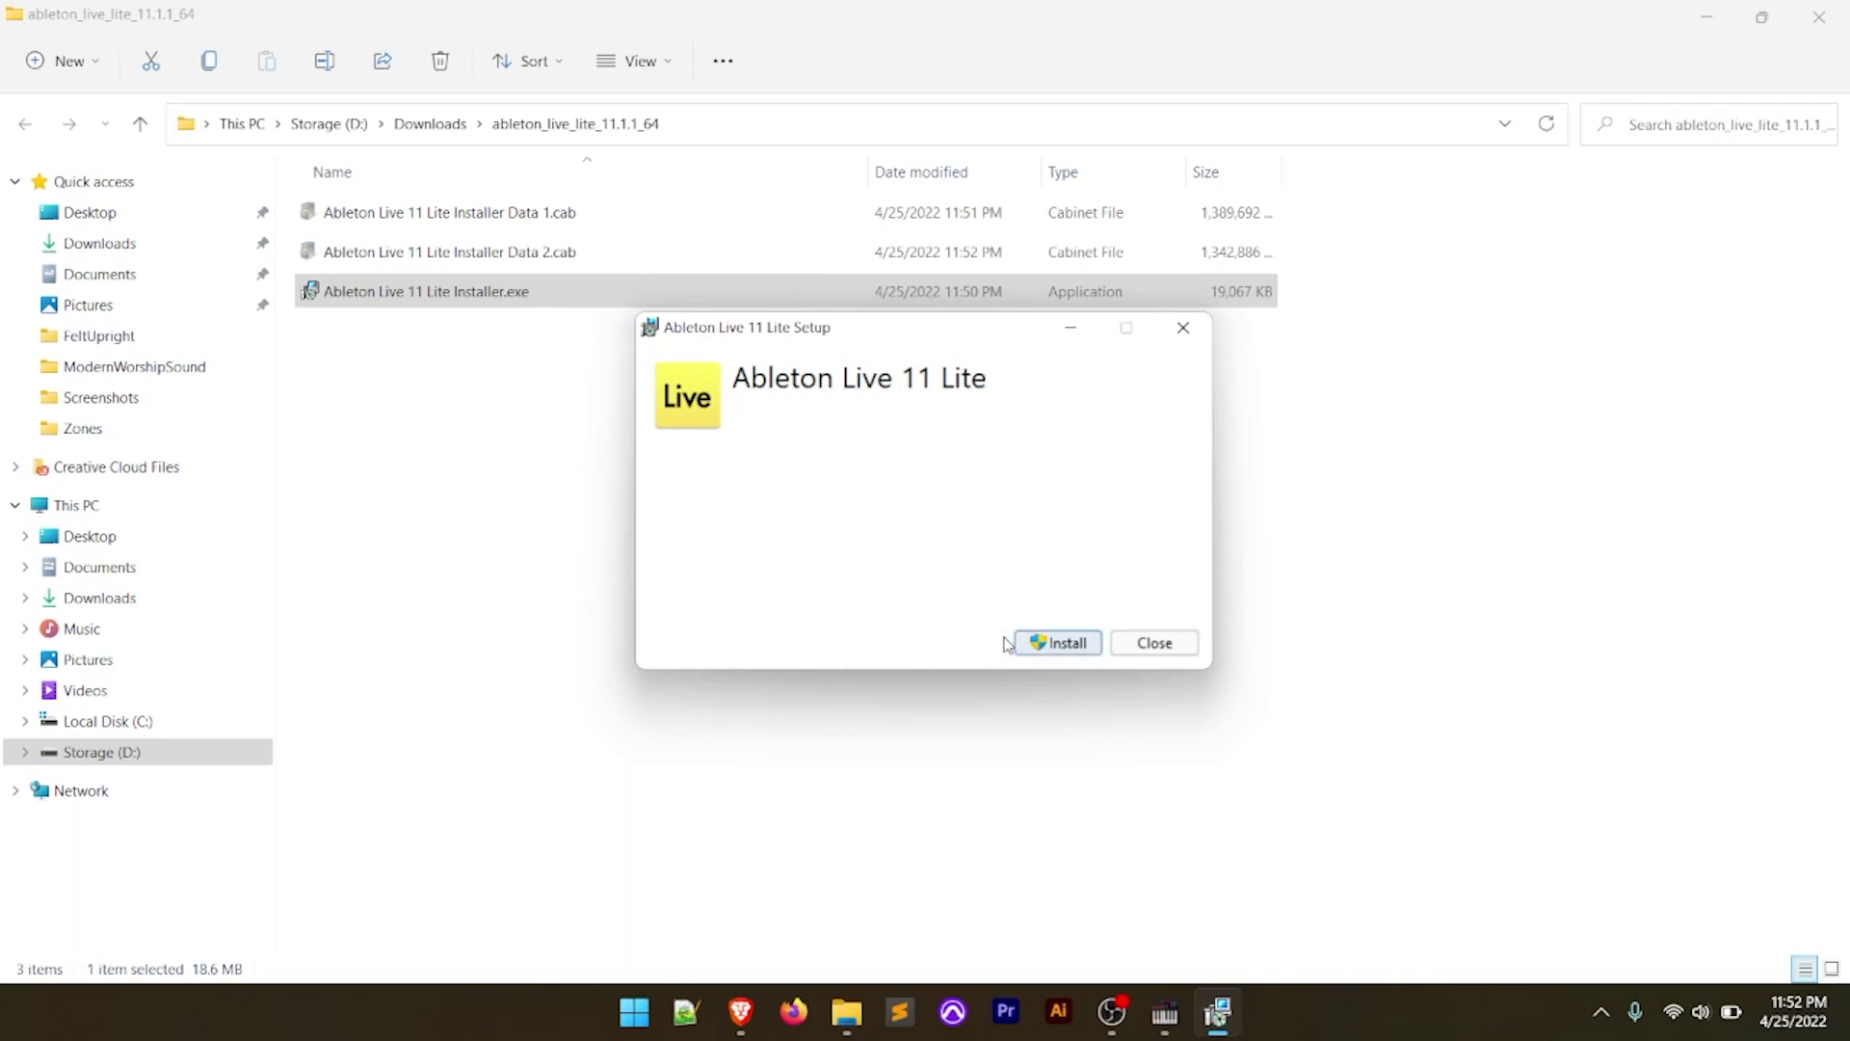
{"action": "left_click", "coordinate": [1067, 650]}
{"action": "left_click", "coordinate": [1055, 644]}
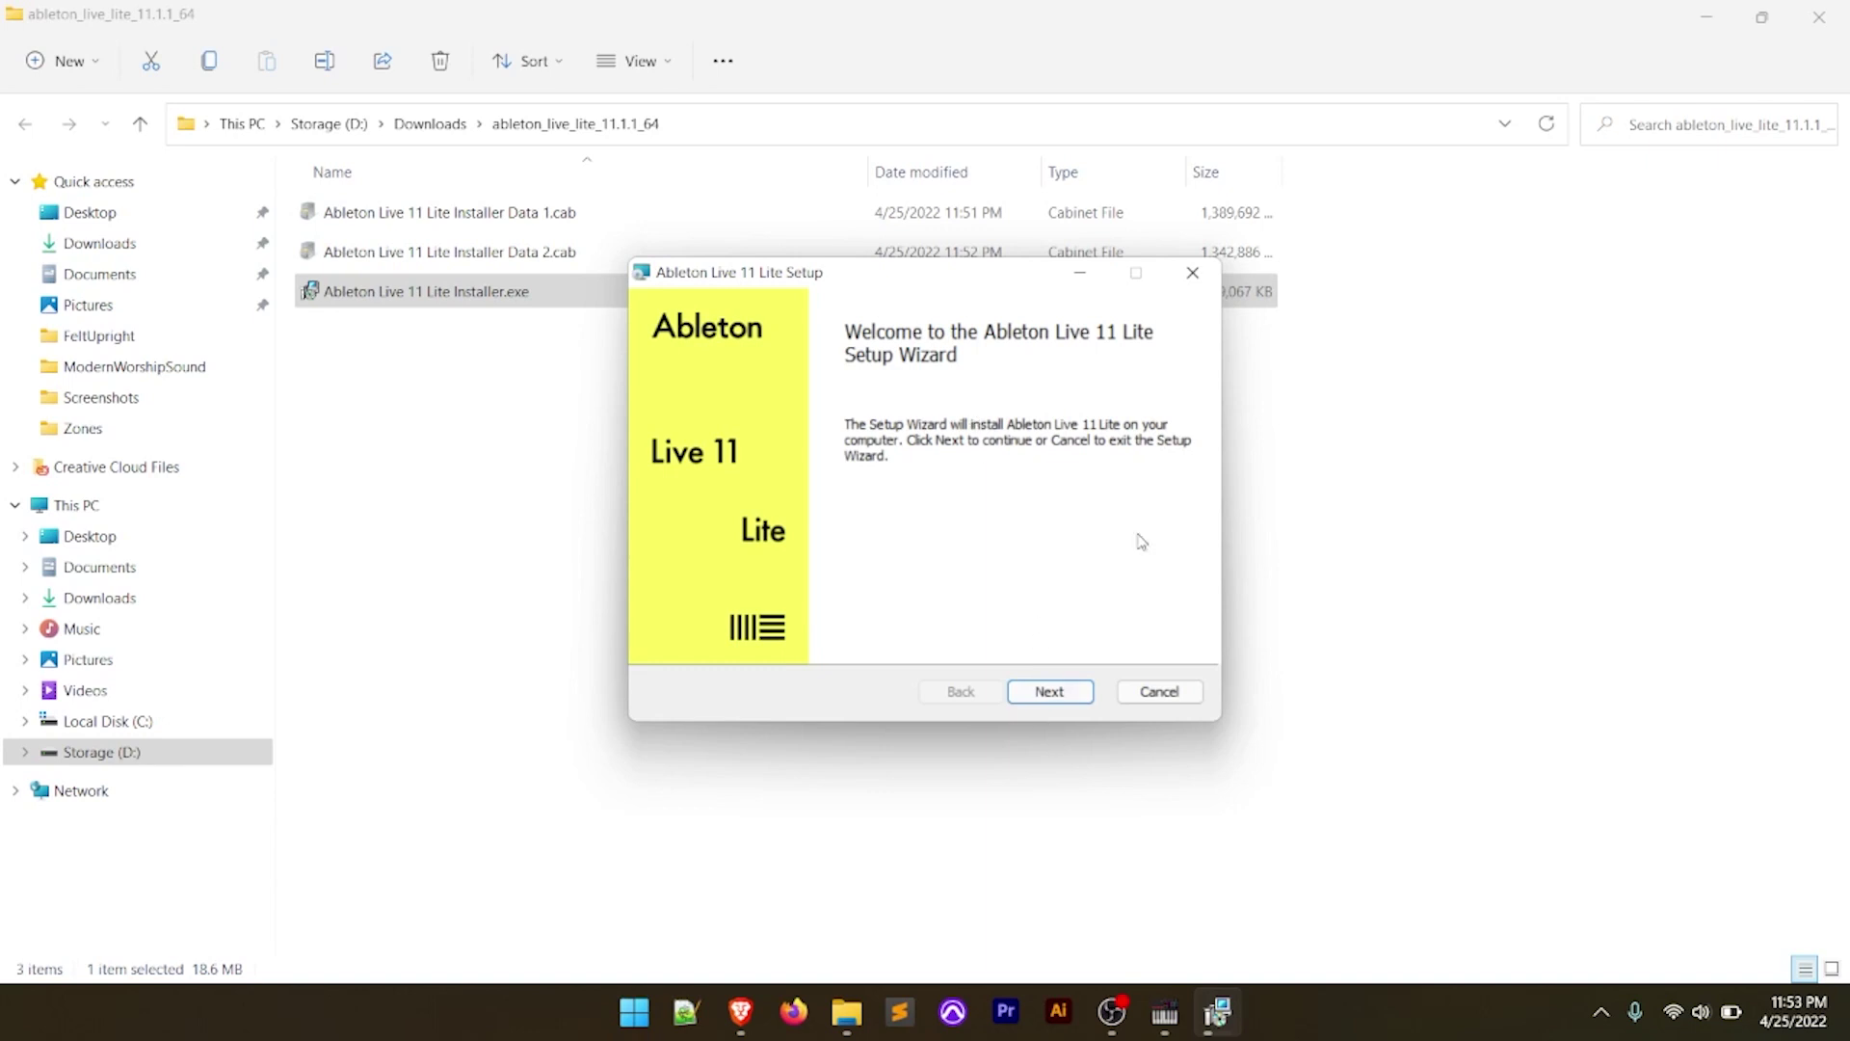
{"action": "left_click", "coordinate": [1062, 692]}
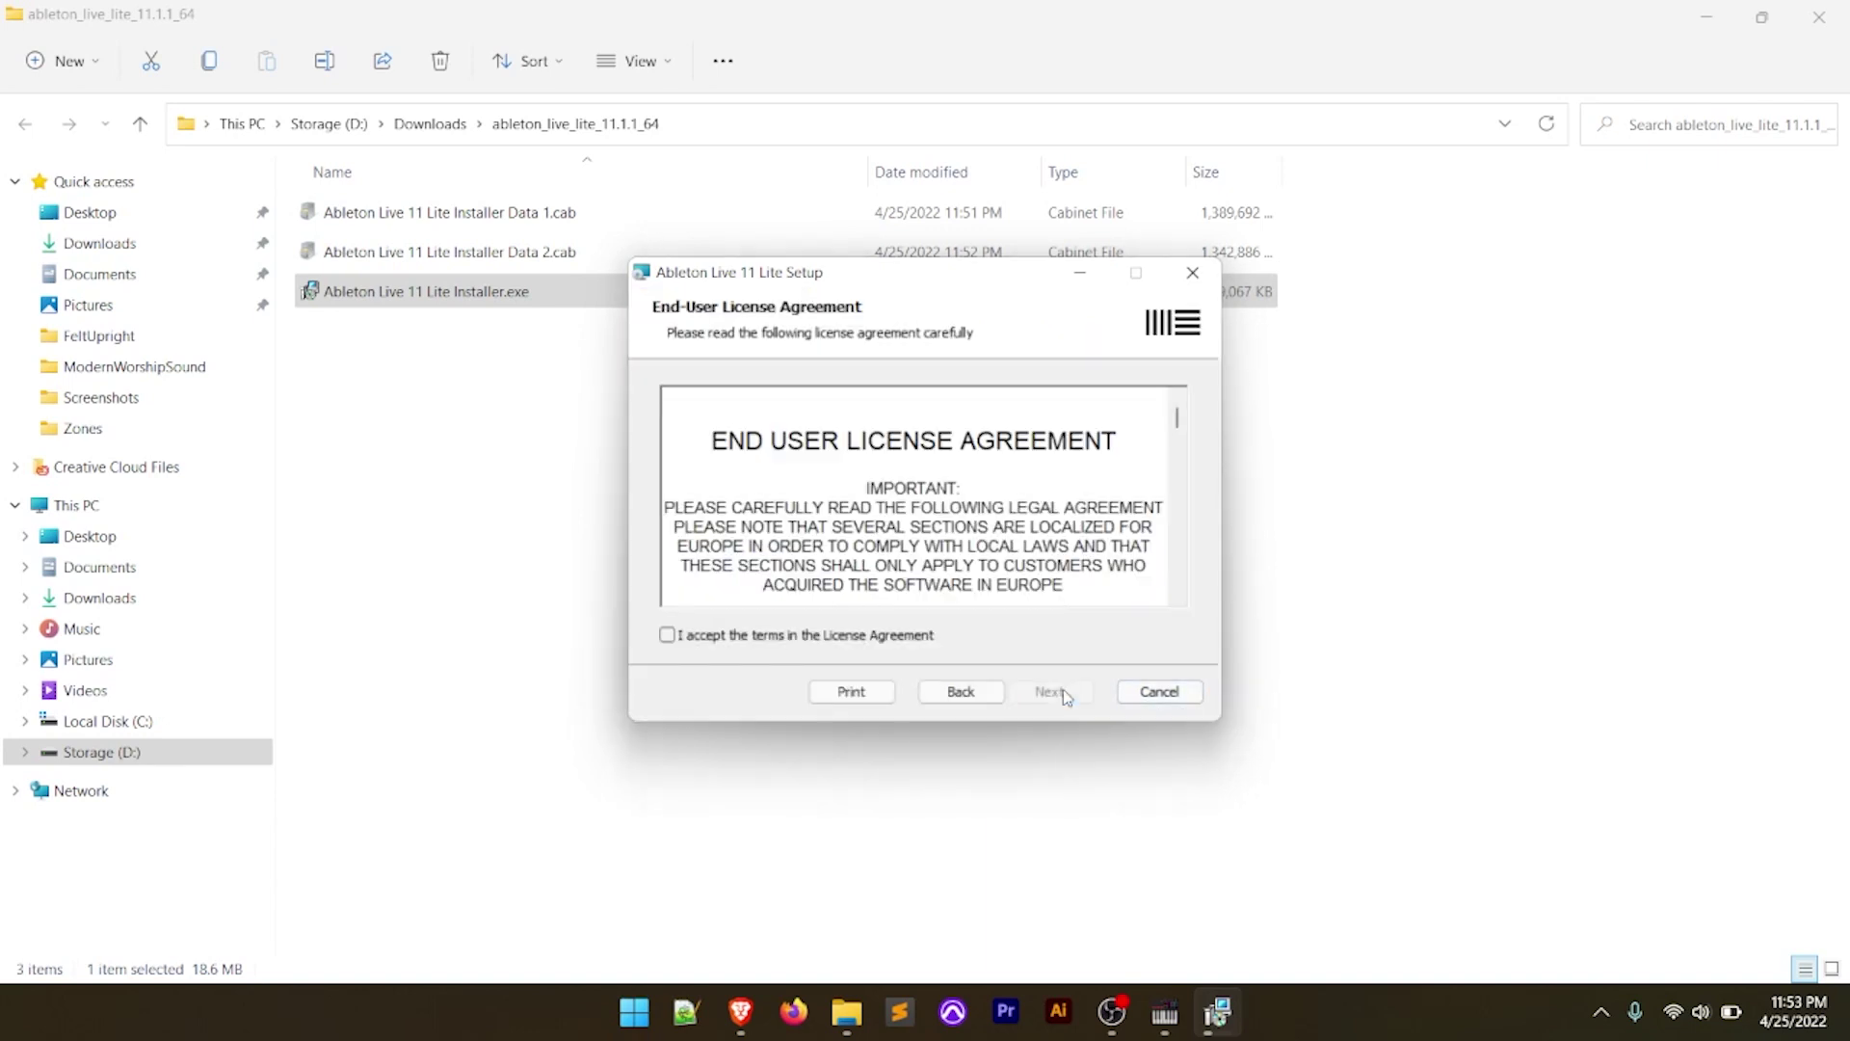
Accept the terms of the Ableton Live 11 Lite license agreement and continue to the destination folder page.
{"action": "left_click", "coordinate": [675, 635]}
{"action": "left_click_drag", "start_coordinate": [1177, 417], "coordinate": [1164, 607]}
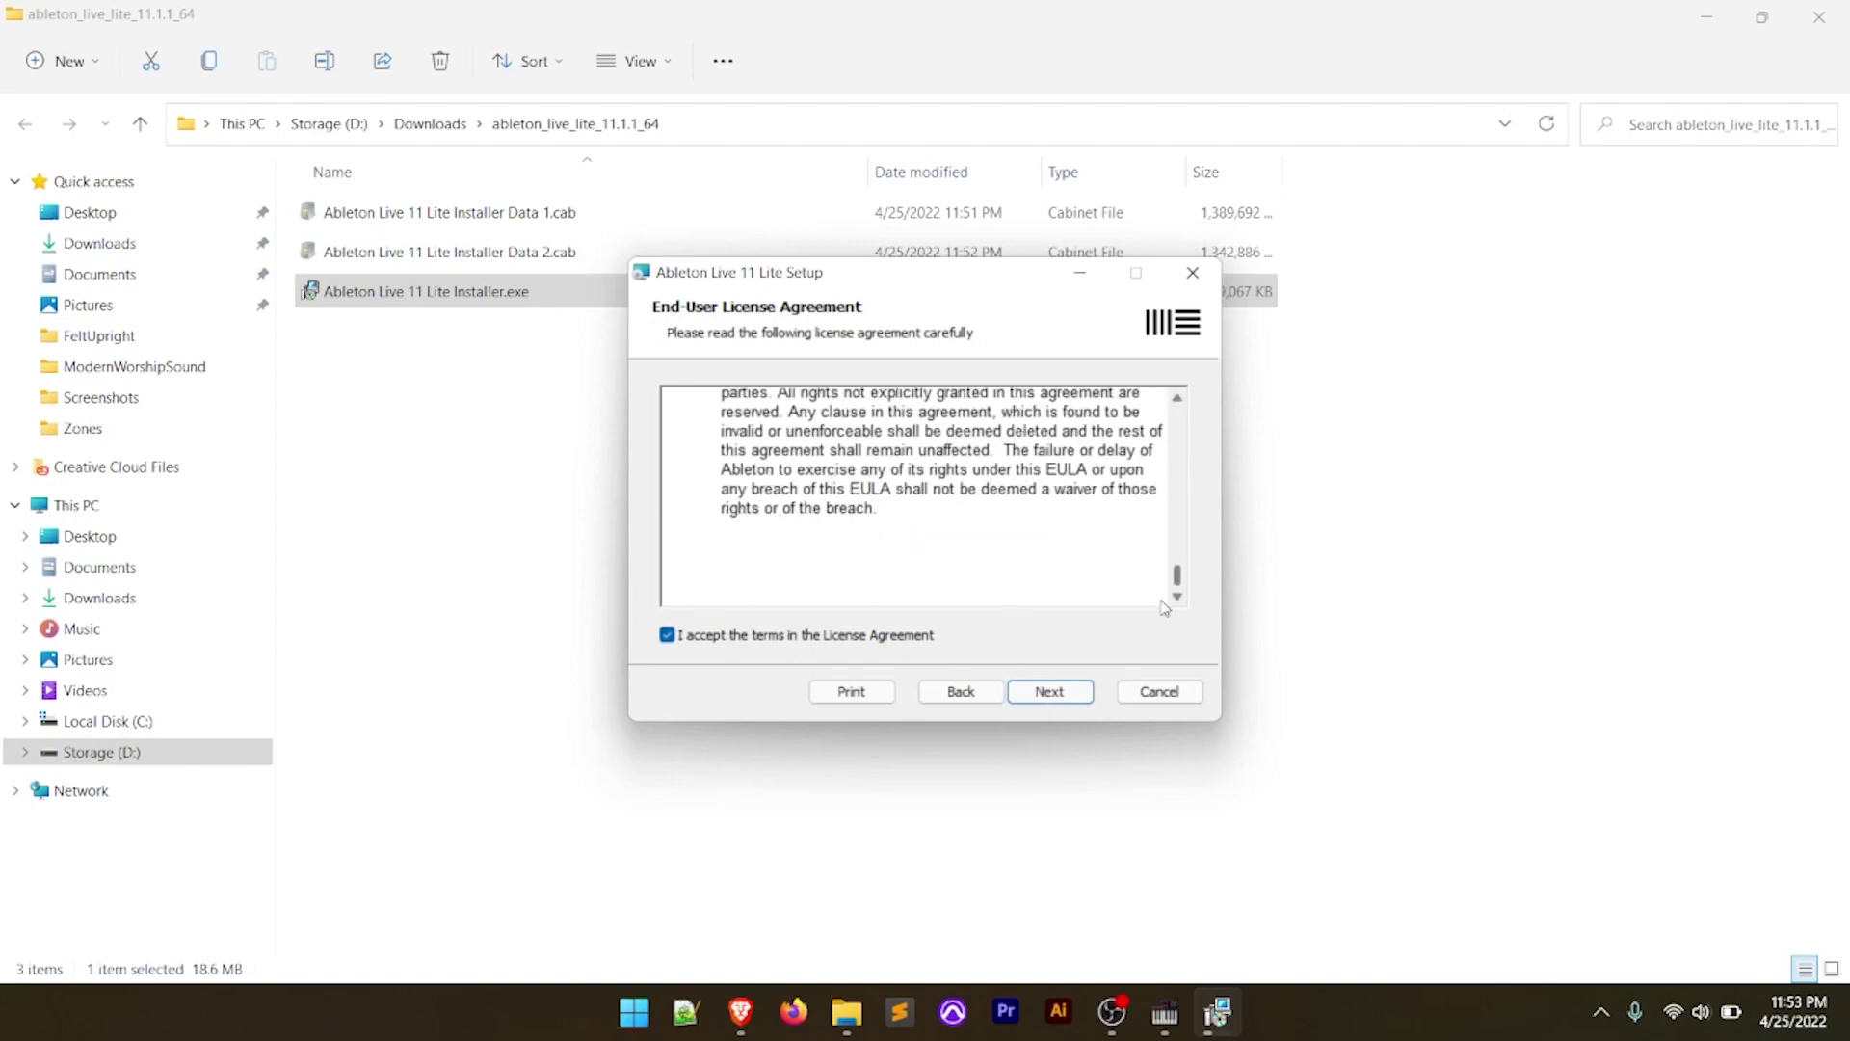
{"action": "left_click", "coordinate": [1052, 692]}
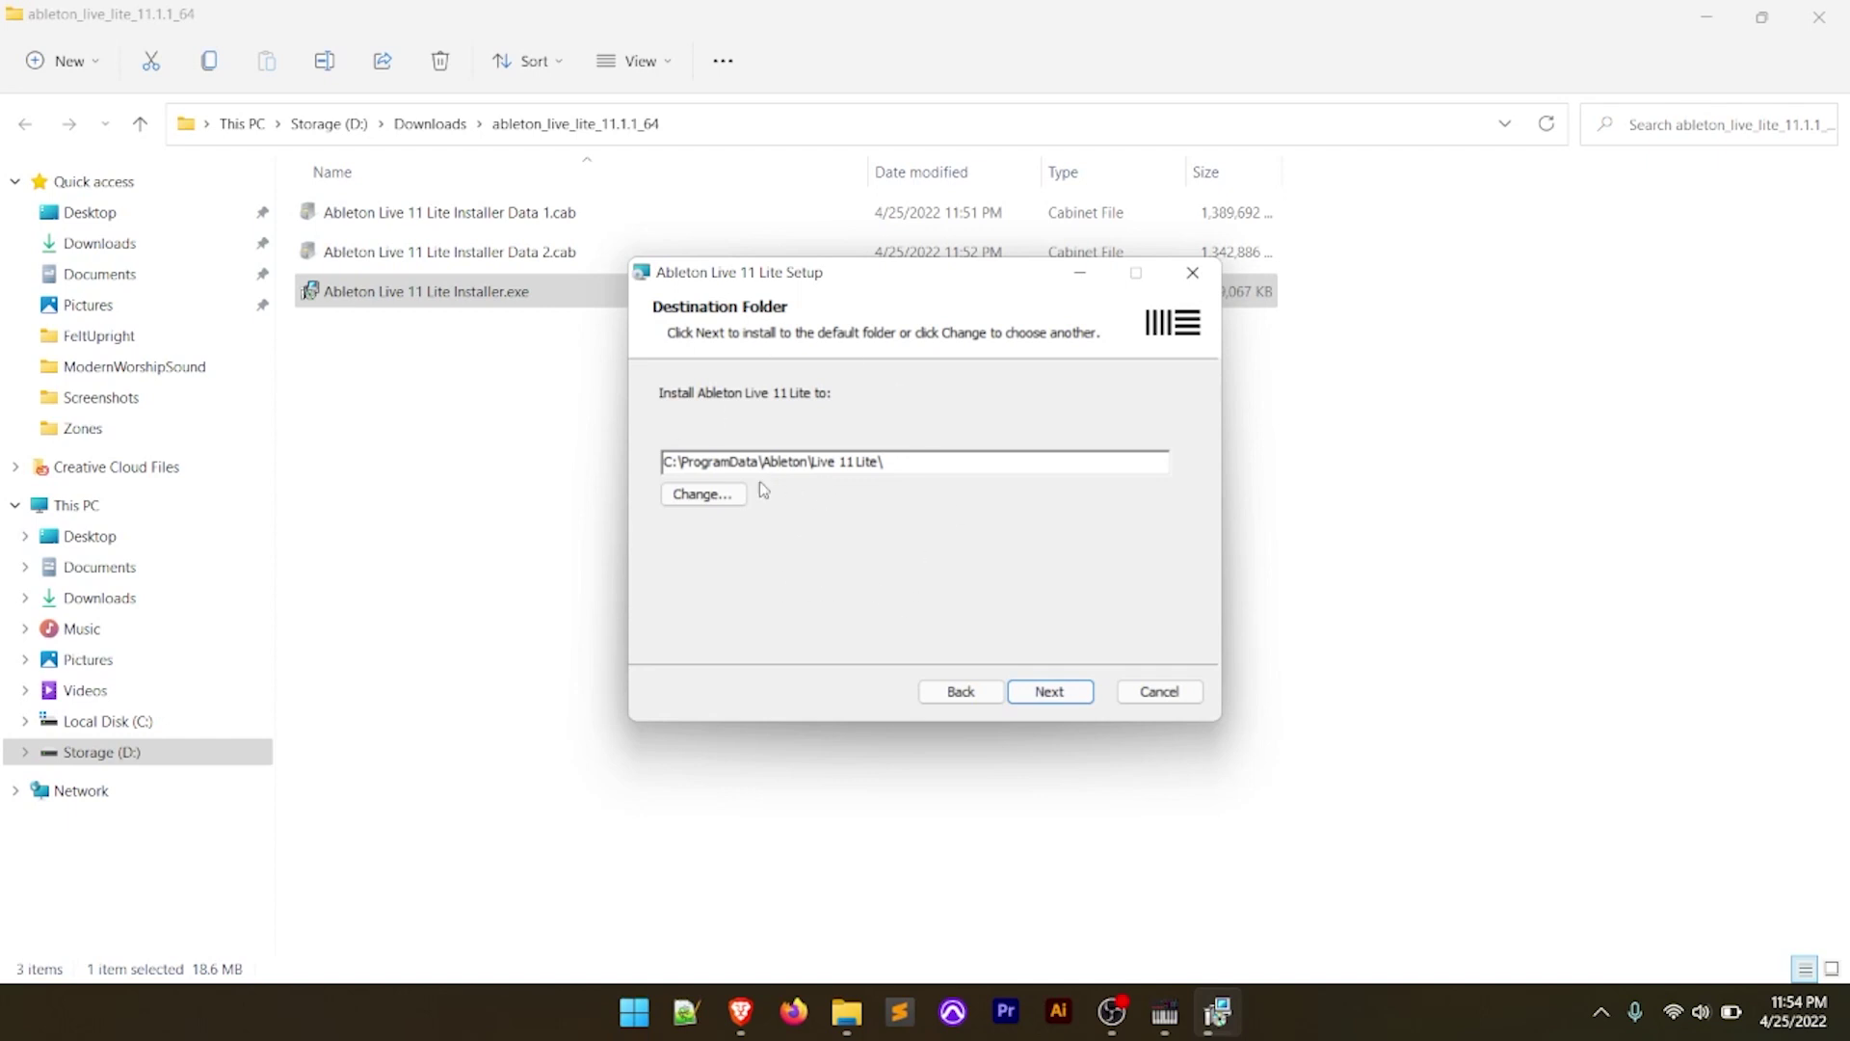
Change the installation destination to D:\Programs\Ableton\Live 11 Lite\, reusing the Ableton\Live 11 Lite\ part of the default path.
{"action": "left_click", "coordinate": [687, 495]}
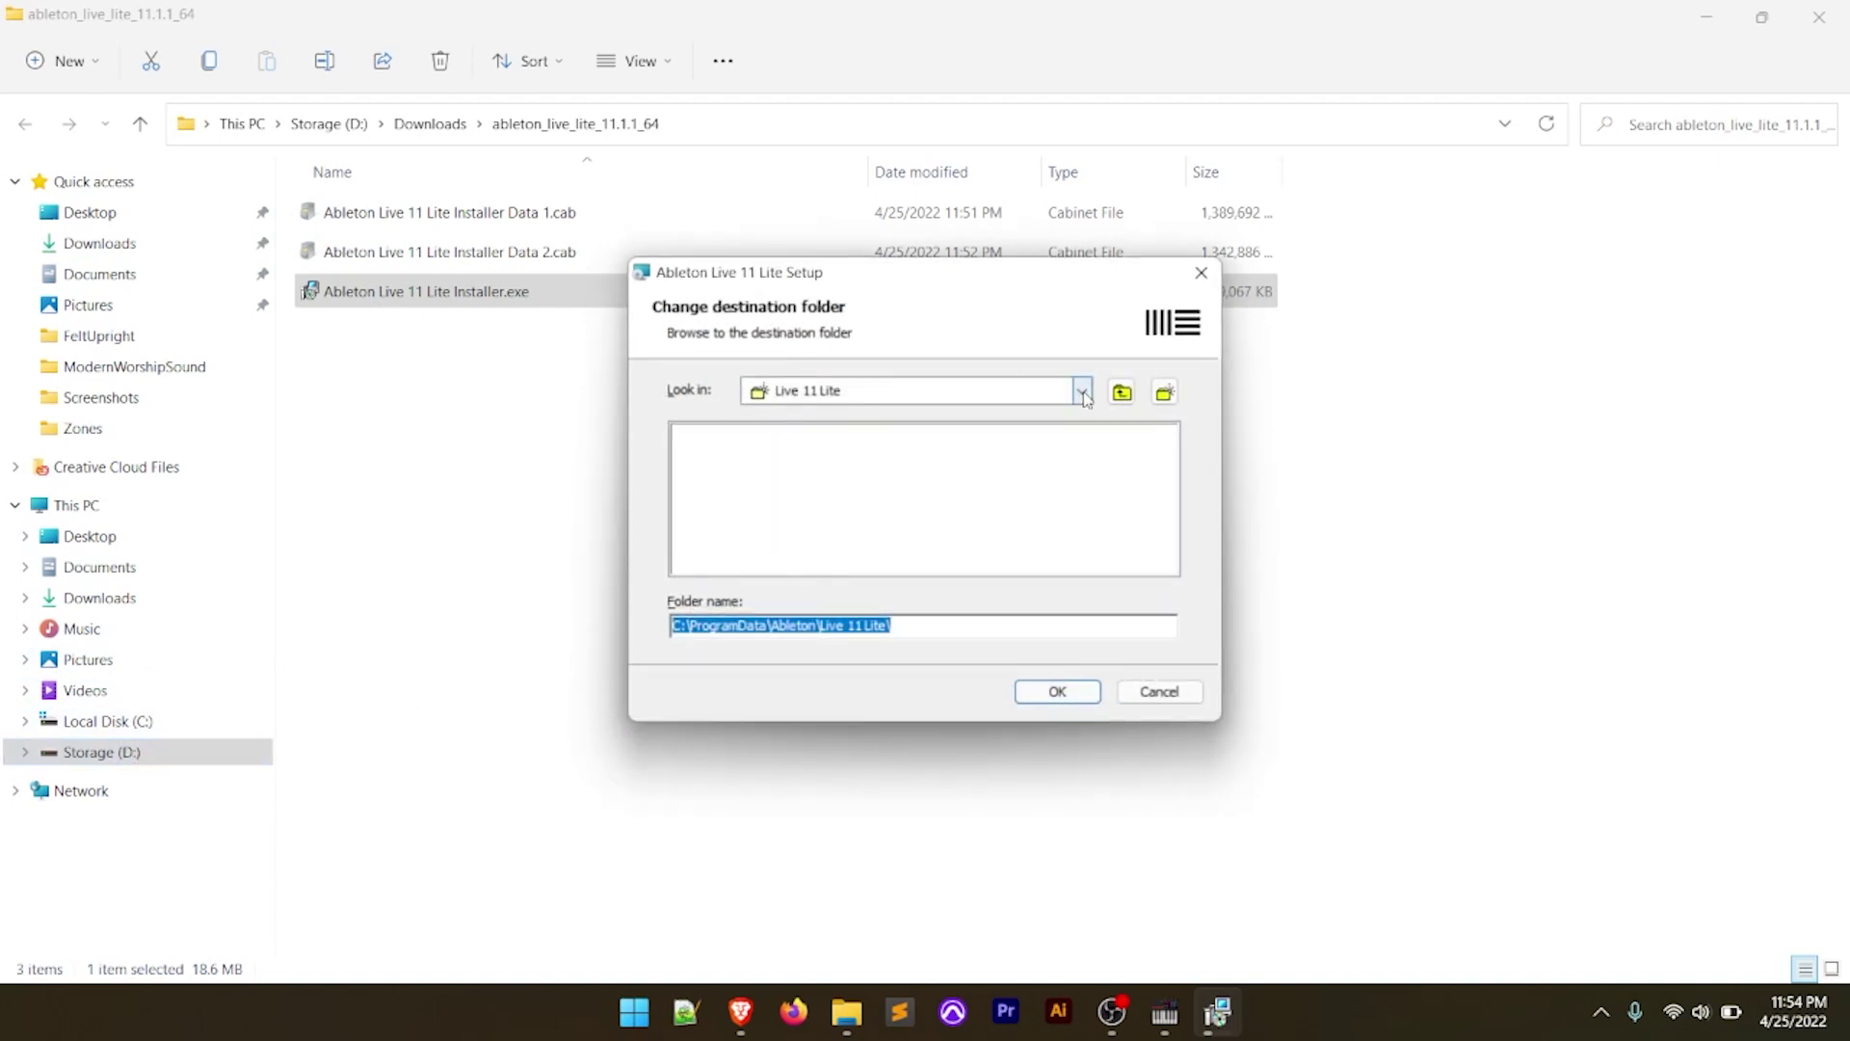
{"action": "left_click_drag", "start_coordinate": [891, 625], "coordinate": [771, 625]}
{"action": "key", "text": "ctrl+c"}
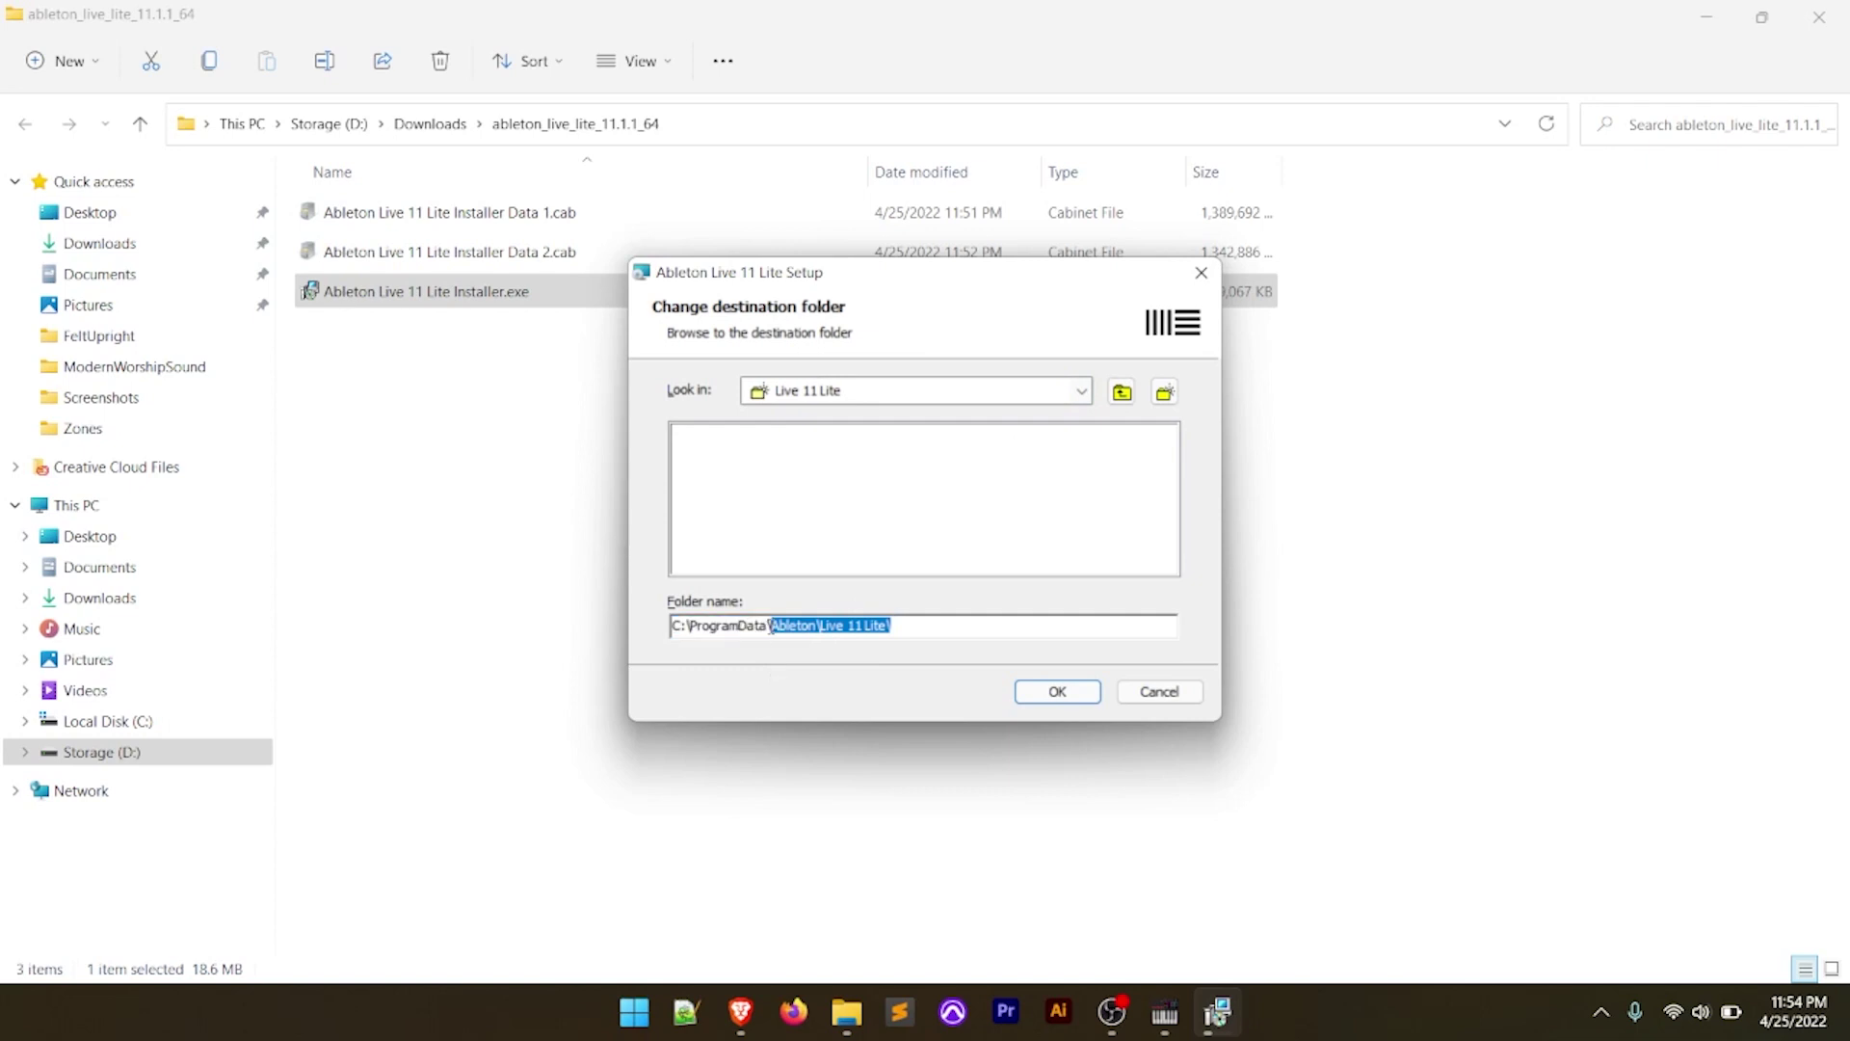
{"action": "left_click", "coordinate": [1122, 390]}
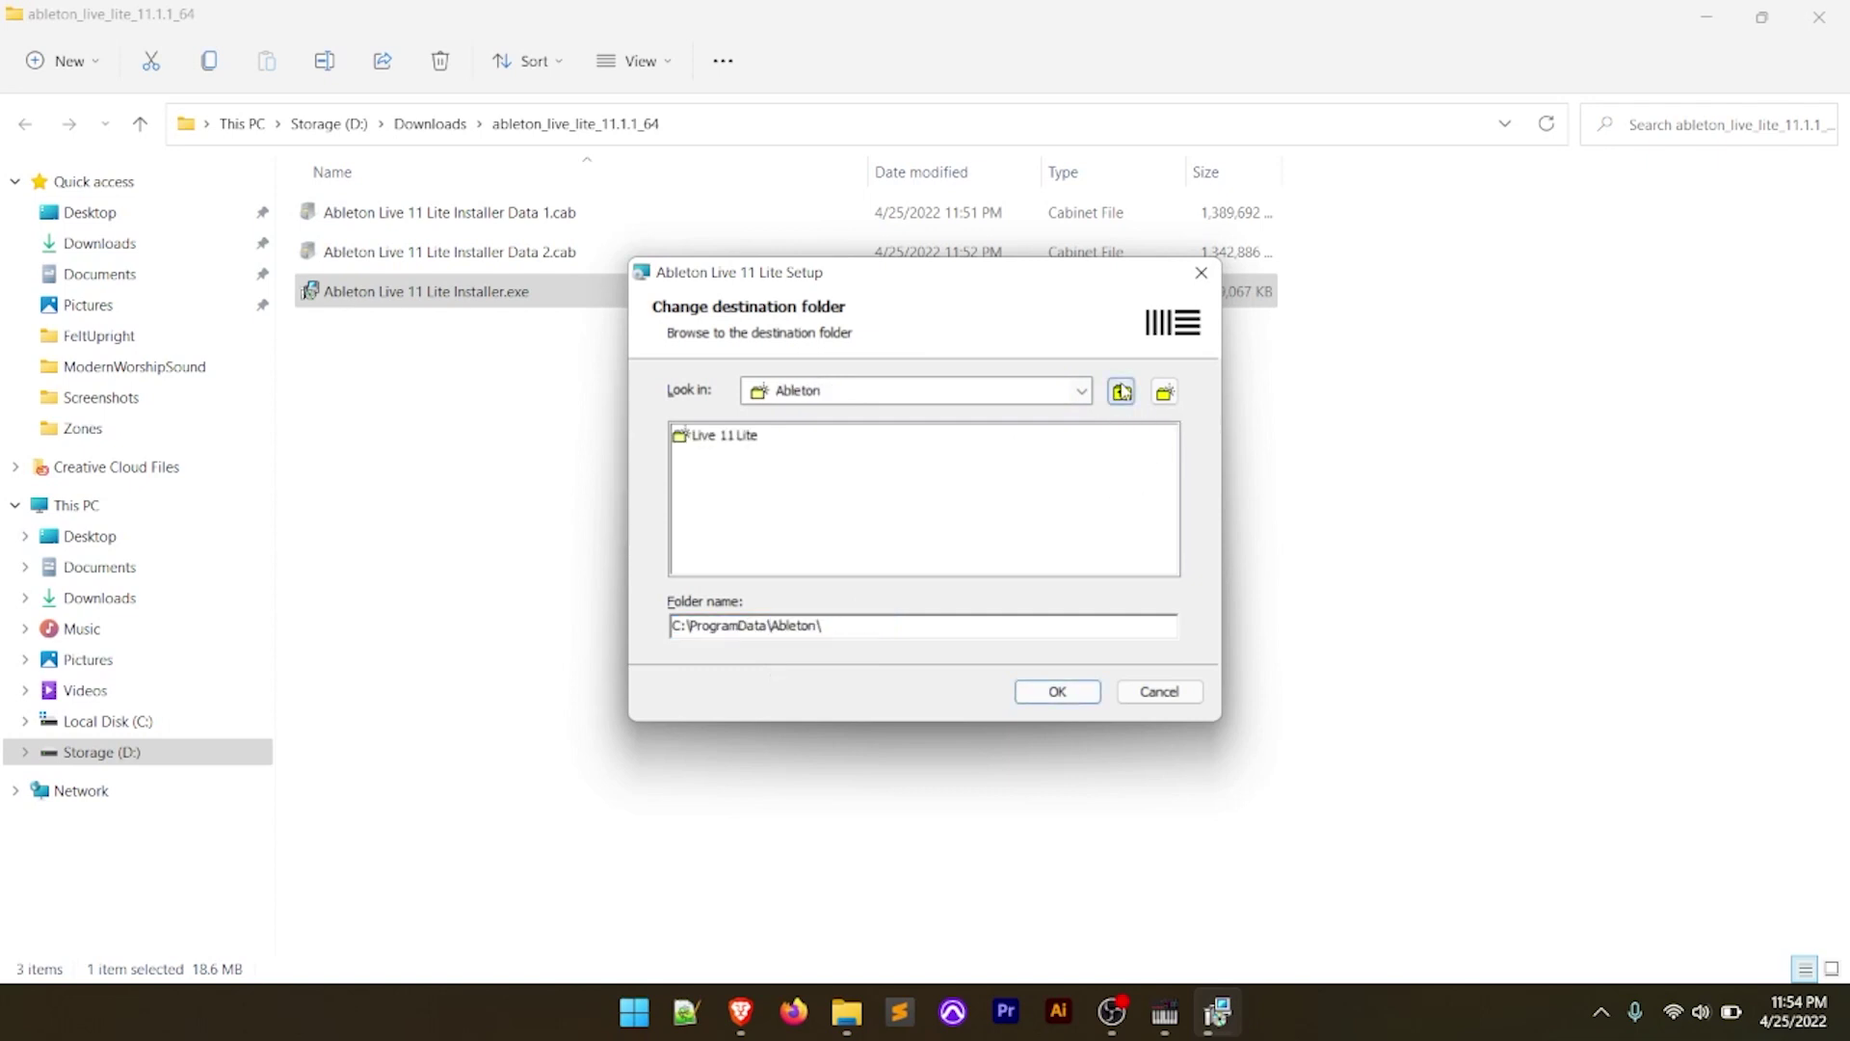
{"action": "left_click", "coordinate": [1122, 390]}
{"action": "left_click", "coordinate": [1082, 391]}
{"action": "left_click", "coordinate": [828, 451]}
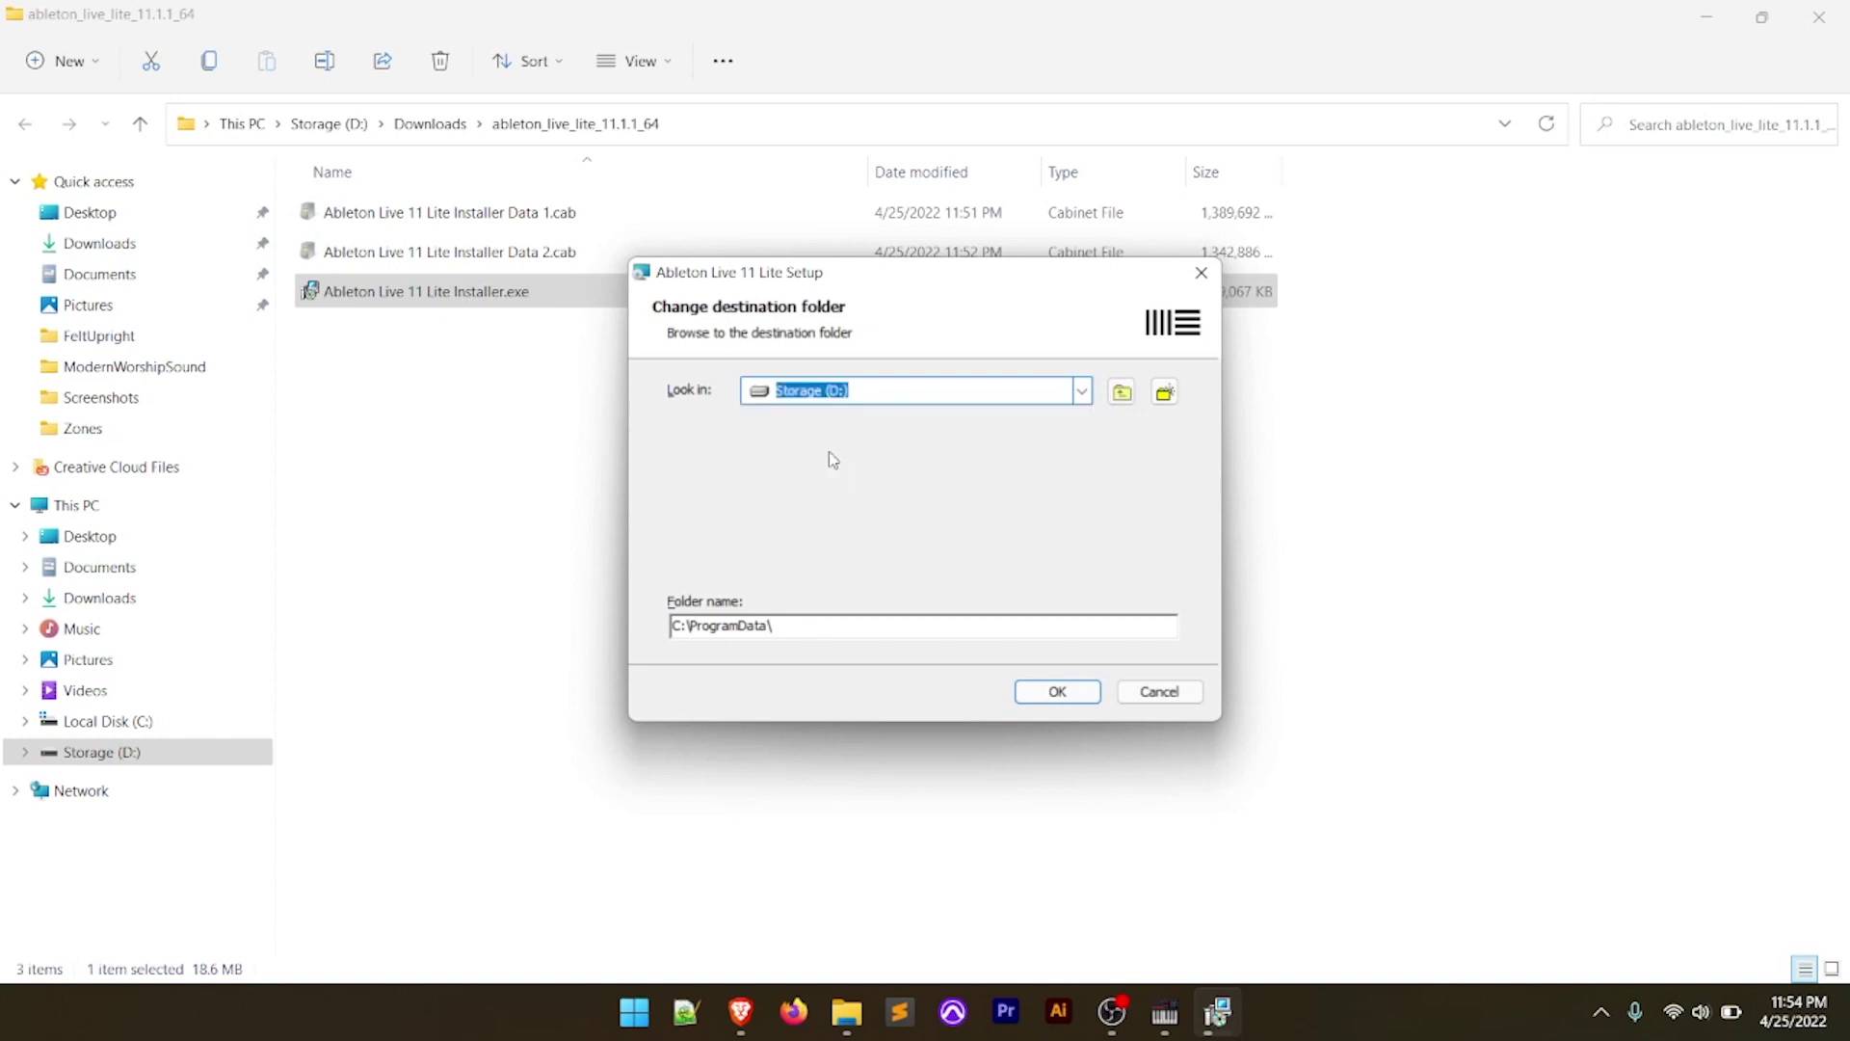
{"action": "double_click", "coordinate": [827, 439]}
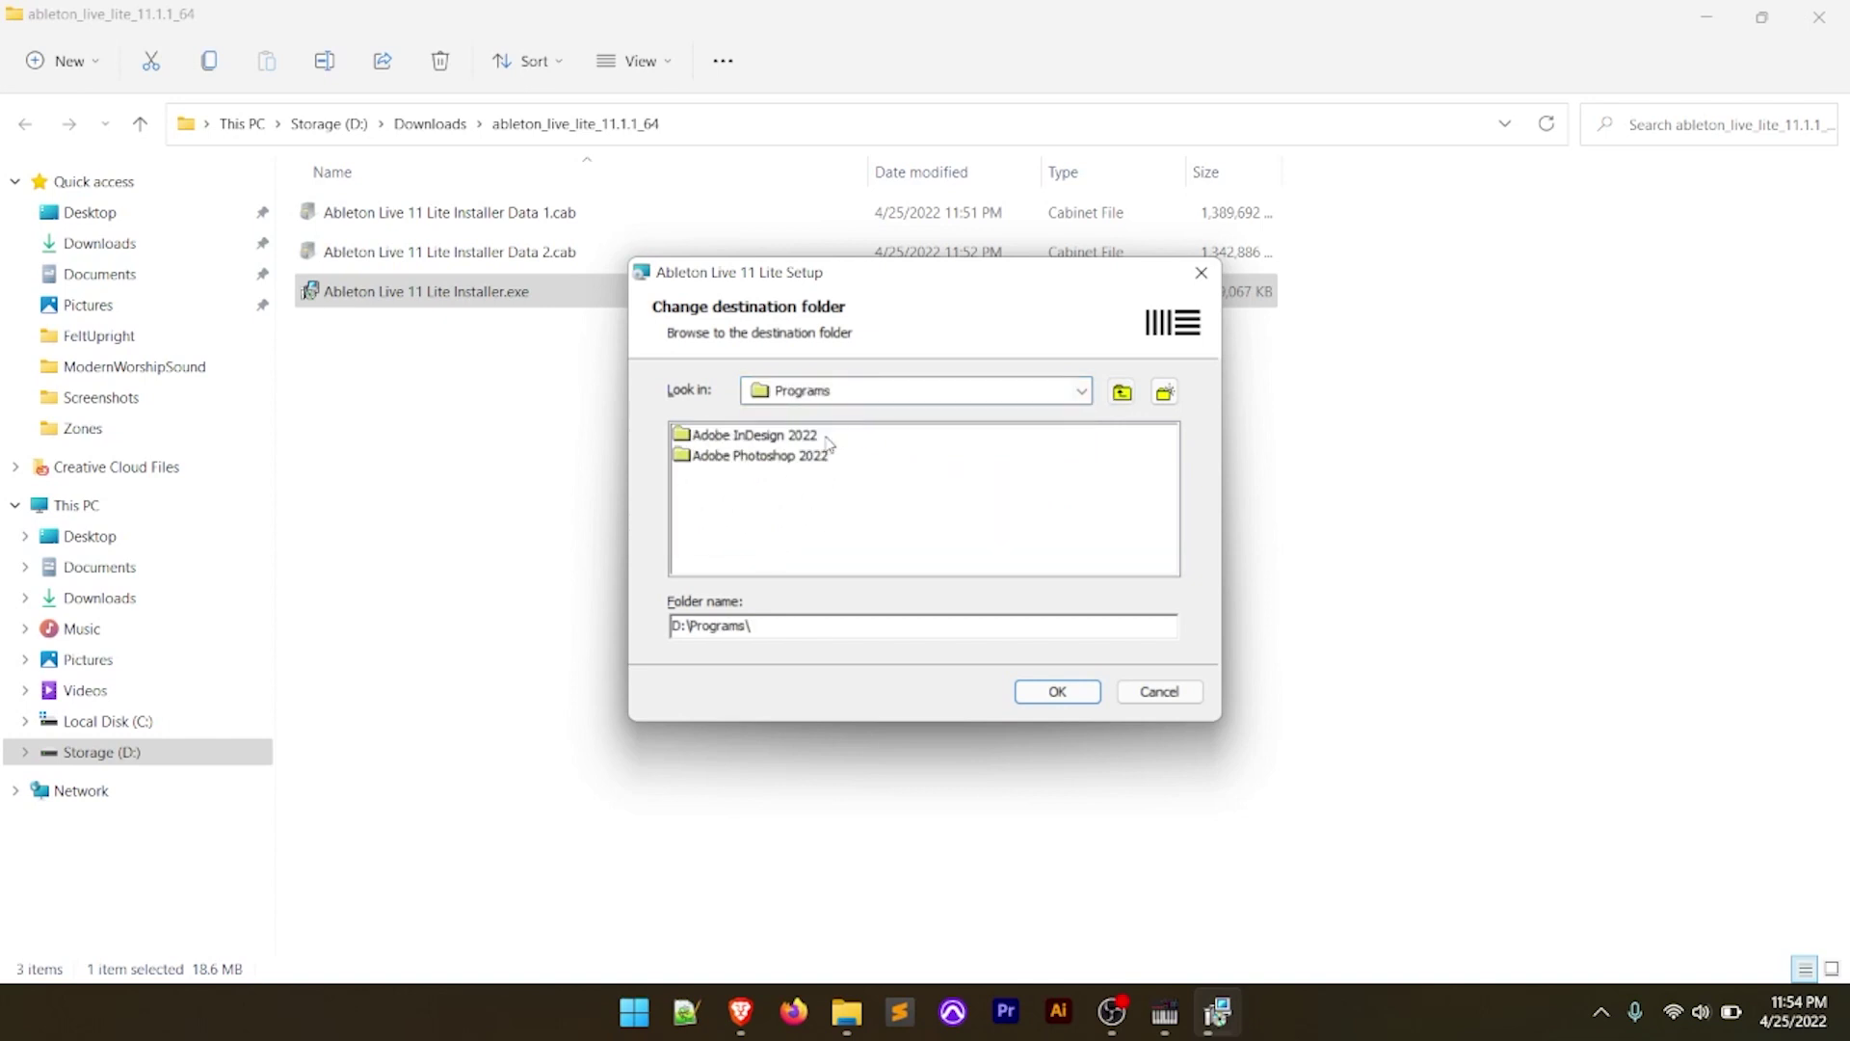
{"action": "key", "text": "ctrl+v"}
{"action": "left_click", "coordinate": [1060, 701]}
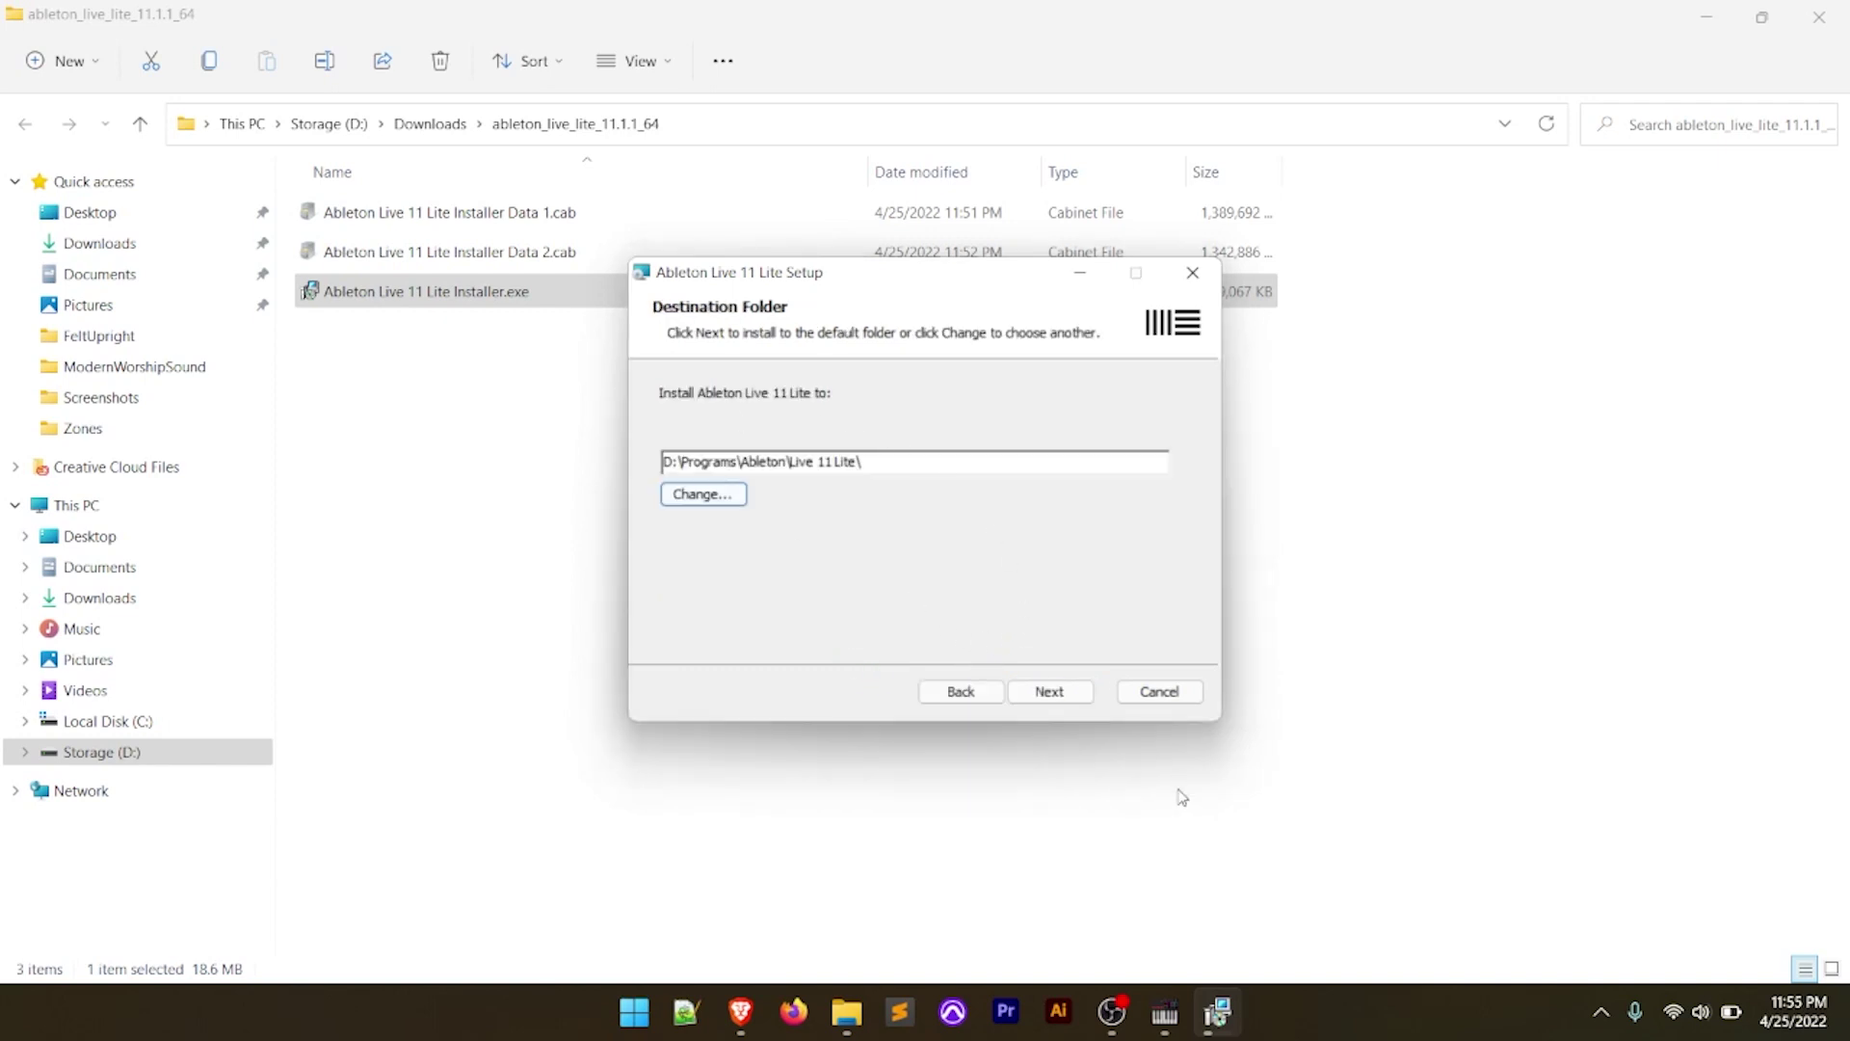
Install Ableton Live 11 Lite to the chosen folder, then finish and close the setup wizard.
{"action": "left_click", "coordinate": [1050, 690]}
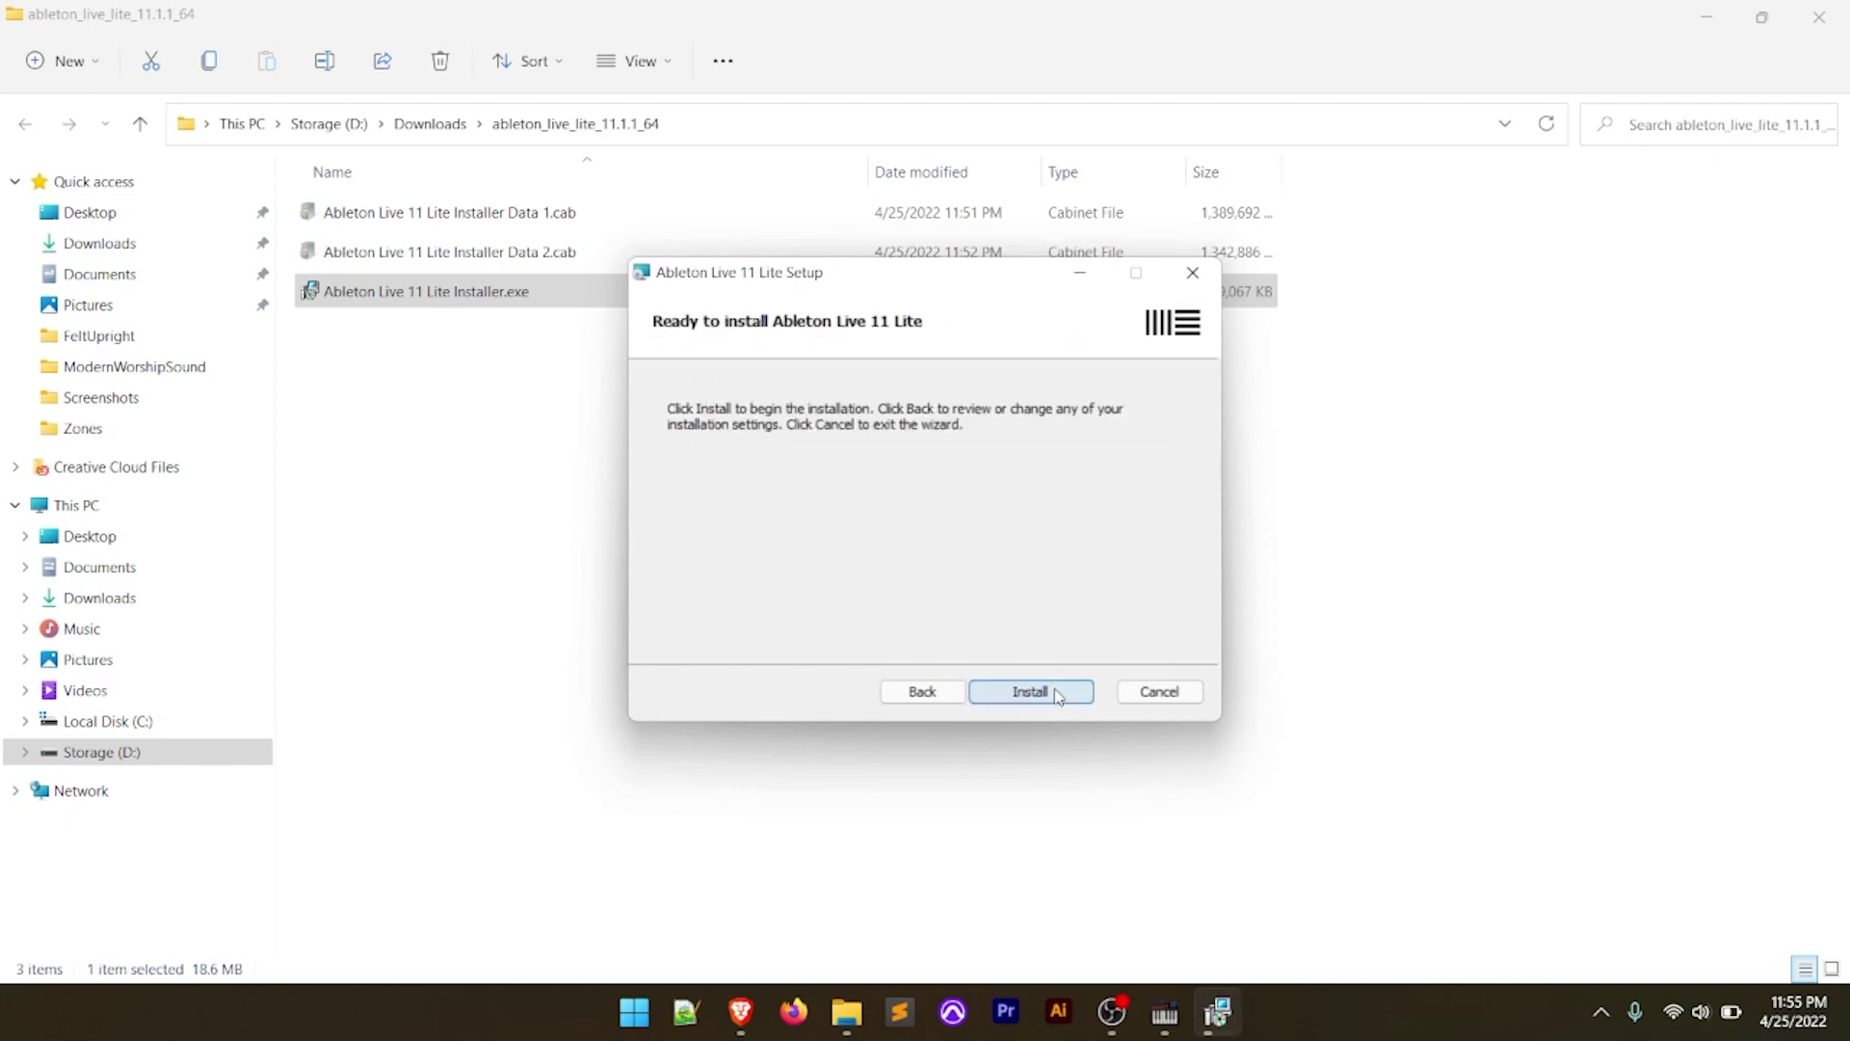
{"action": "left_click", "coordinate": [1058, 695]}
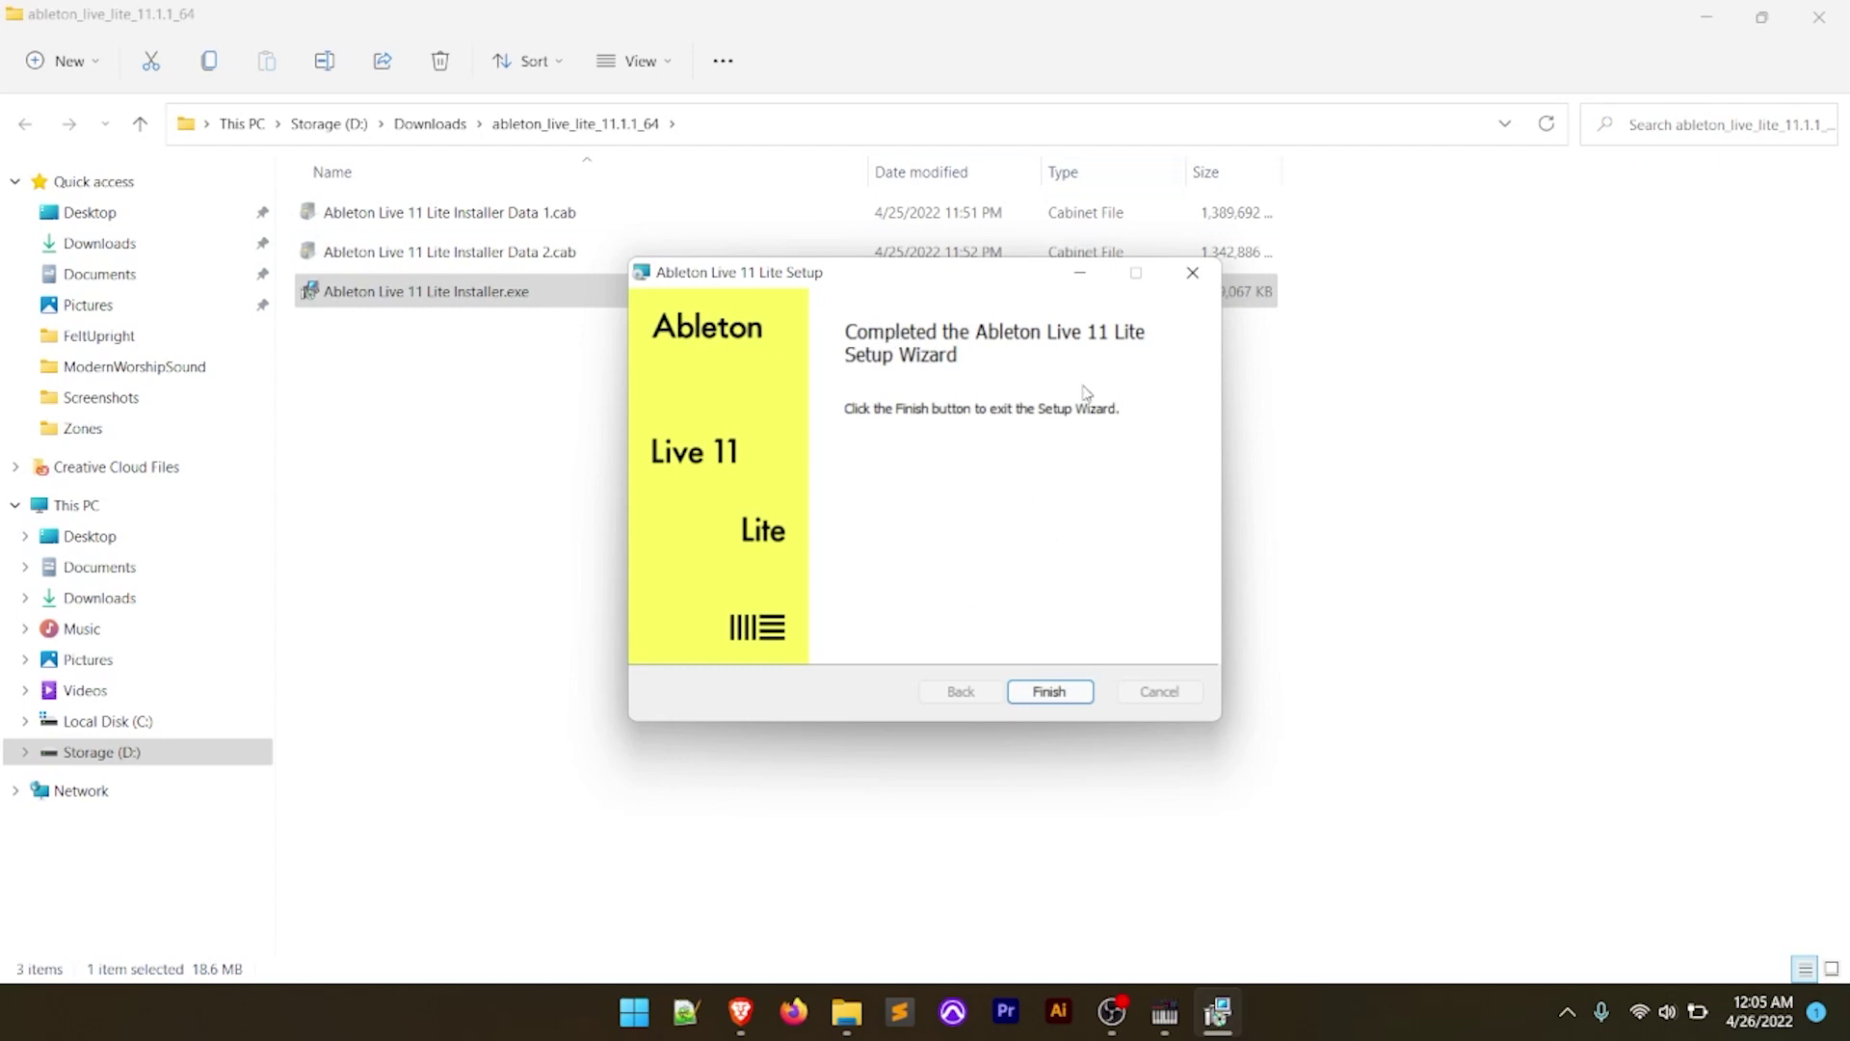
{"action": "left_click", "coordinate": [1050, 692]}
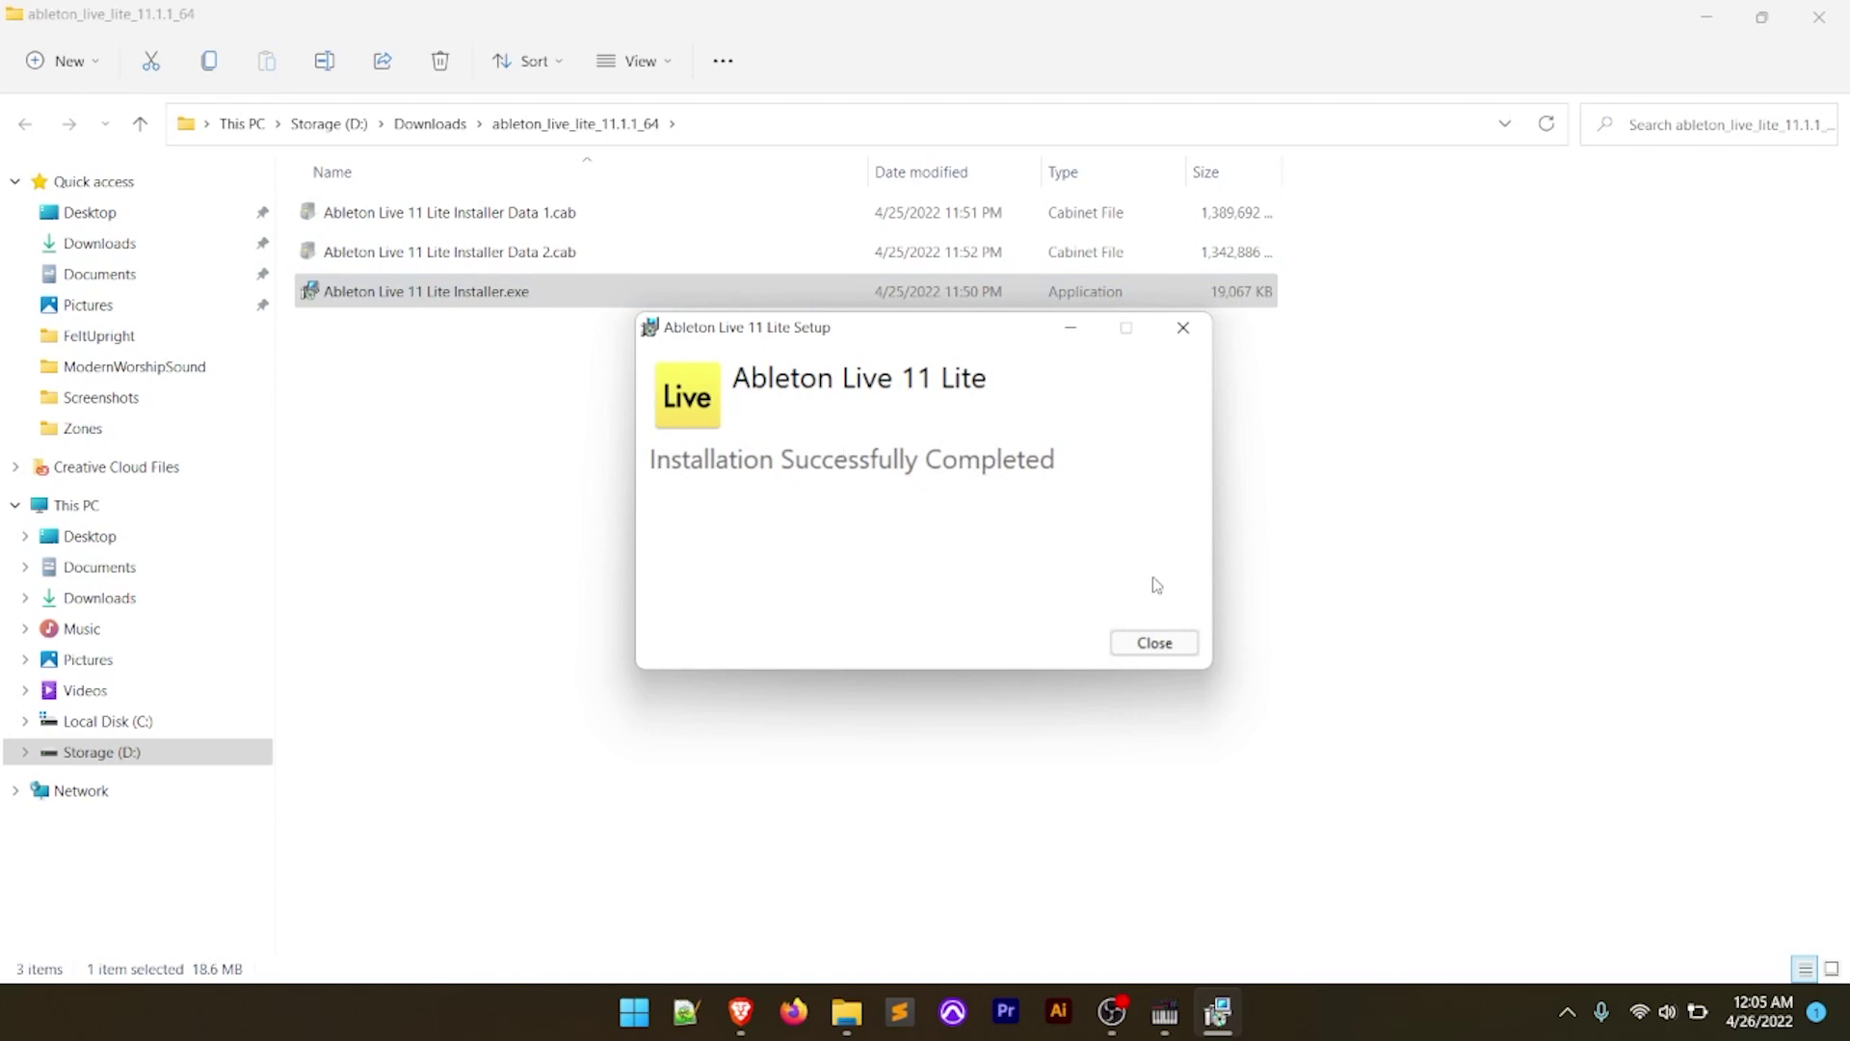
{"action": "left_click", "coordinate": [1160, 655]}
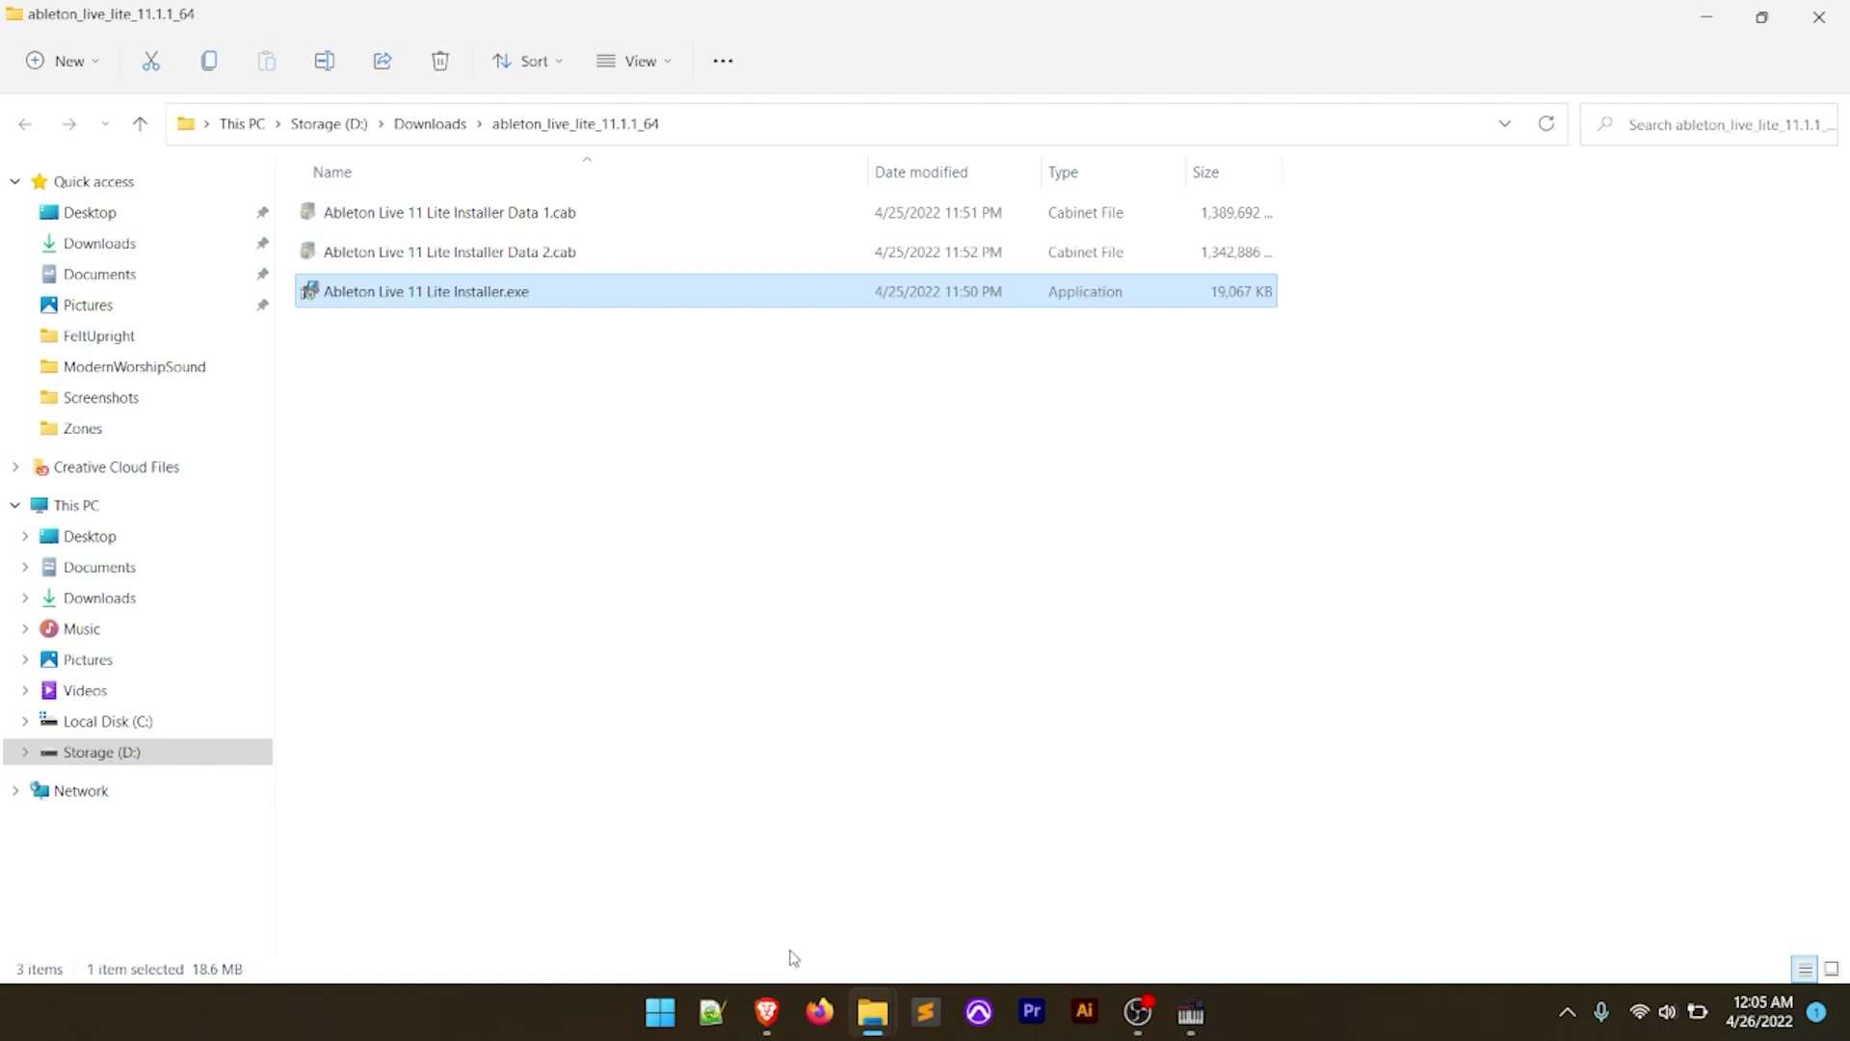
Switch to the browser and select the Ableton Live 10 Lite authorization code on the M-Audio account page.
{"action": "mouse_move", "coordinate": [768, 1026]}
{"action": "left_click", "coordinate": [768, 1014]}
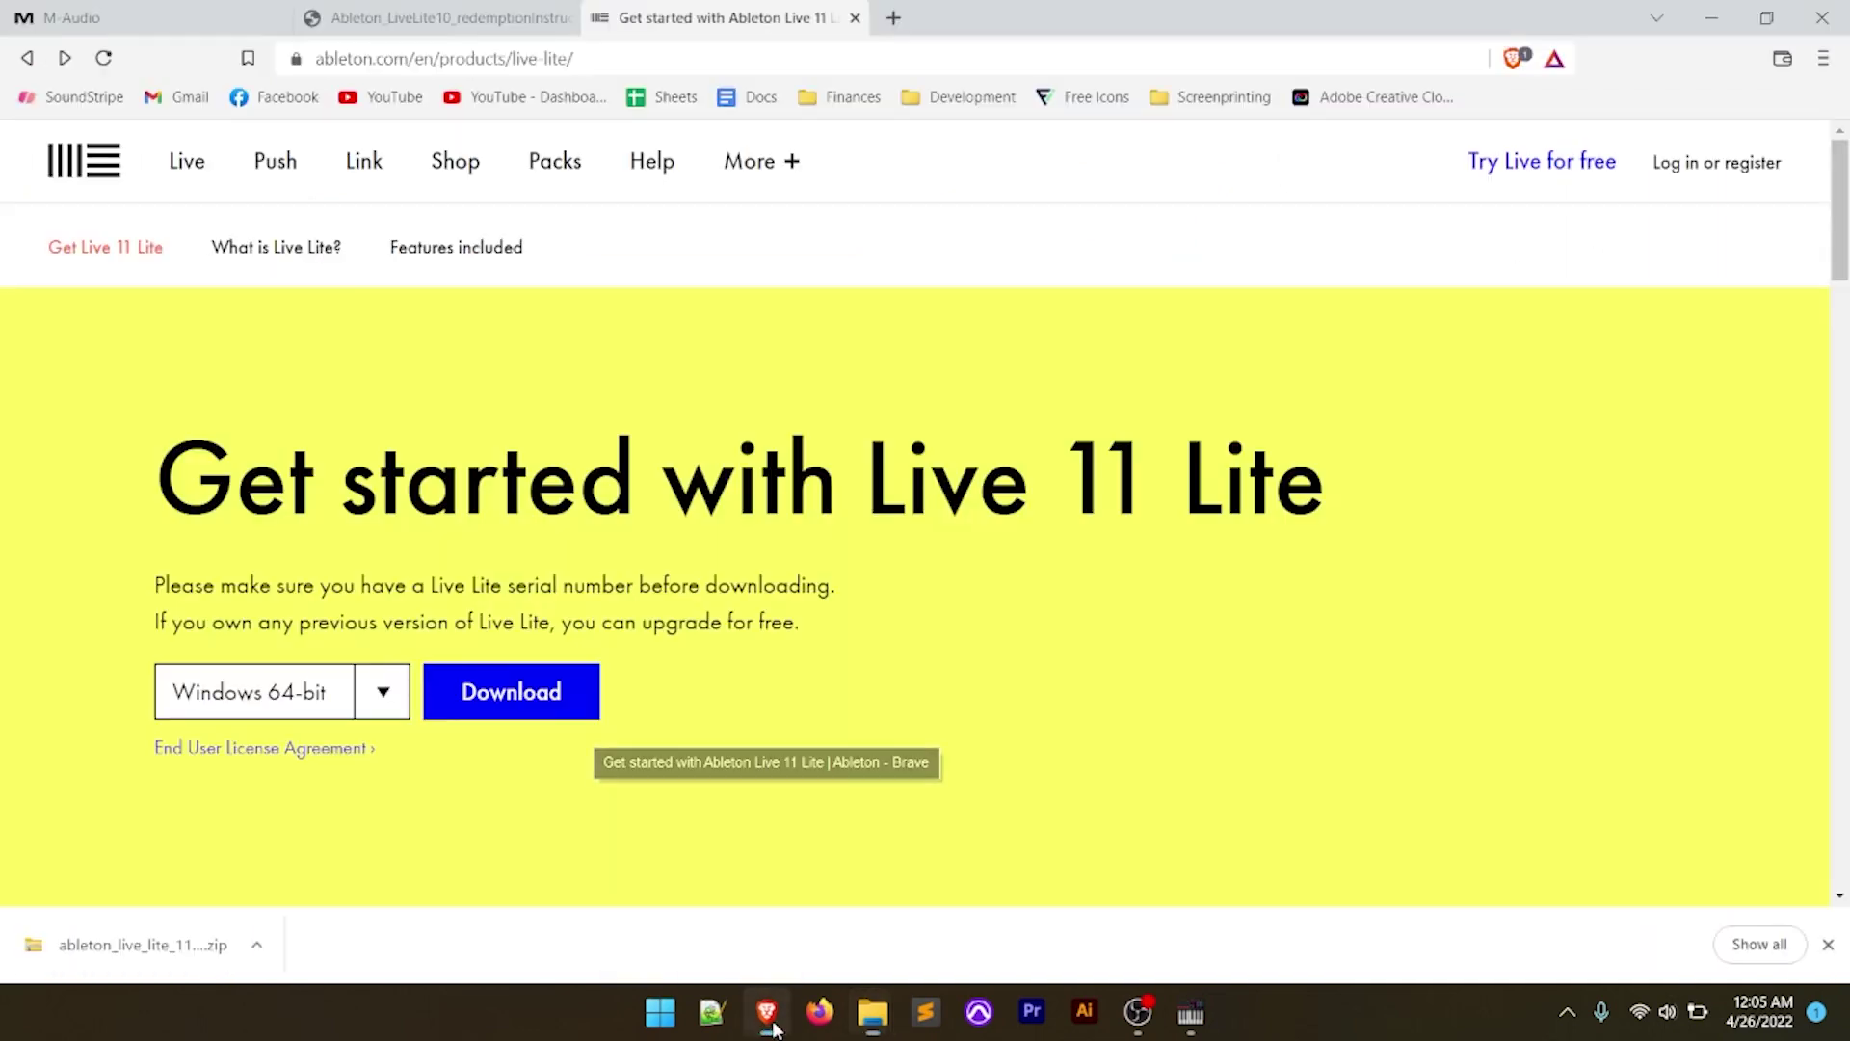
{"action": "left_click", "coordinate": [65, 10]}
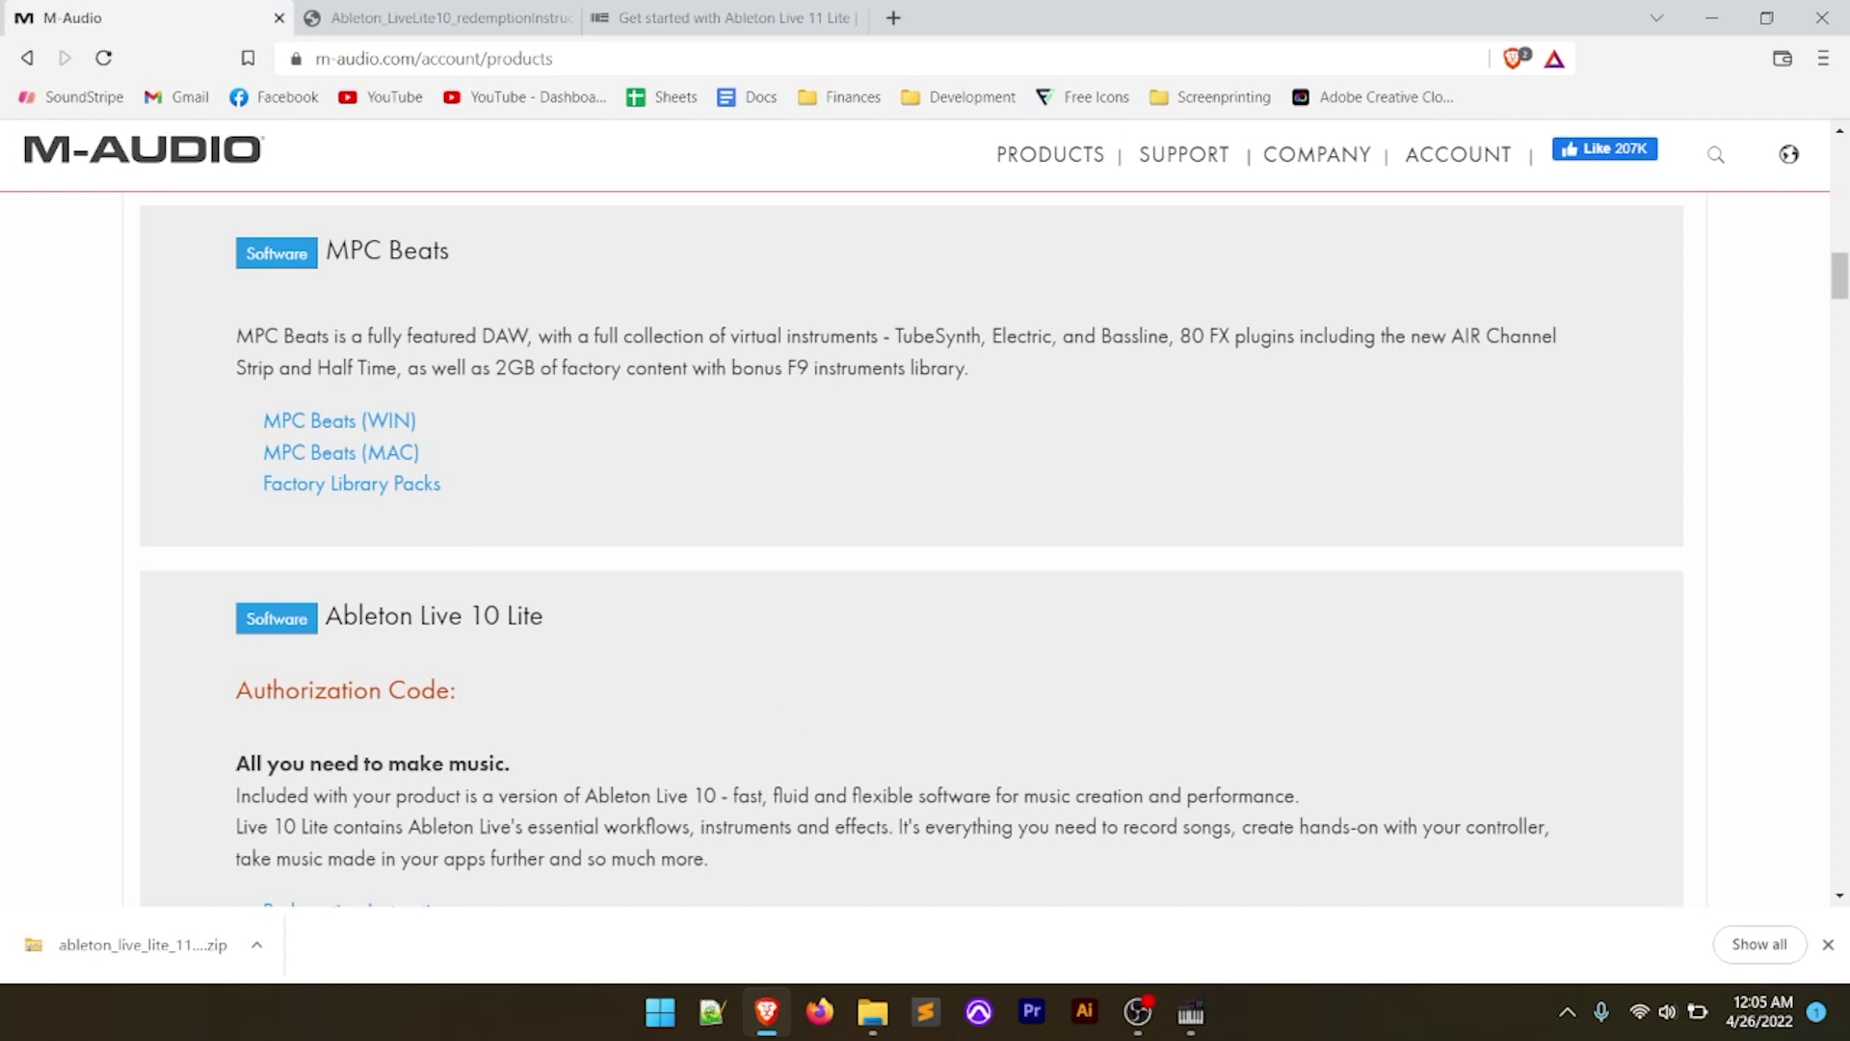
{"action": "left_click", "coordinate": [530, 714]}
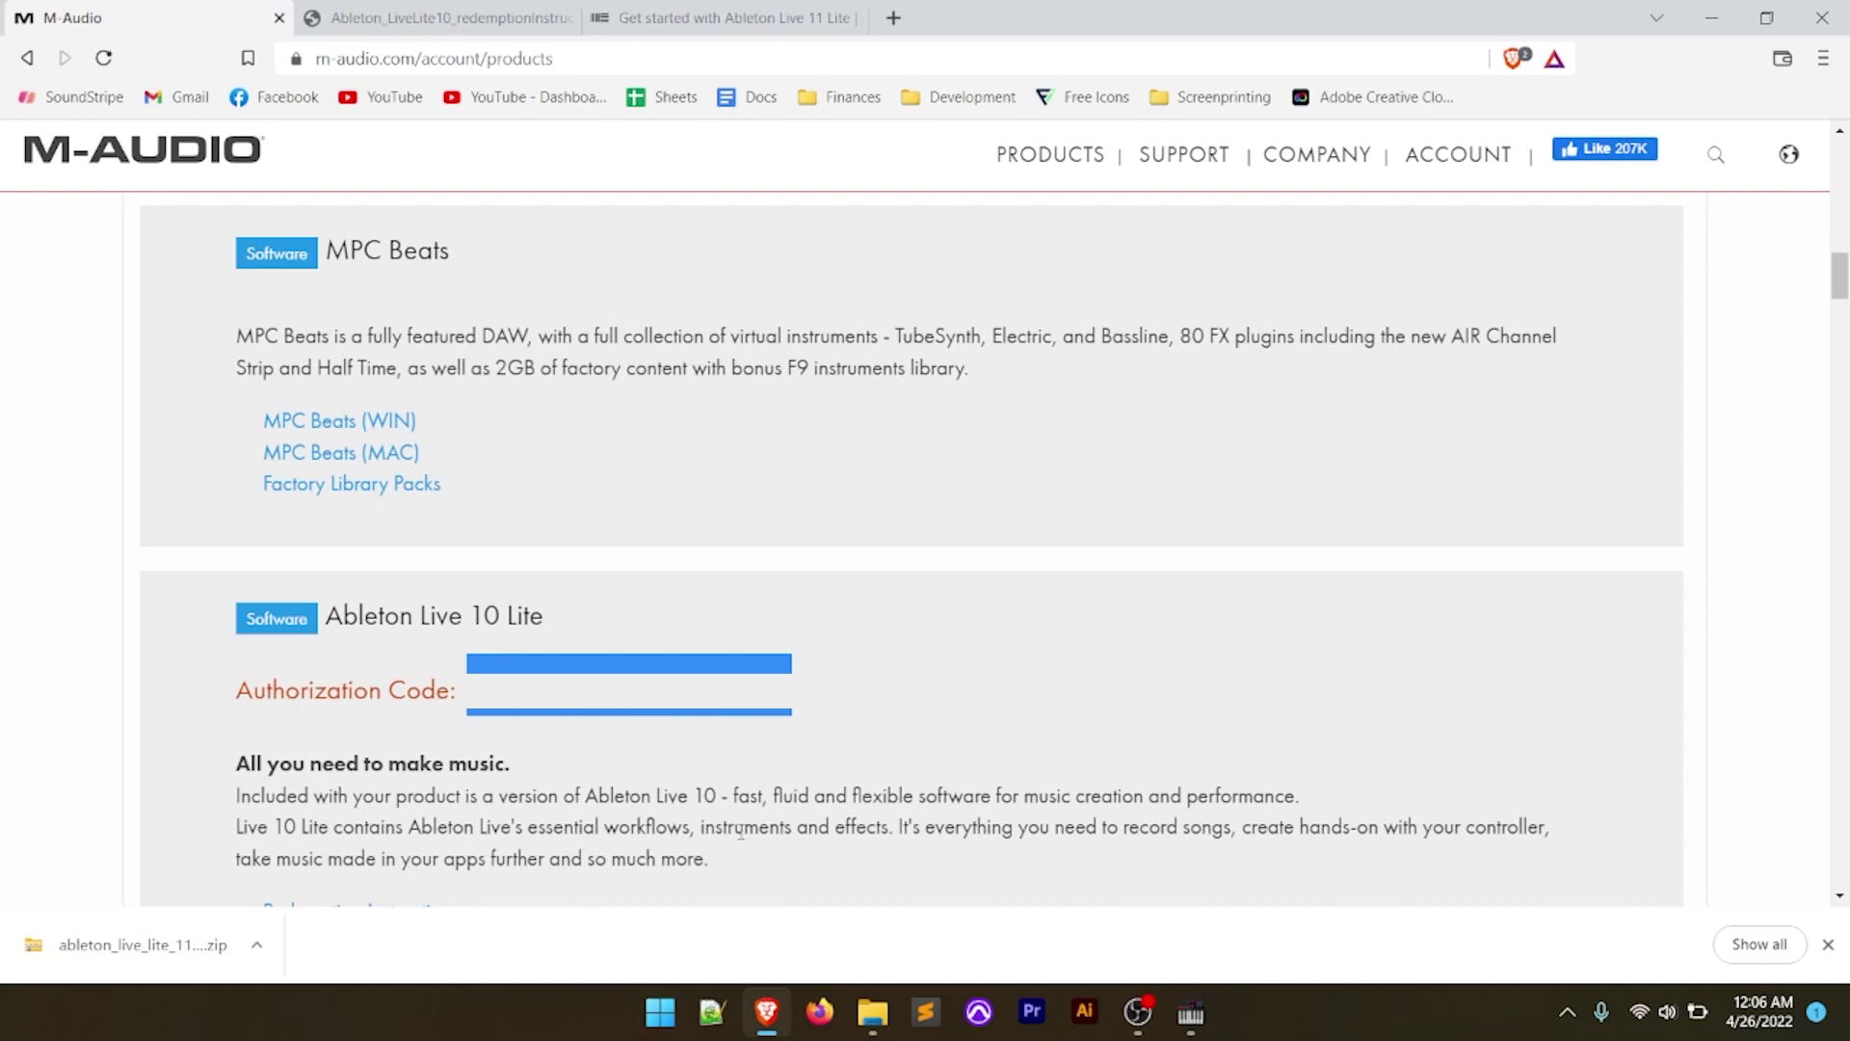
Search Windows for "ab" and launch Ableton Live 11 Lite.
{"action": "left_click", "coordinate": [663, 1013]}
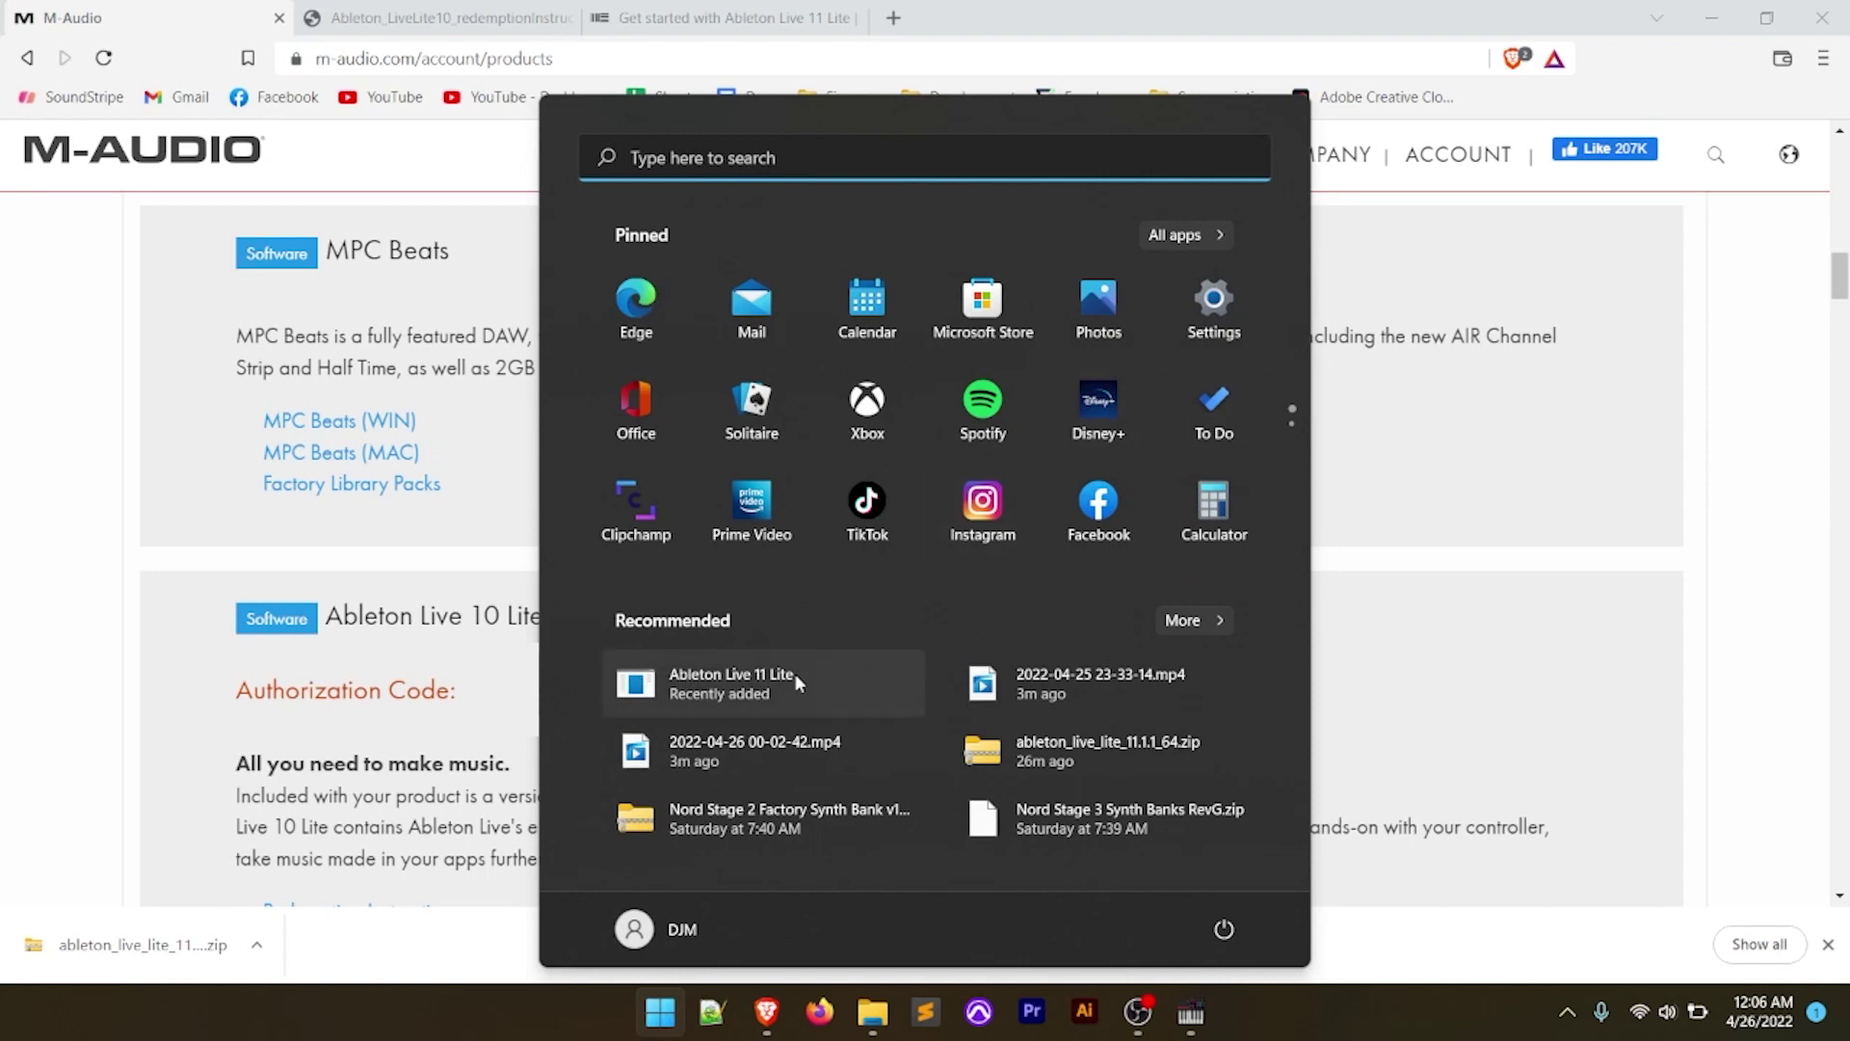
{"action": "left_click", "coordinate": [745, 155]}
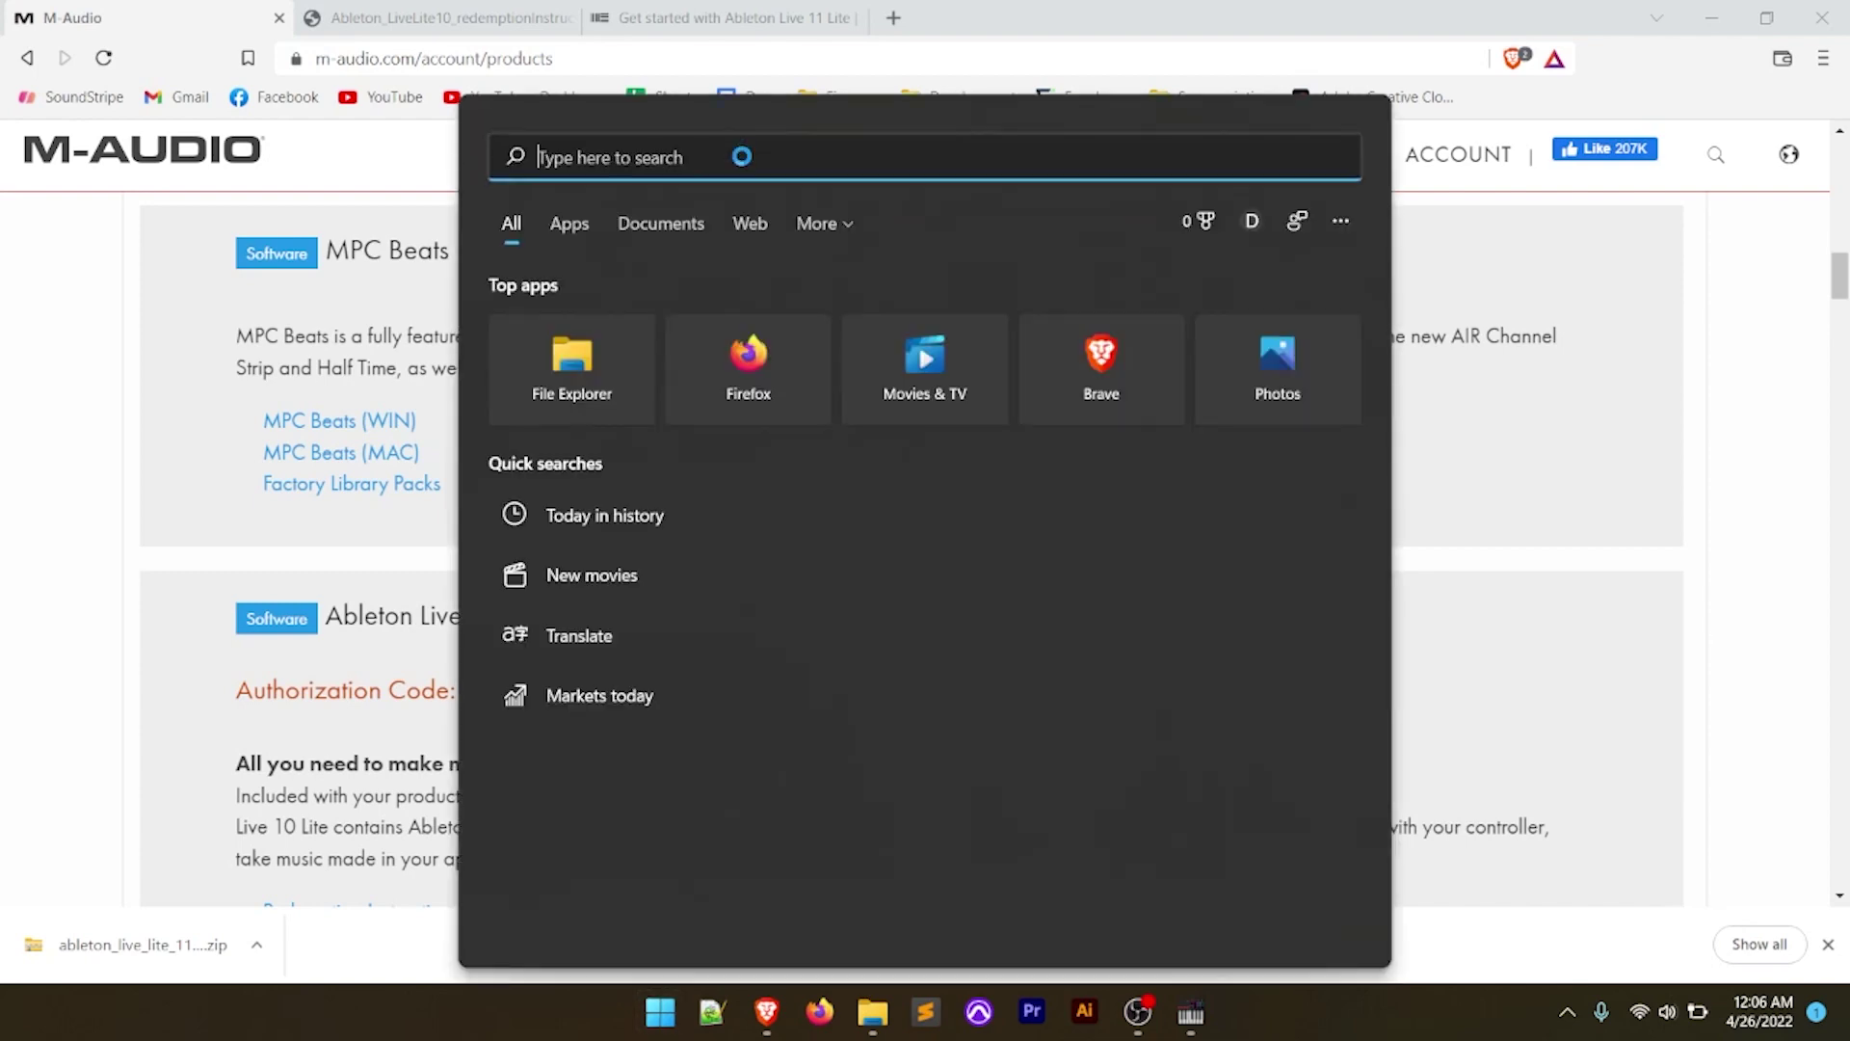
{"action": "type", "text": "ab"}
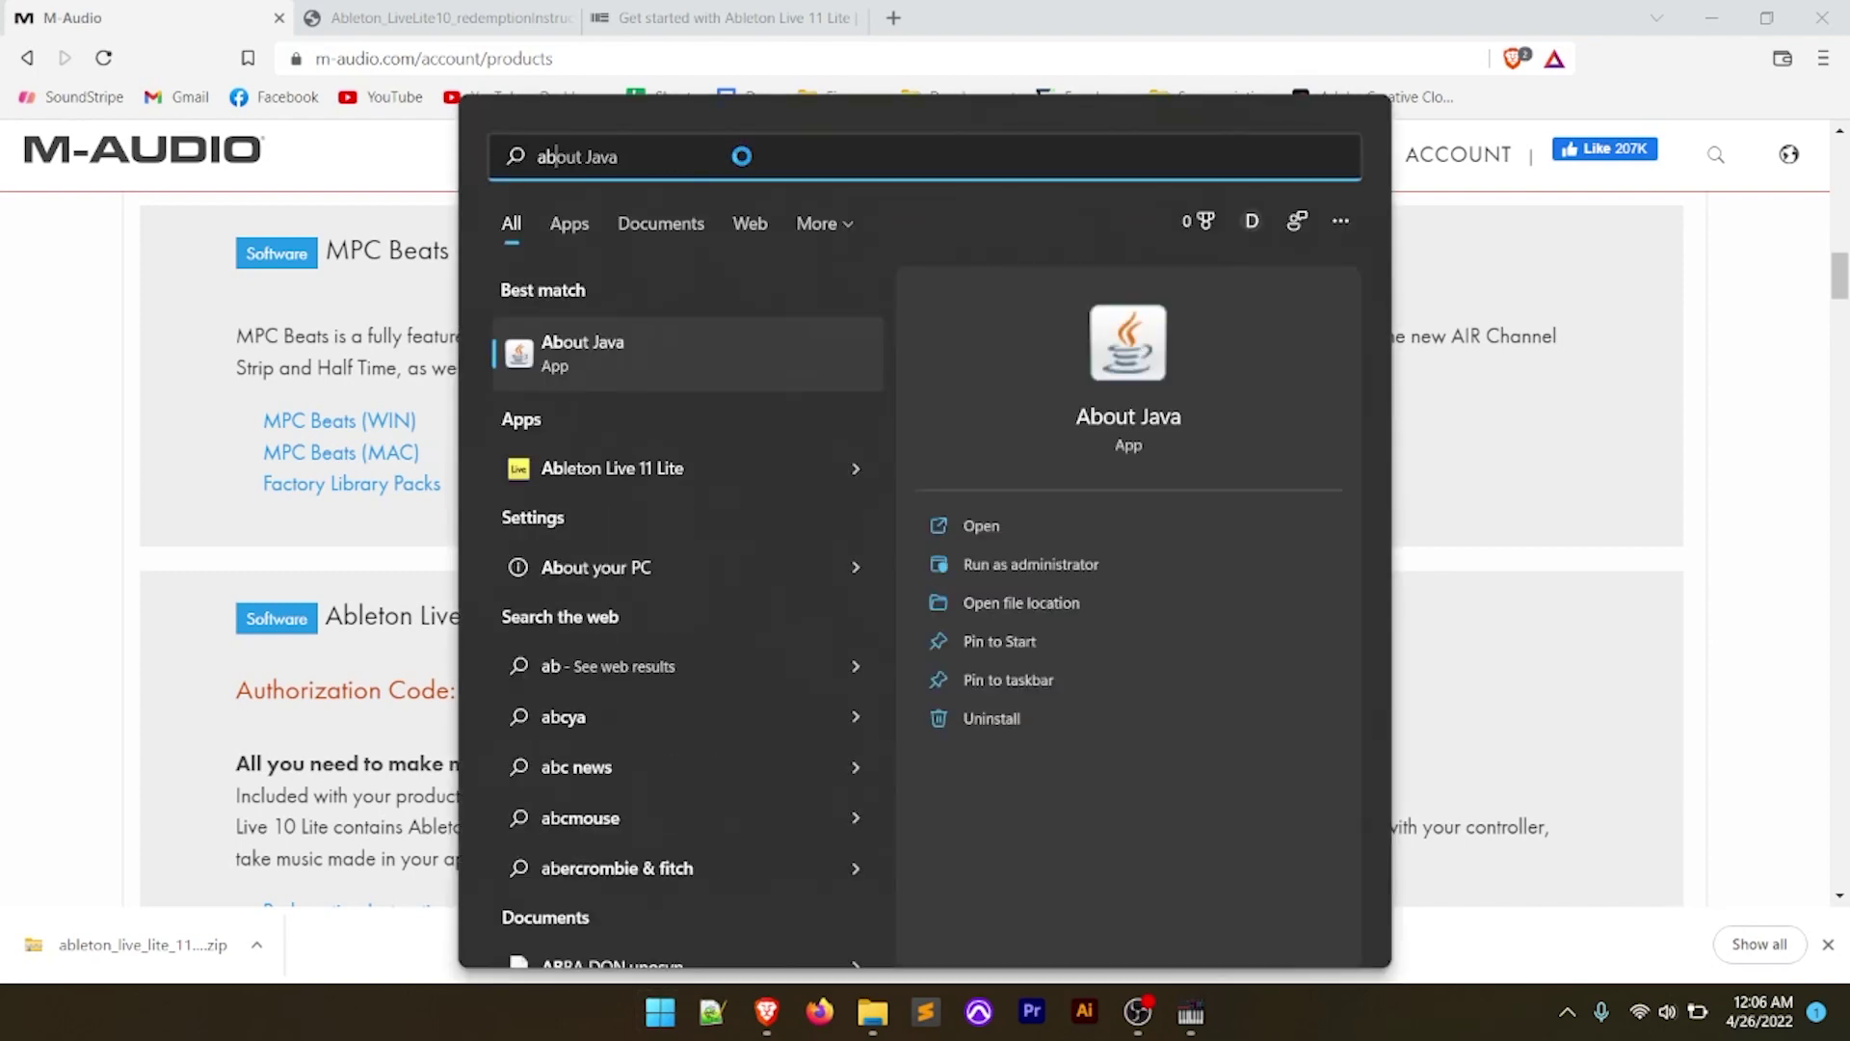
{"action": "left_click", "coordinate": [700, 473]}
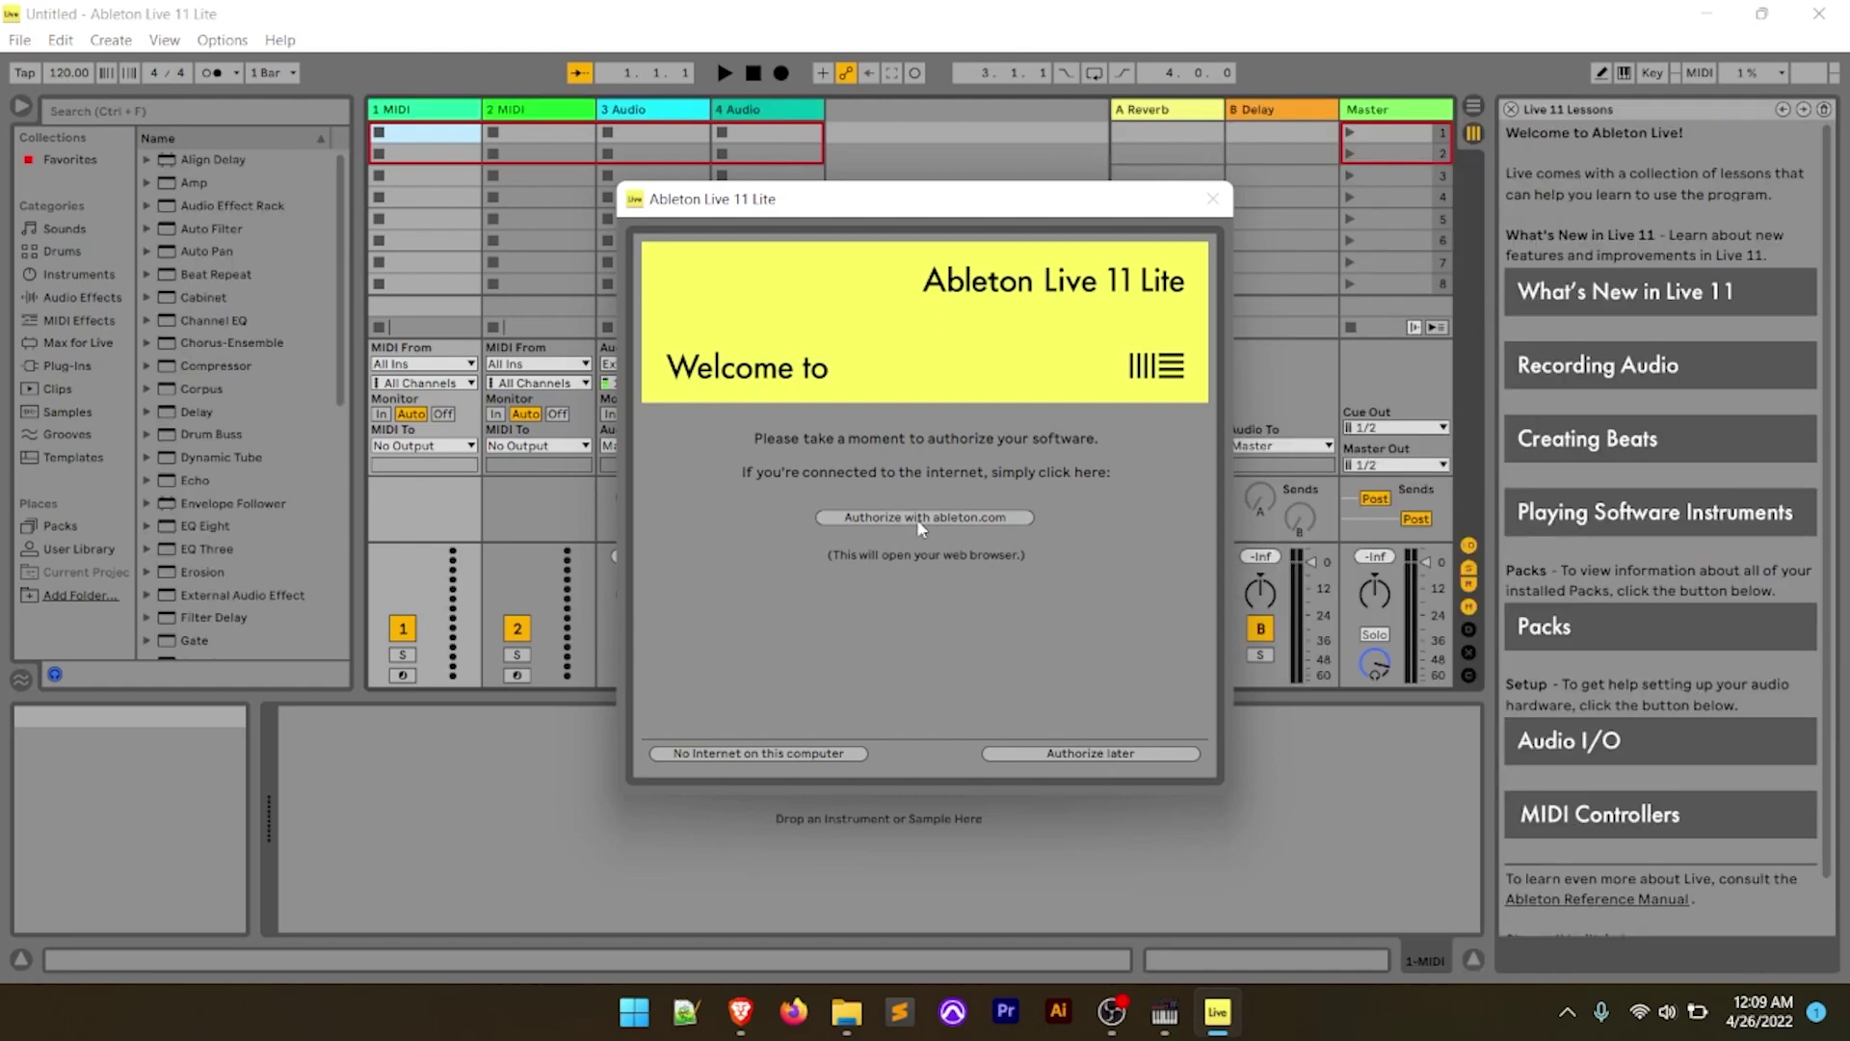
Start authorization with ableton.com from the welcome dialog and review the login and registration forms in the browser.
{"action": "left_click", "coordinate": [916, 518]}
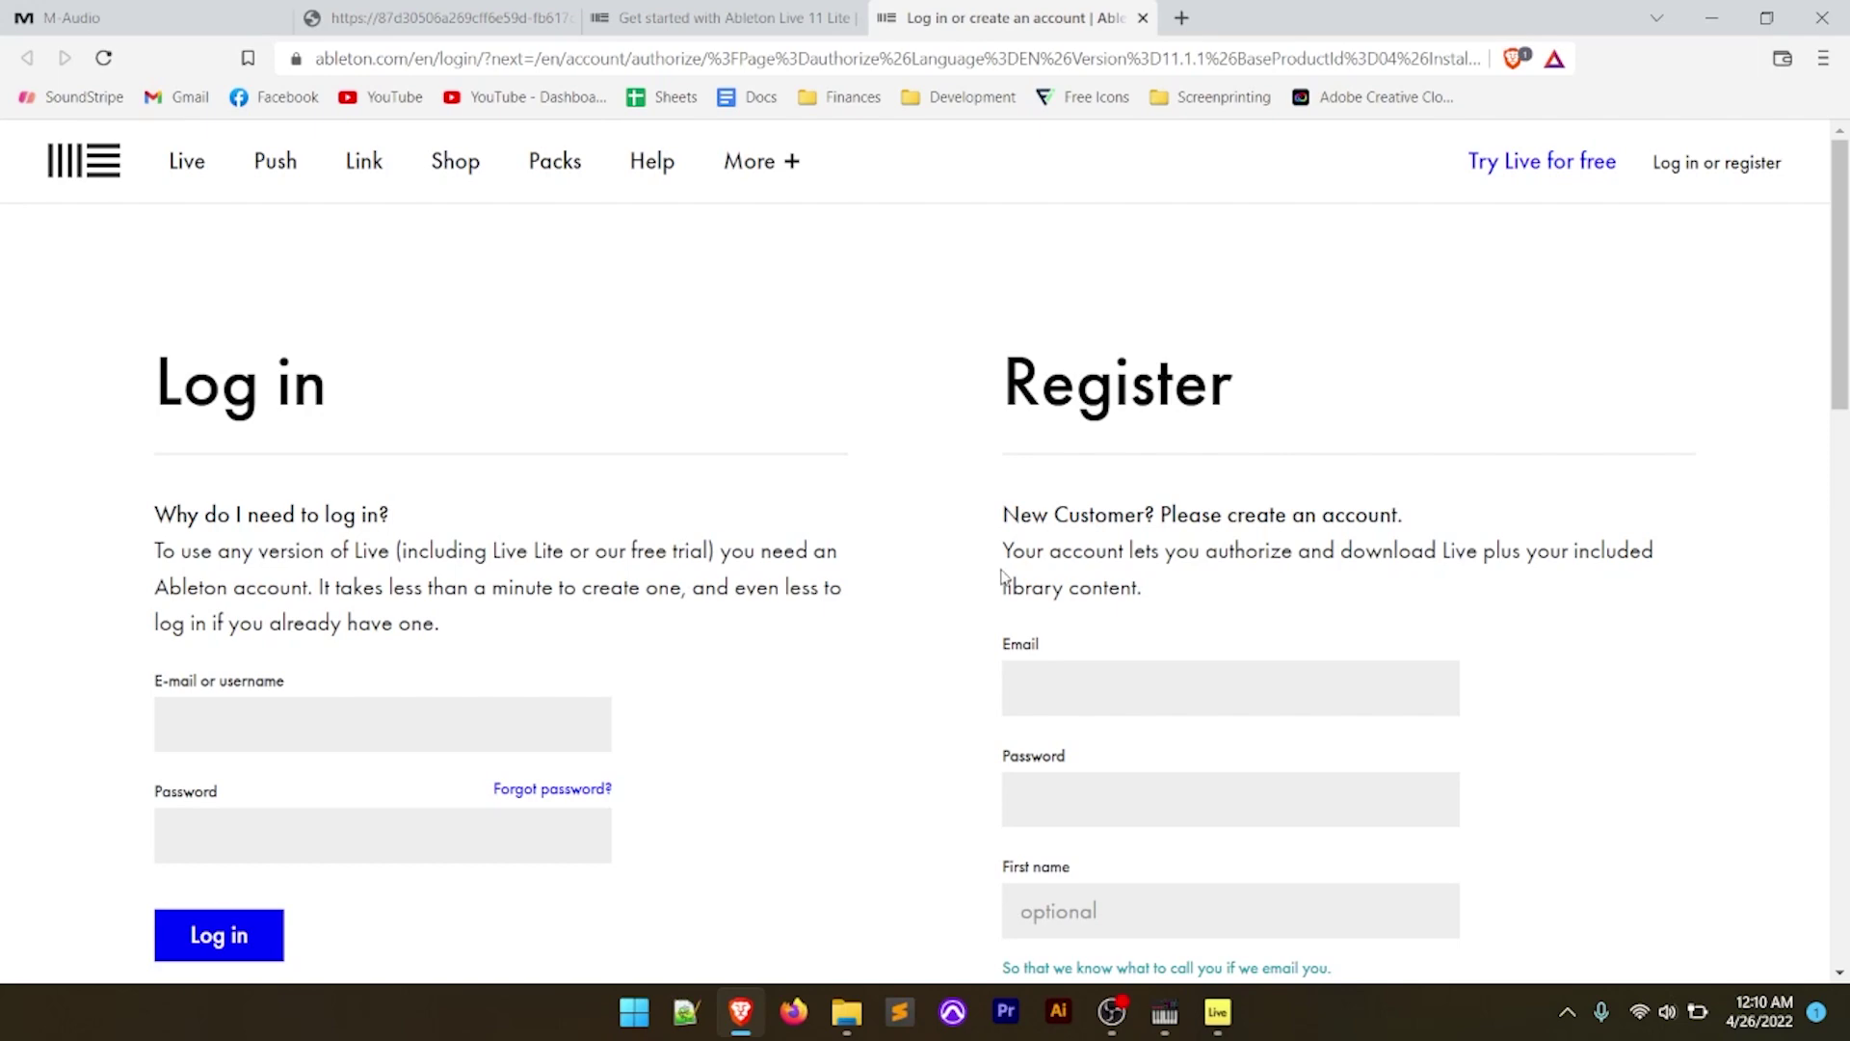
{"action": "scroll", "coordinate": [1058, 735], "scroll_direction": "down", "scroll_amount": 4}
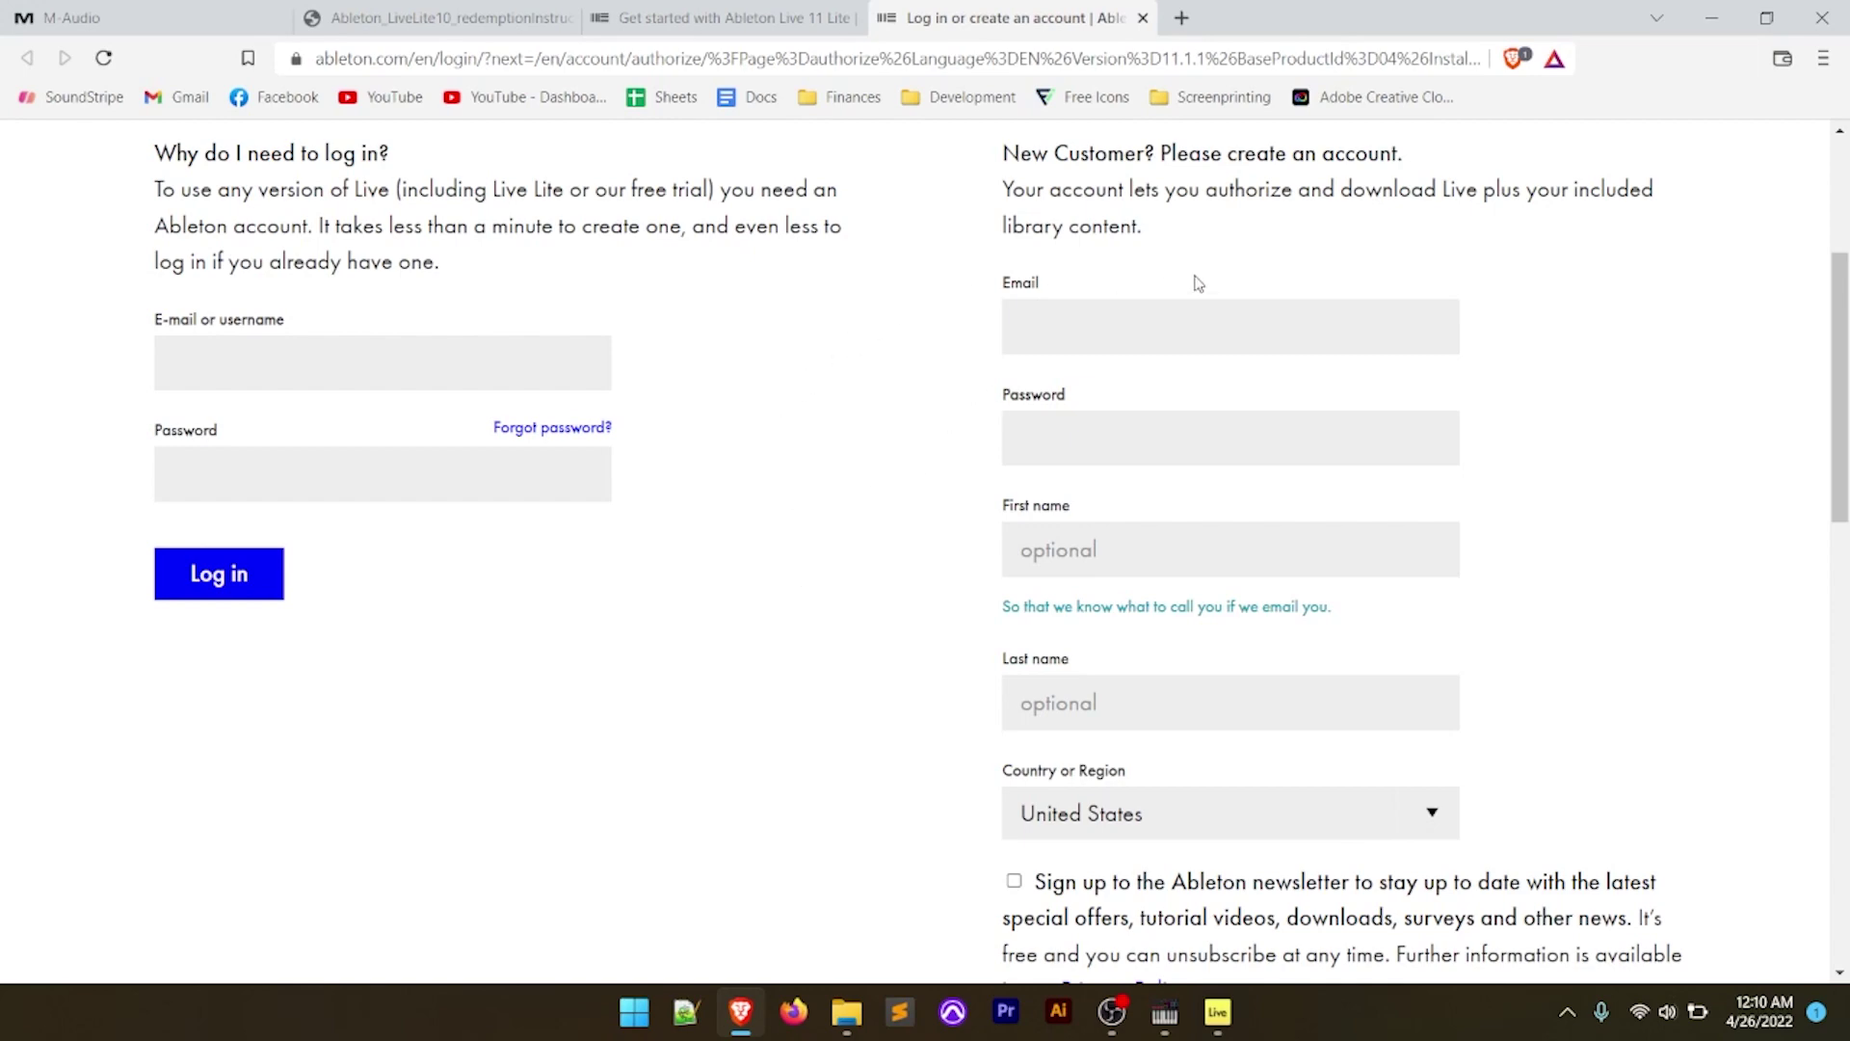
{"action": "scroll", "coordinate": [942, 504], "scroll_direction": "up", "scroll_amount": 4}
{"action": "scroll", "coordinate": [343, 545], "scroll_direction": "down", "scroll_amount": 4}
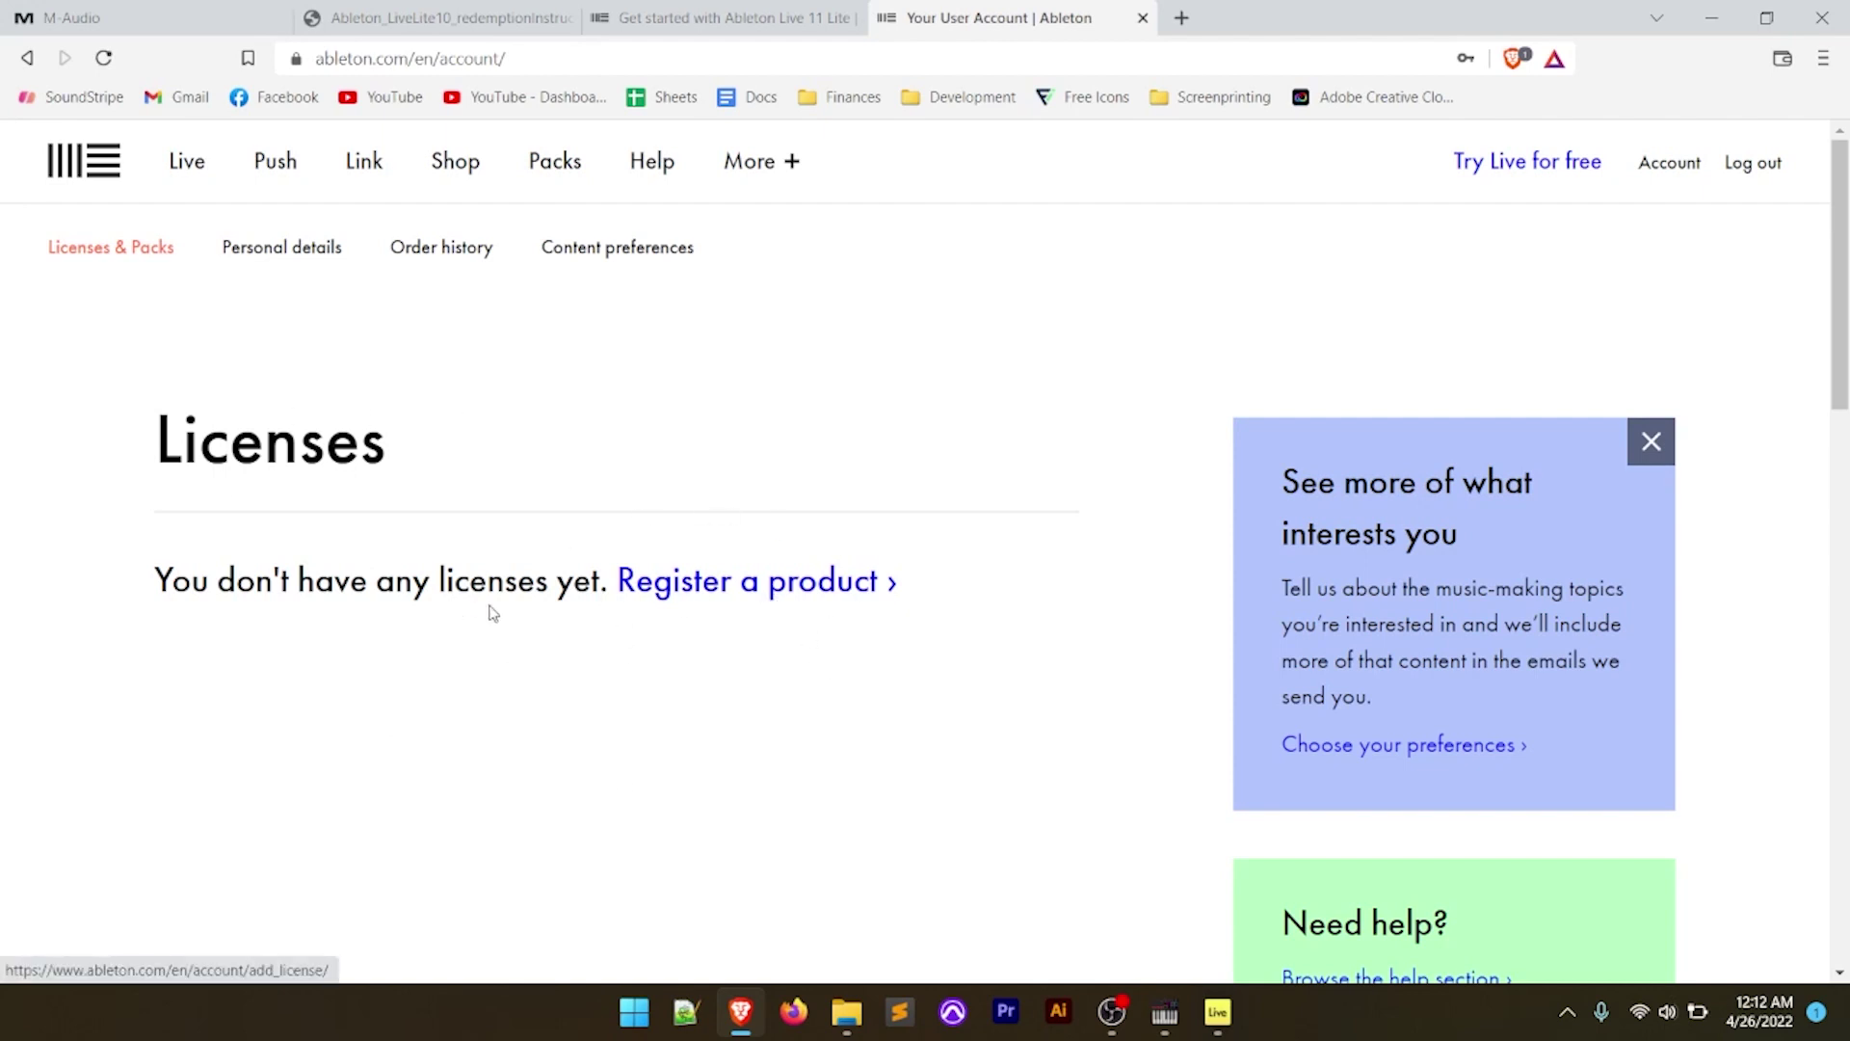
Open the product registration page in the Ableton account and get the Ableton Live 10 Lite authorization code from the M-Audio page.
{"action": "left_click", "coordinate": [744, 583]}
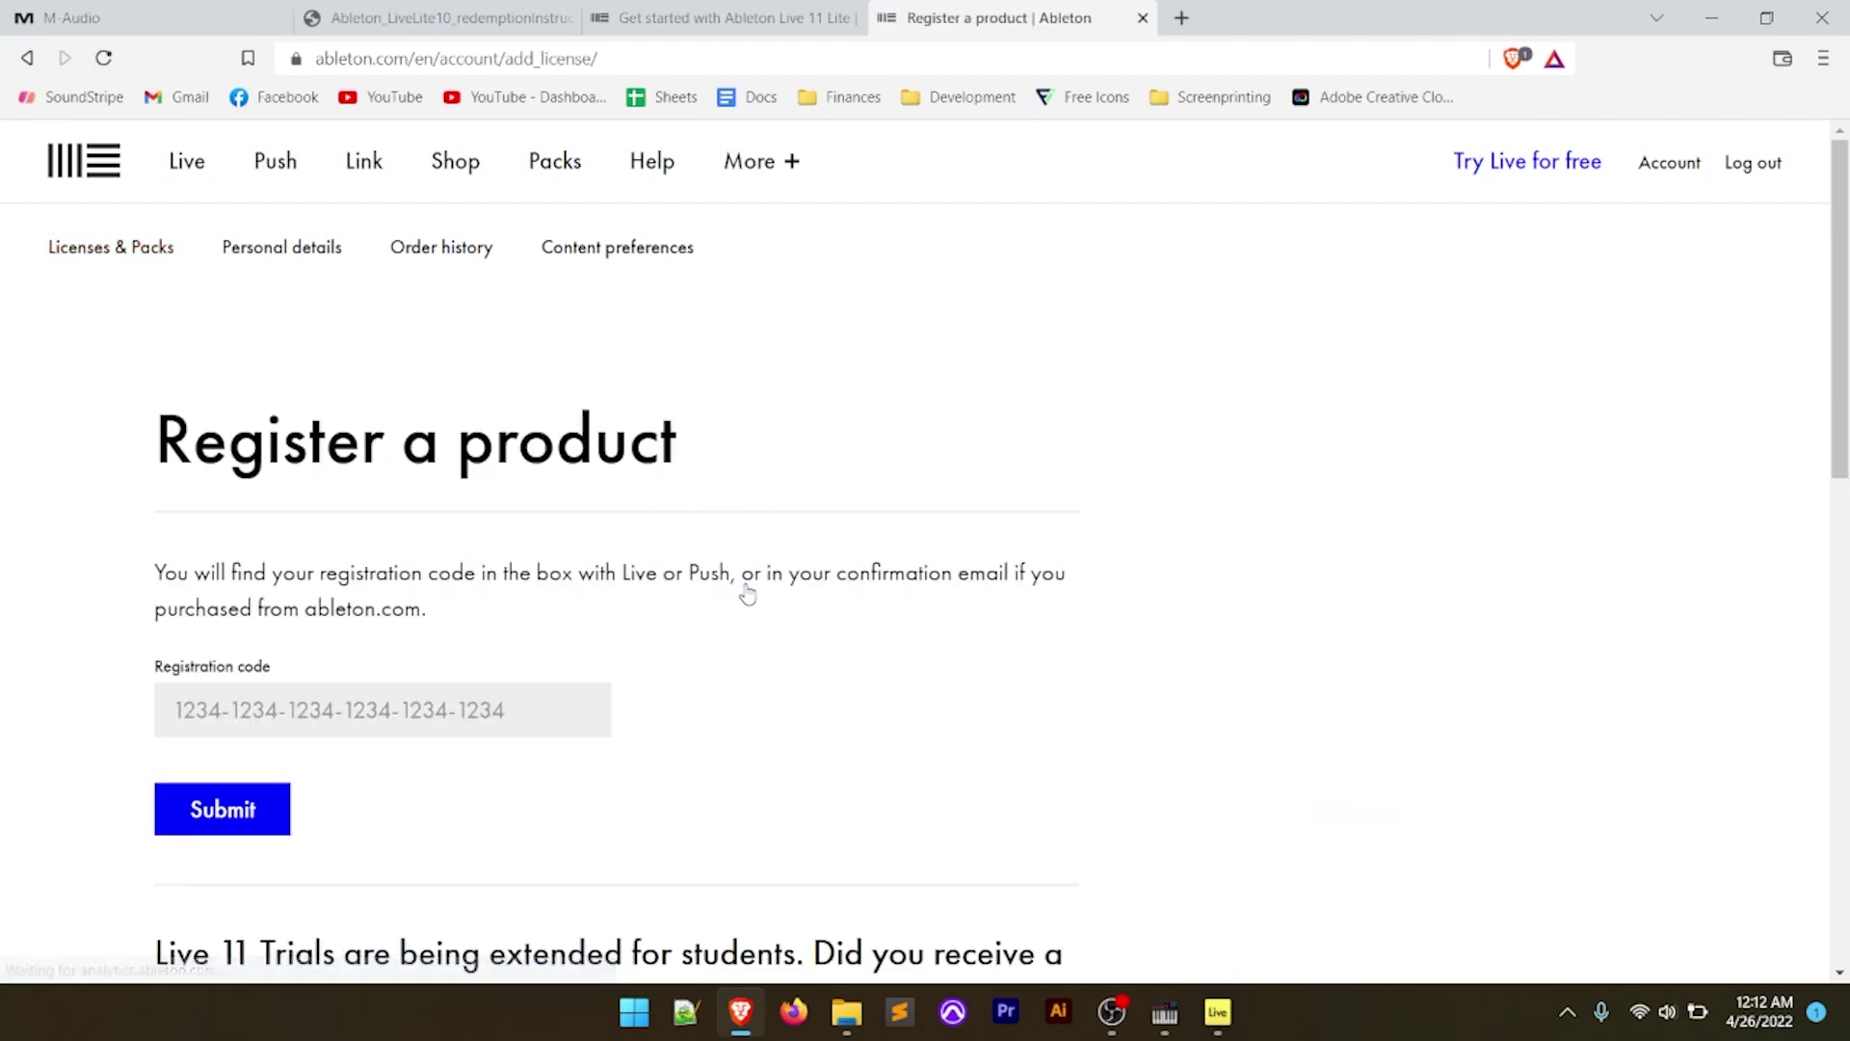
{"action": "scroll", "coordinate": [786, 645], "scroll_direction": "down", "scroll_amount": 2}
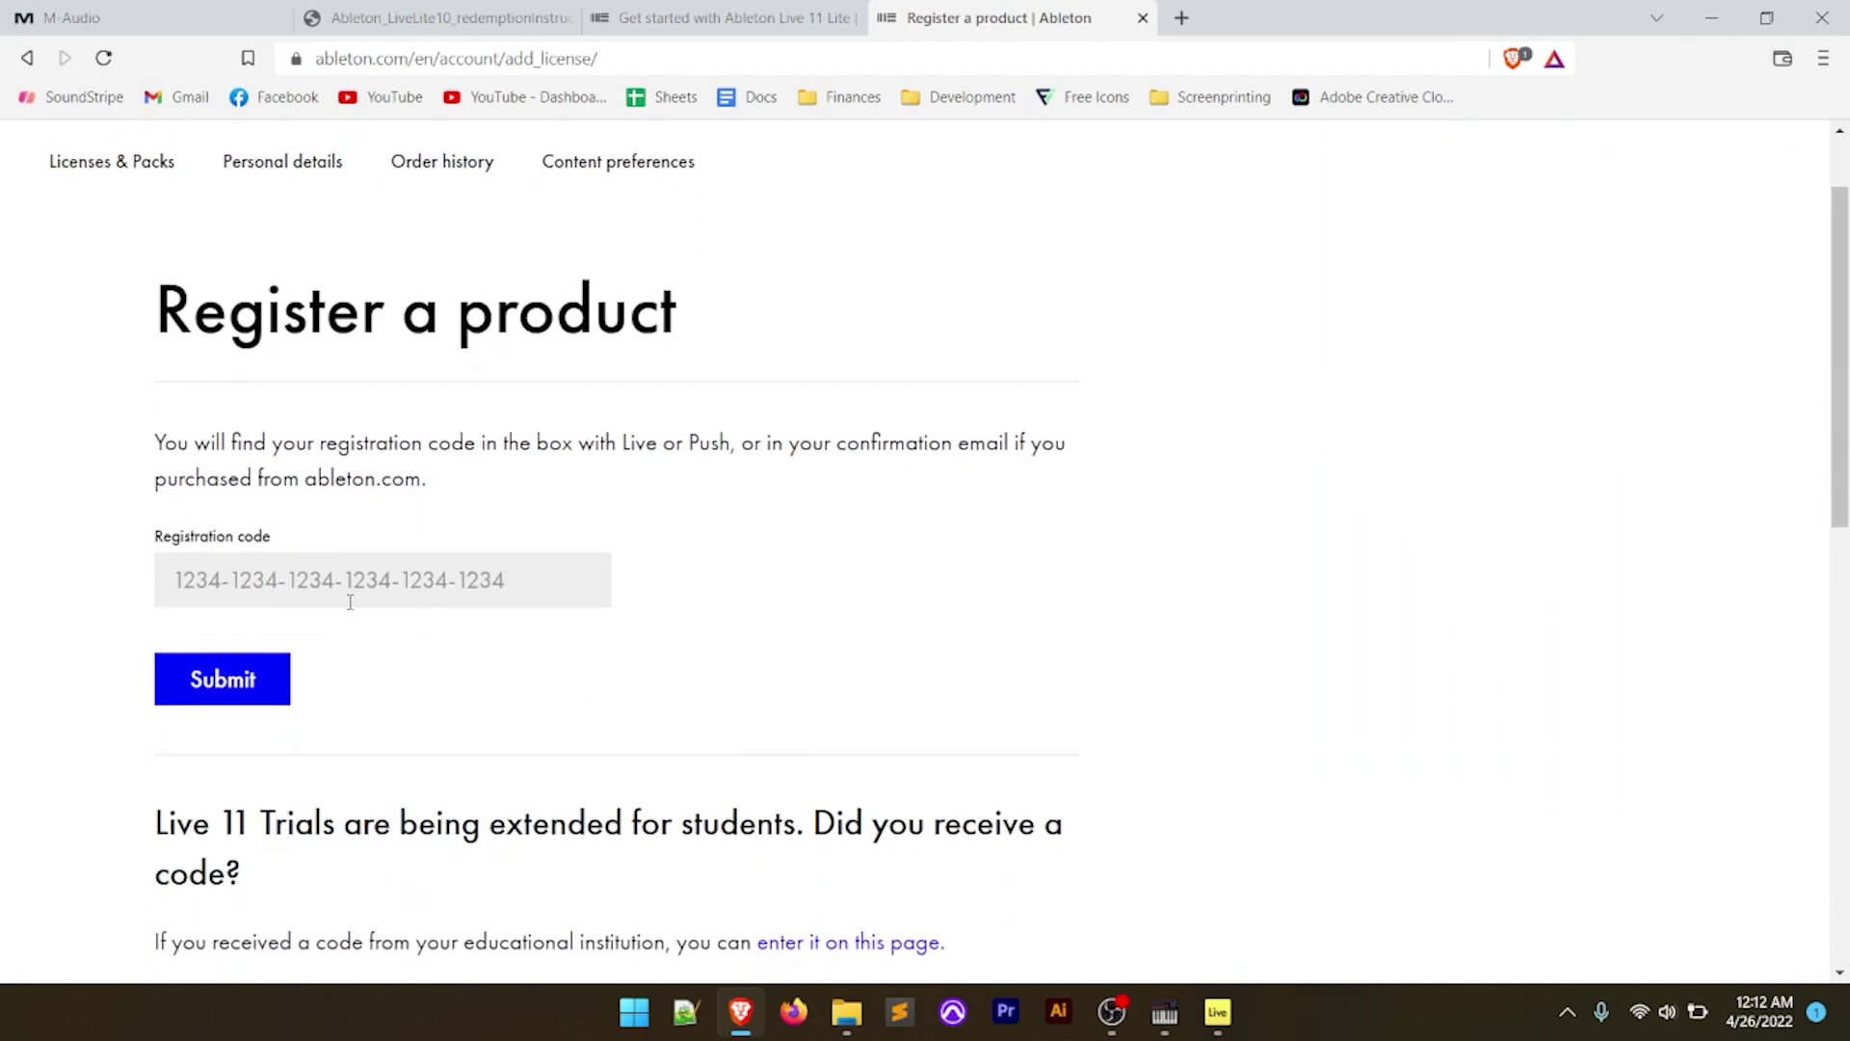
{"action": "scroll", "coordinate": [634, 655], "scroll_direction": "up", "scroll_amount": 1}
{"action": "left_click", "coordinate": [72, 17]}
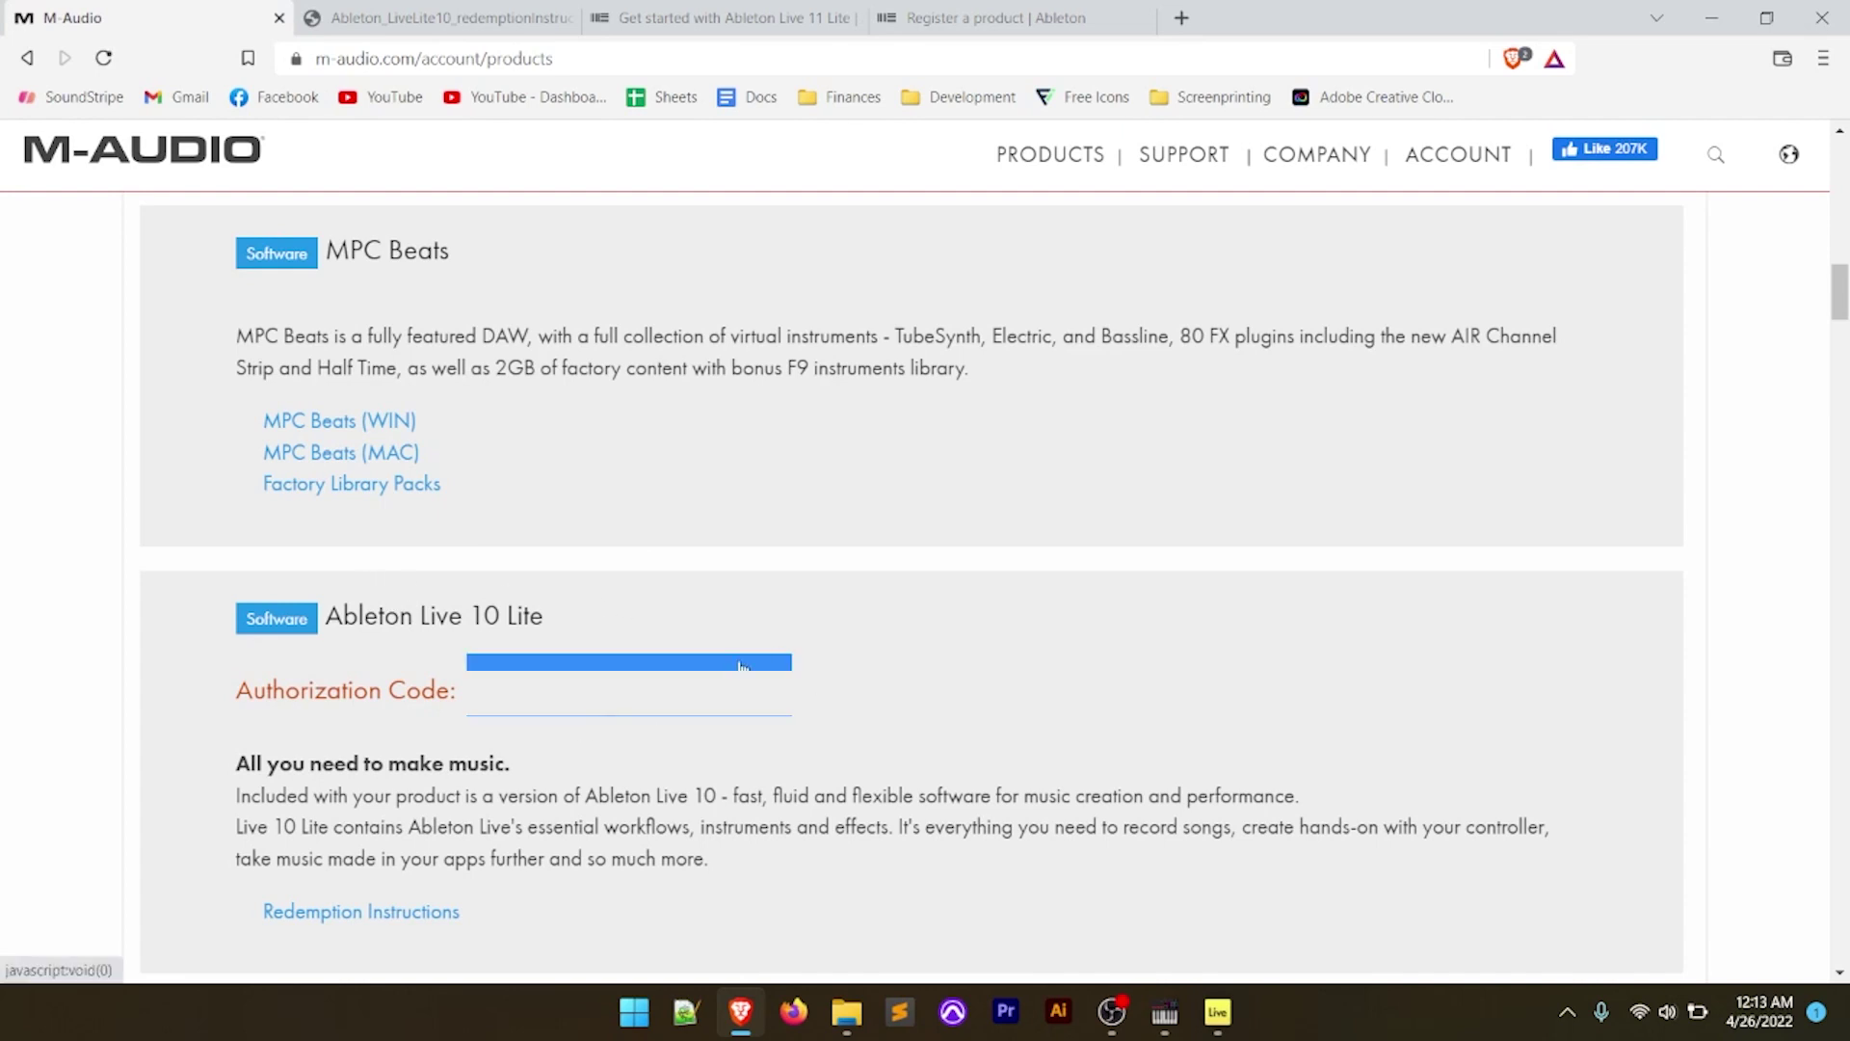
Paste the authorization code into the Registration code field on the Register a product page and submit it.
{"action": "left_click", "coordinate": [951, 21]}
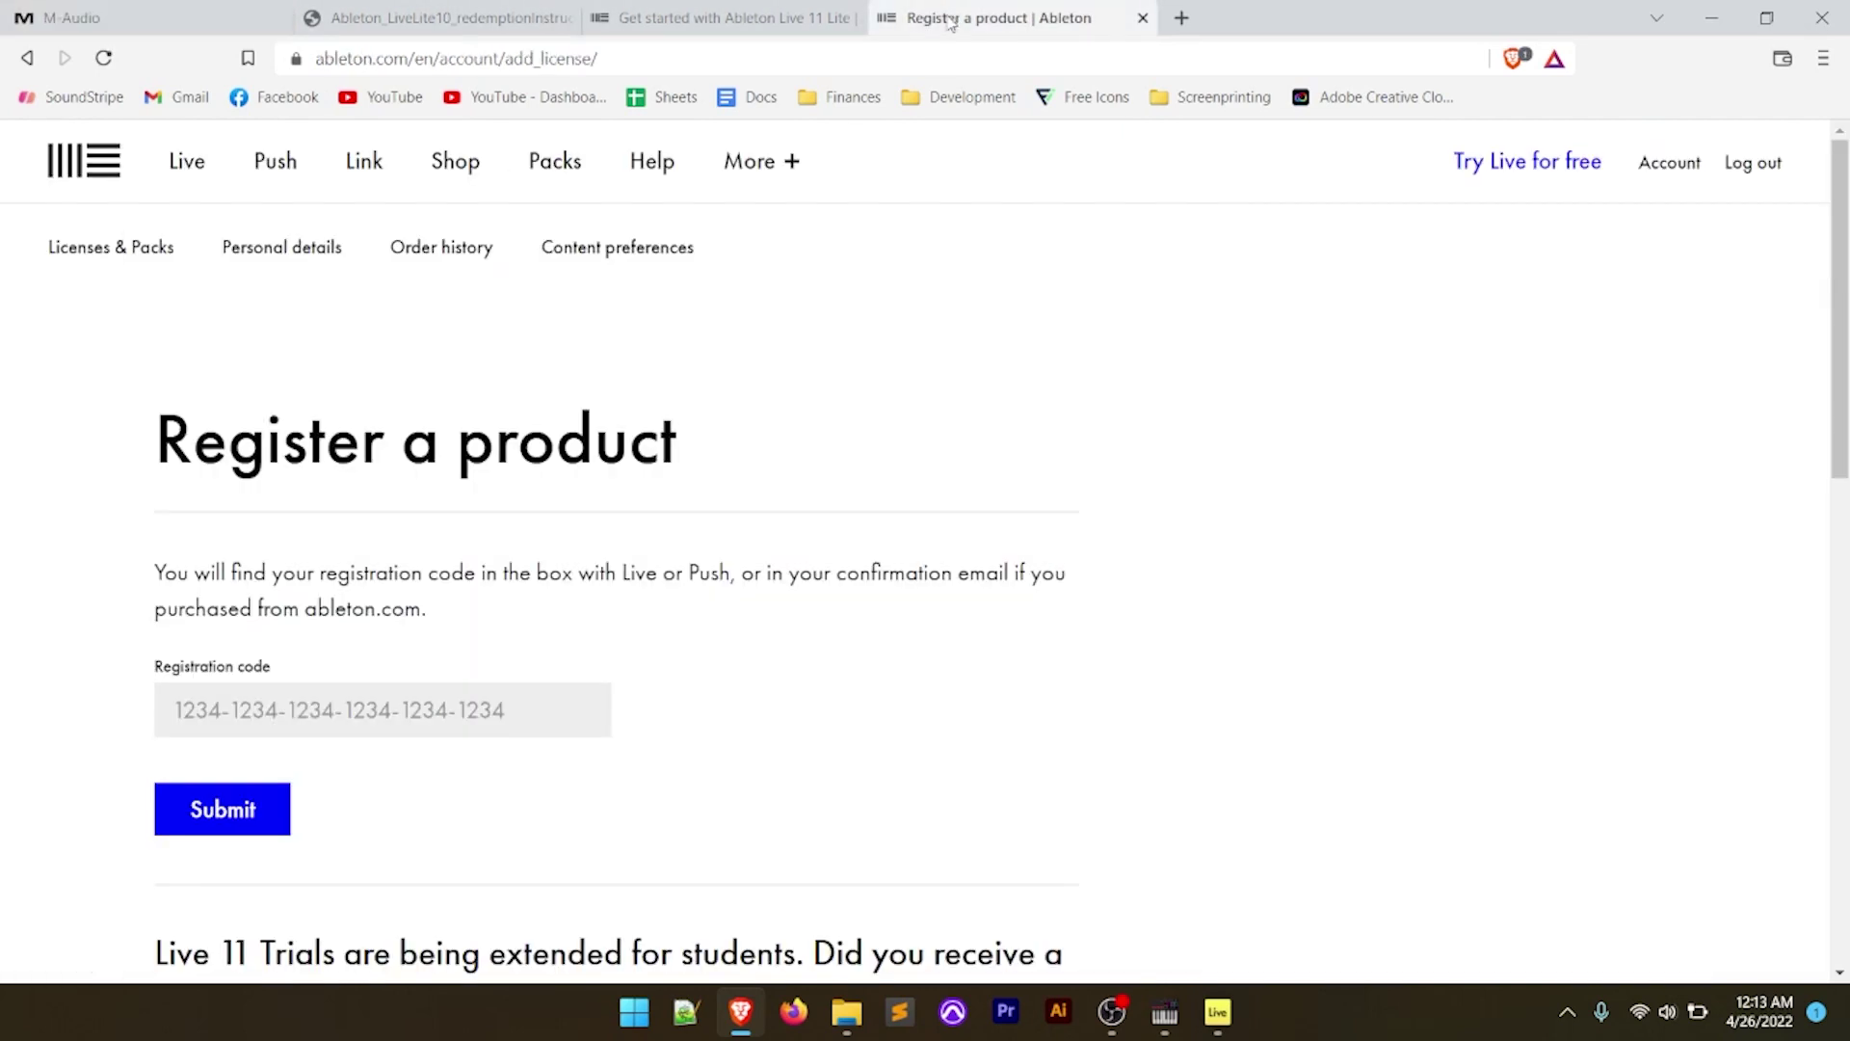
{"action": "left_click", "coordinate": [352, 710]}
{"action": "right_click", "coordinate": [353, 699]}
{"action": "left_click", "coordinate": [433, 817]}
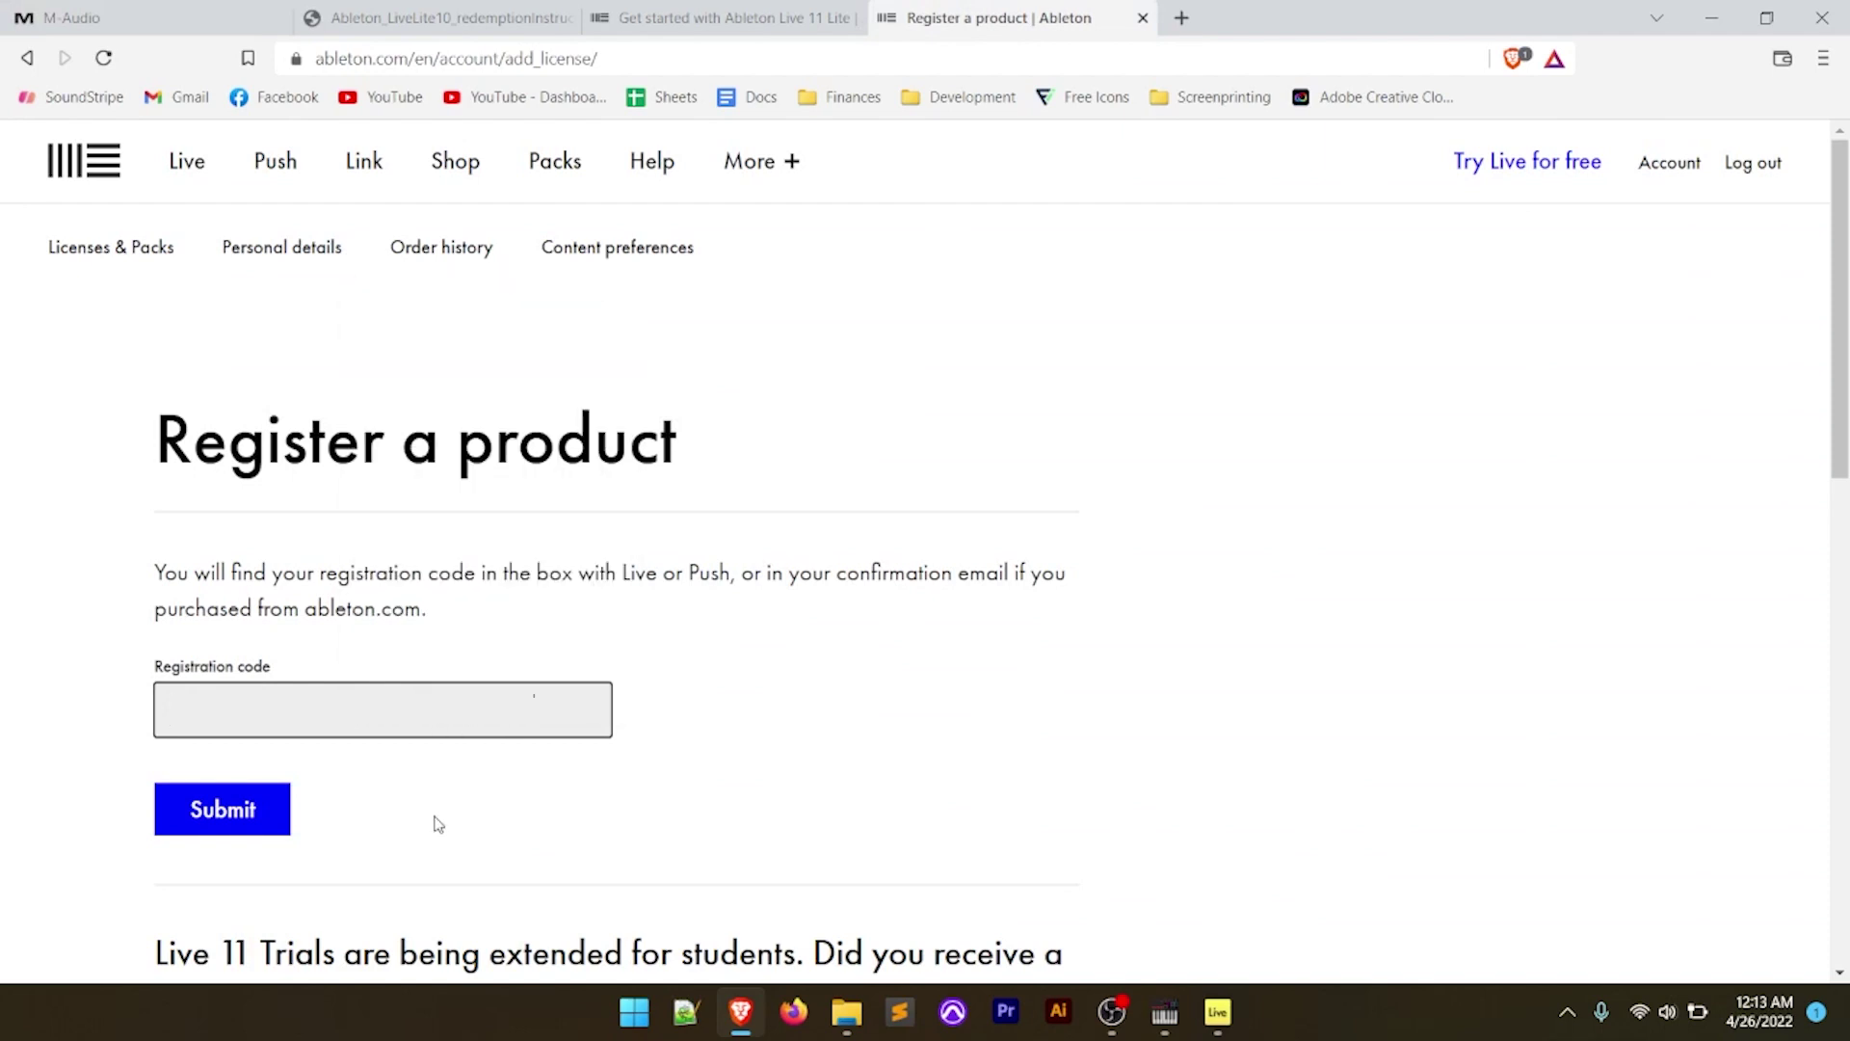
{"action": "left_click", "coordinate": [224, 812]}
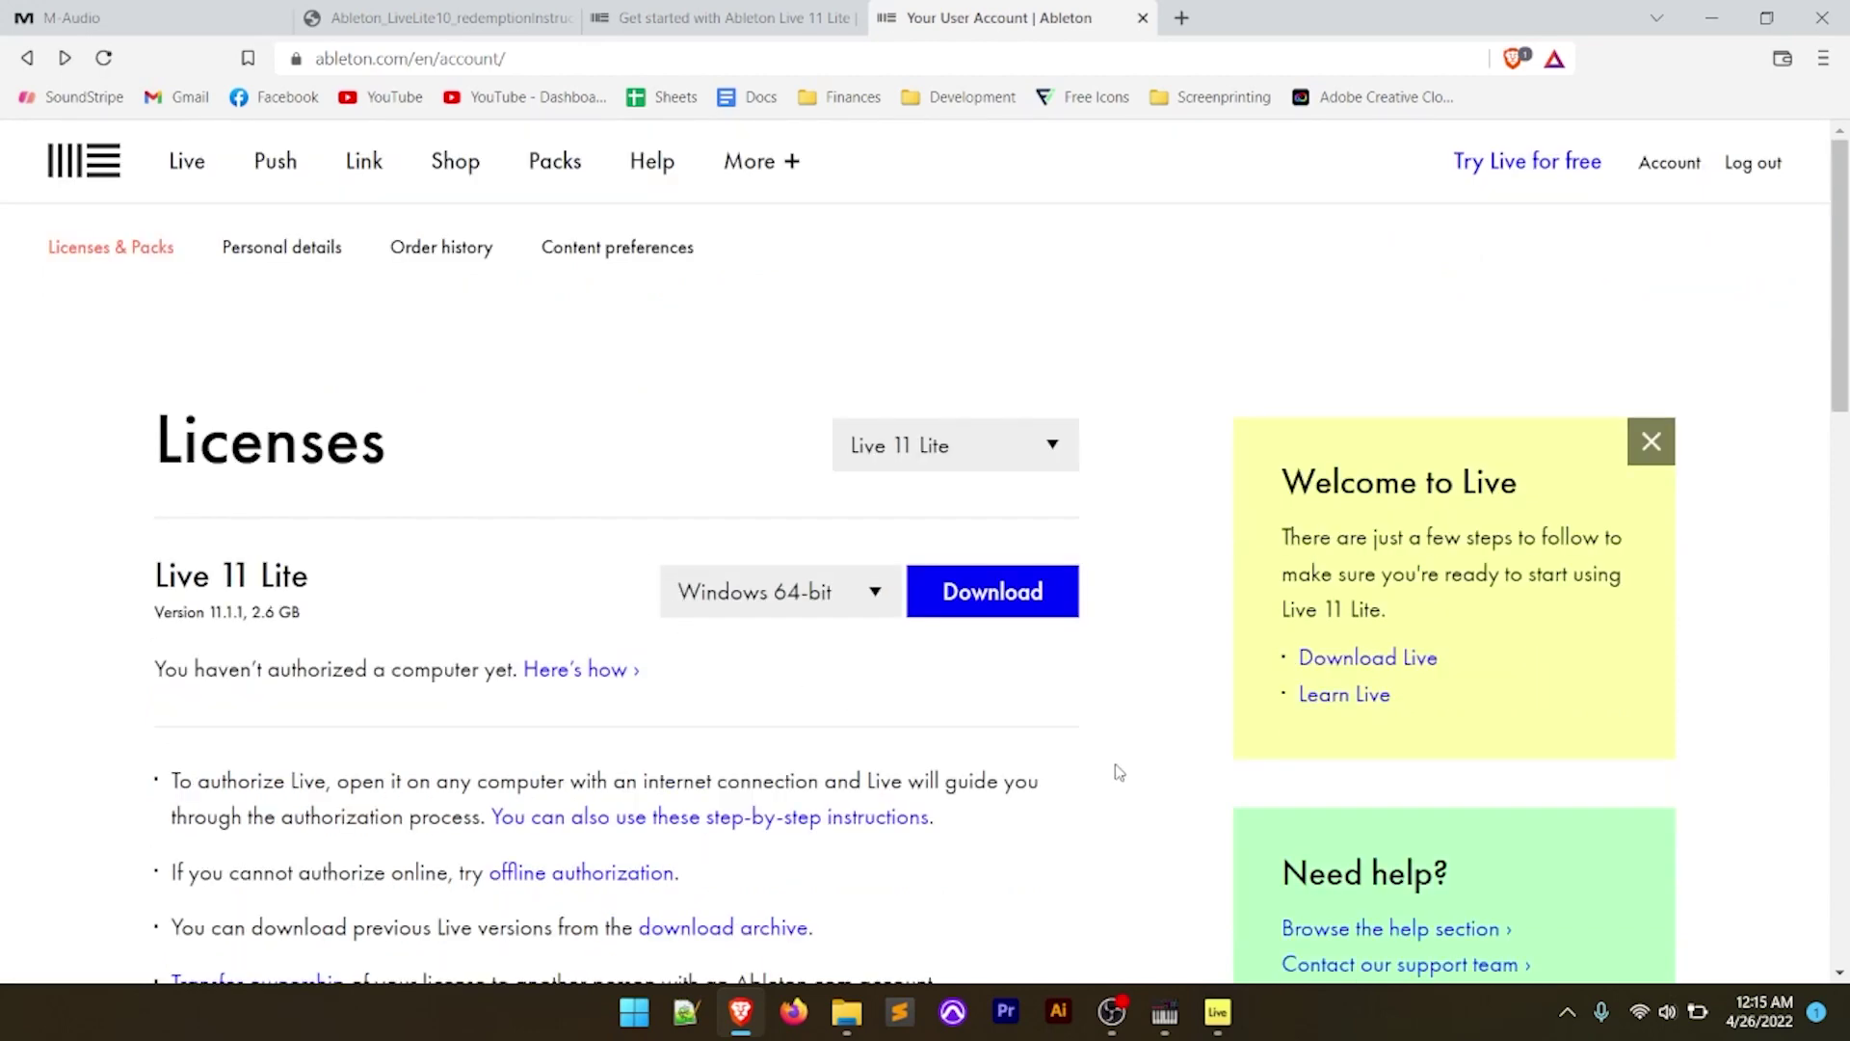
Return to Live's welcome dialog, authorize with ableton.com again and allow the website to open Ableton Live 11 Lite.
{"action": "left_click", "coordinate": [1834, 12]}
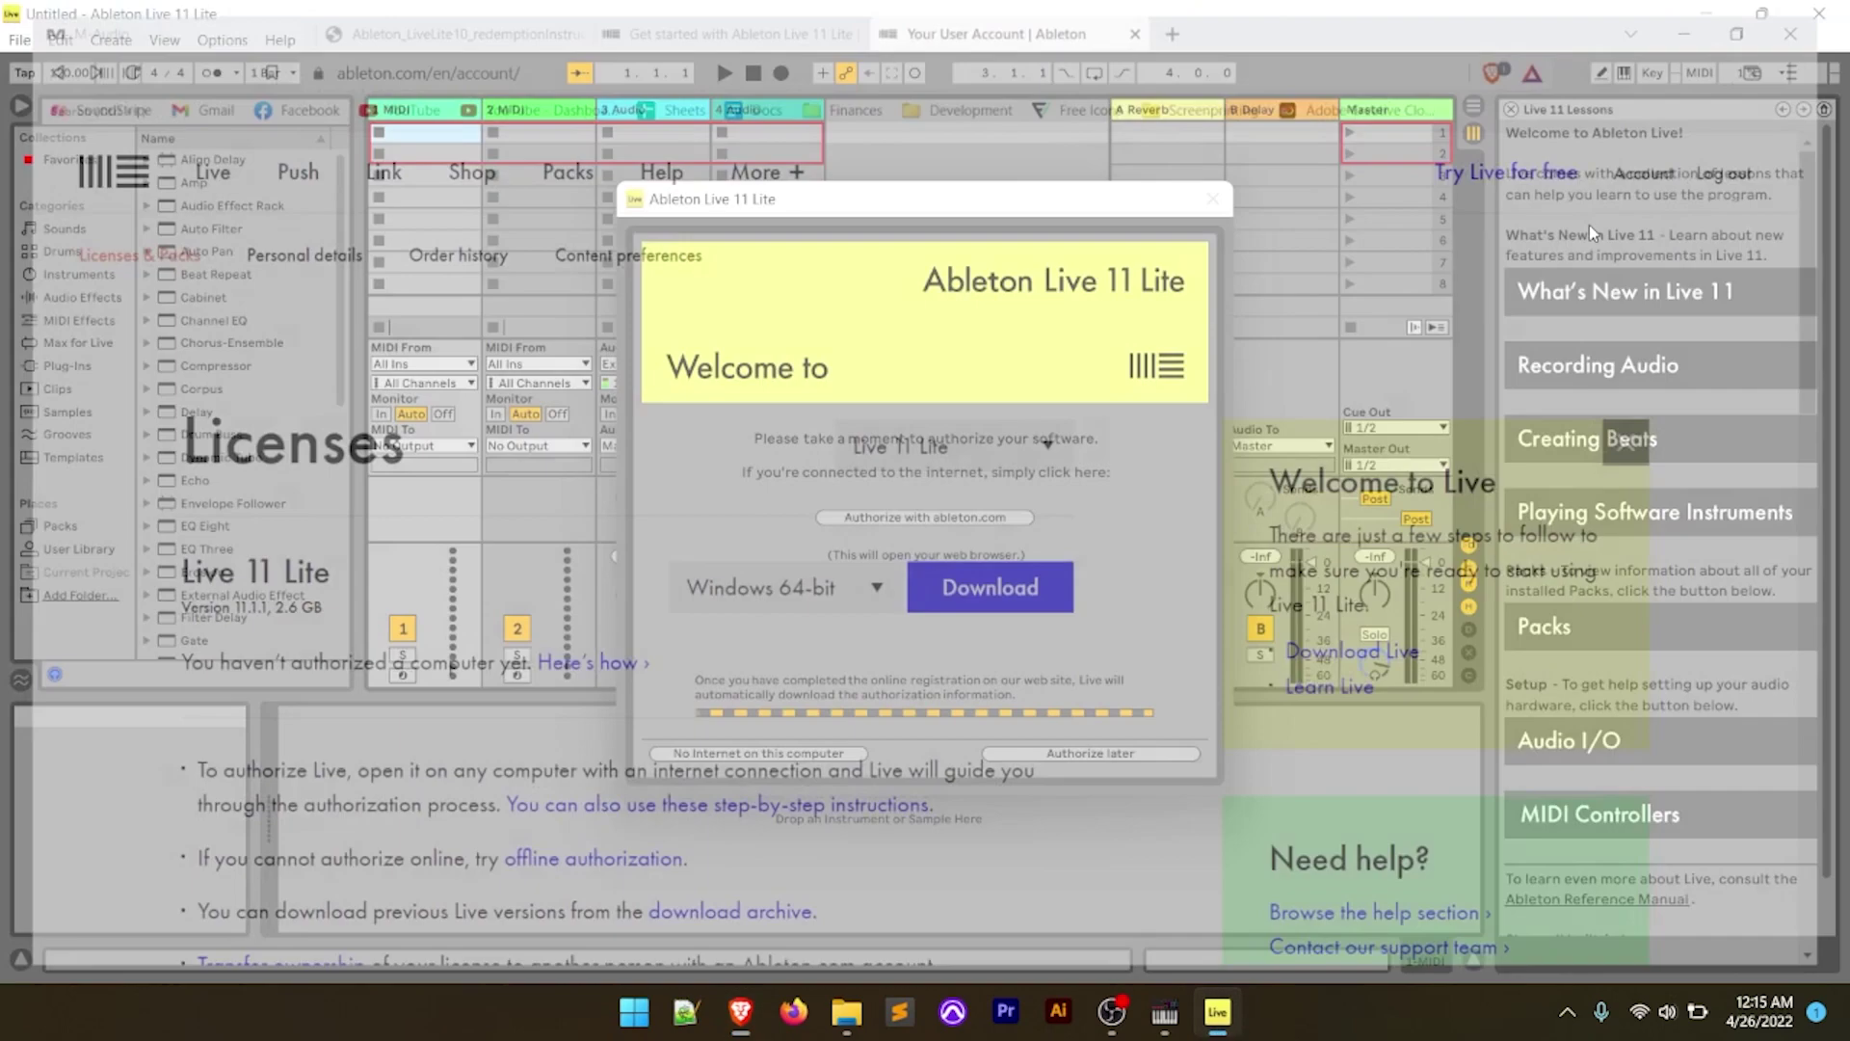
{"action": "left_click", "coordinate": [949, 517]}
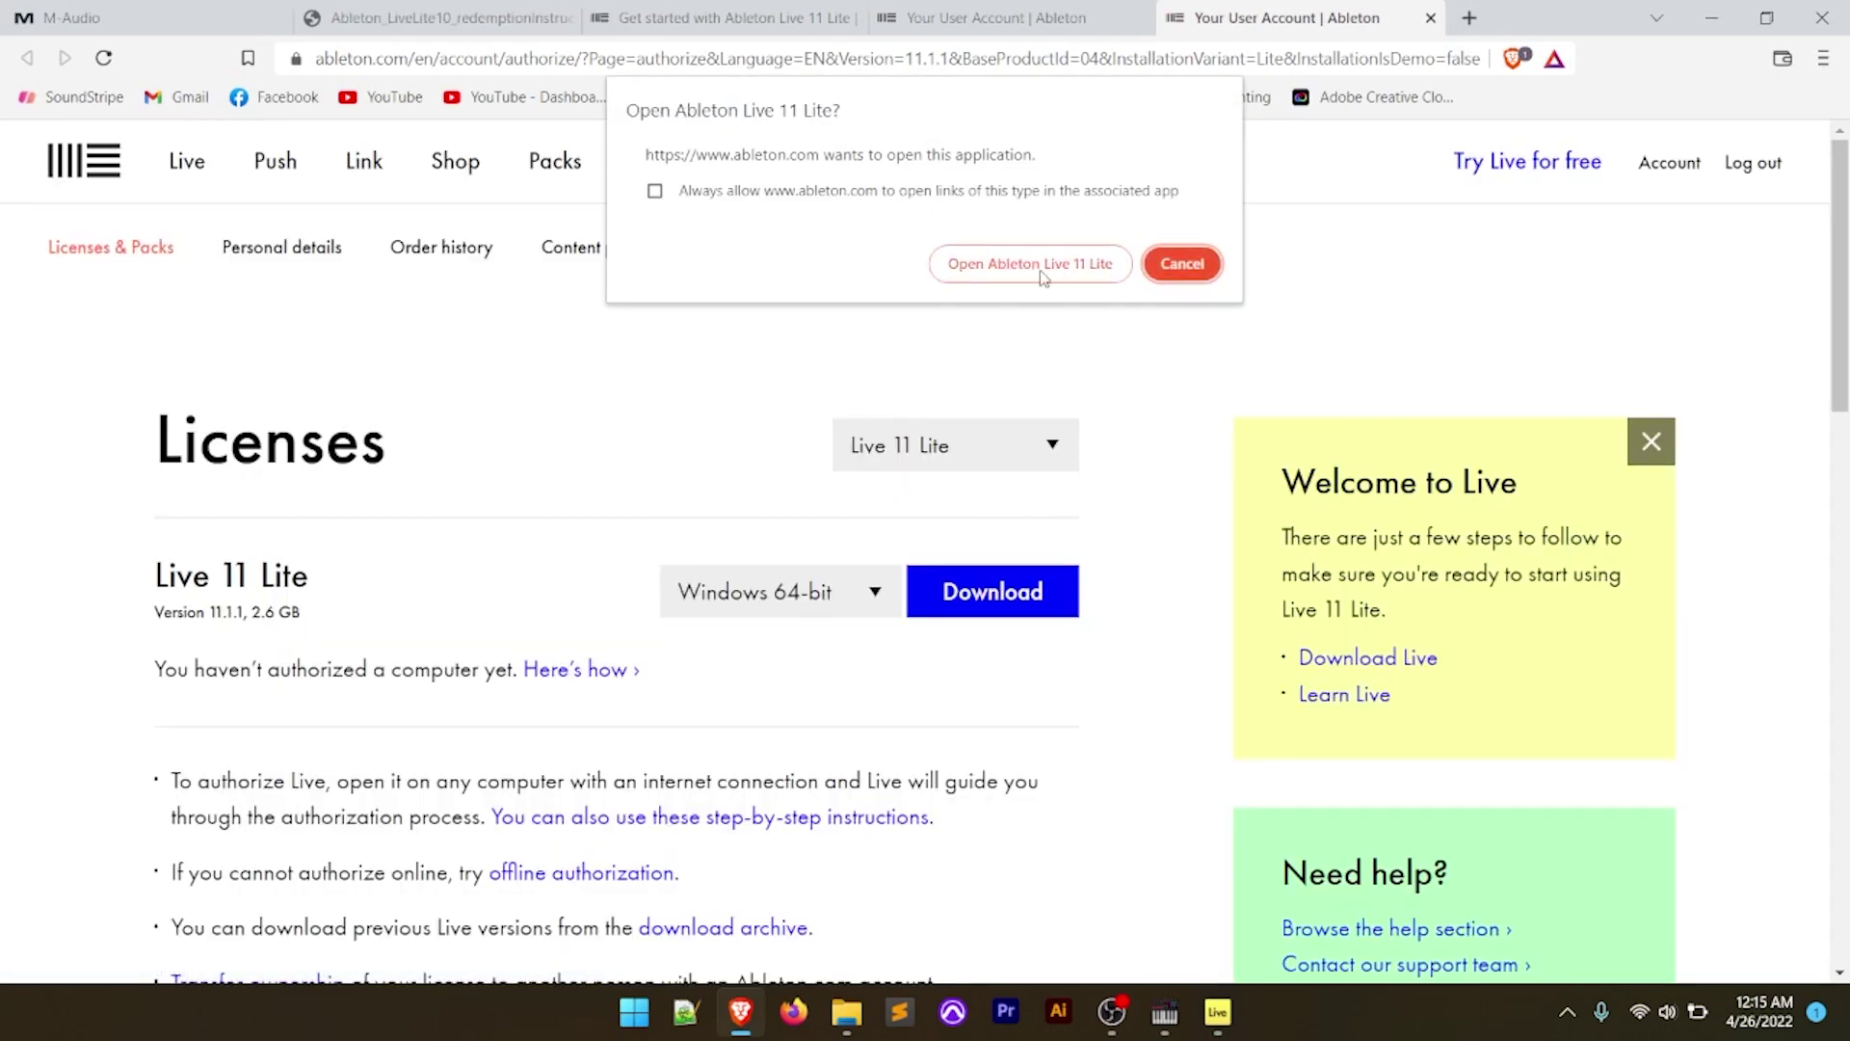
{"action": "left_click", "coordinate": [1066, 271]}
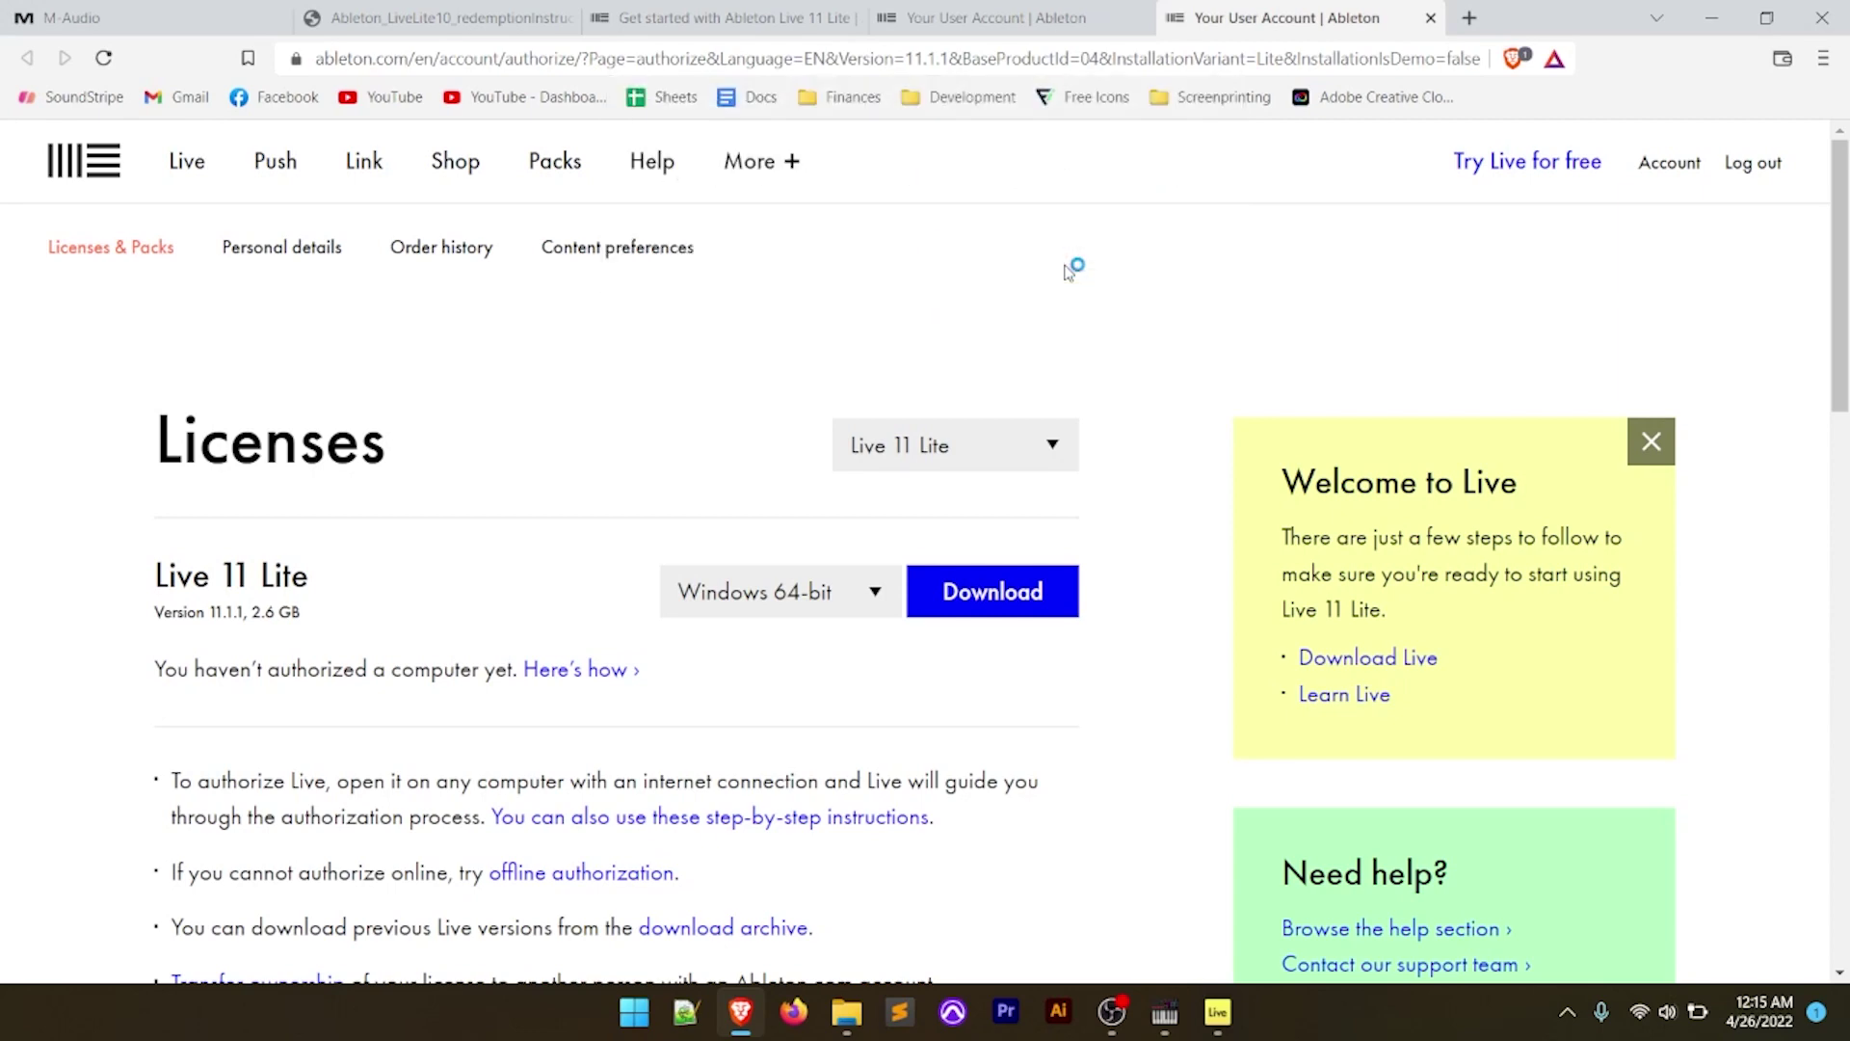
Switch back to Ableton Live 11 Lite and acknowledge the authorization message.
{"action": "scroll", "coordinate": [1205, 470], "scroll_direction": "down", "scroll_amount": 1}
{"action": "scroll", "coordinate": [1223, 332], "scroll_direction": "up", "scroll_amount": 1}
{"action": "left_click", "coordinate": [1218, 1012]}
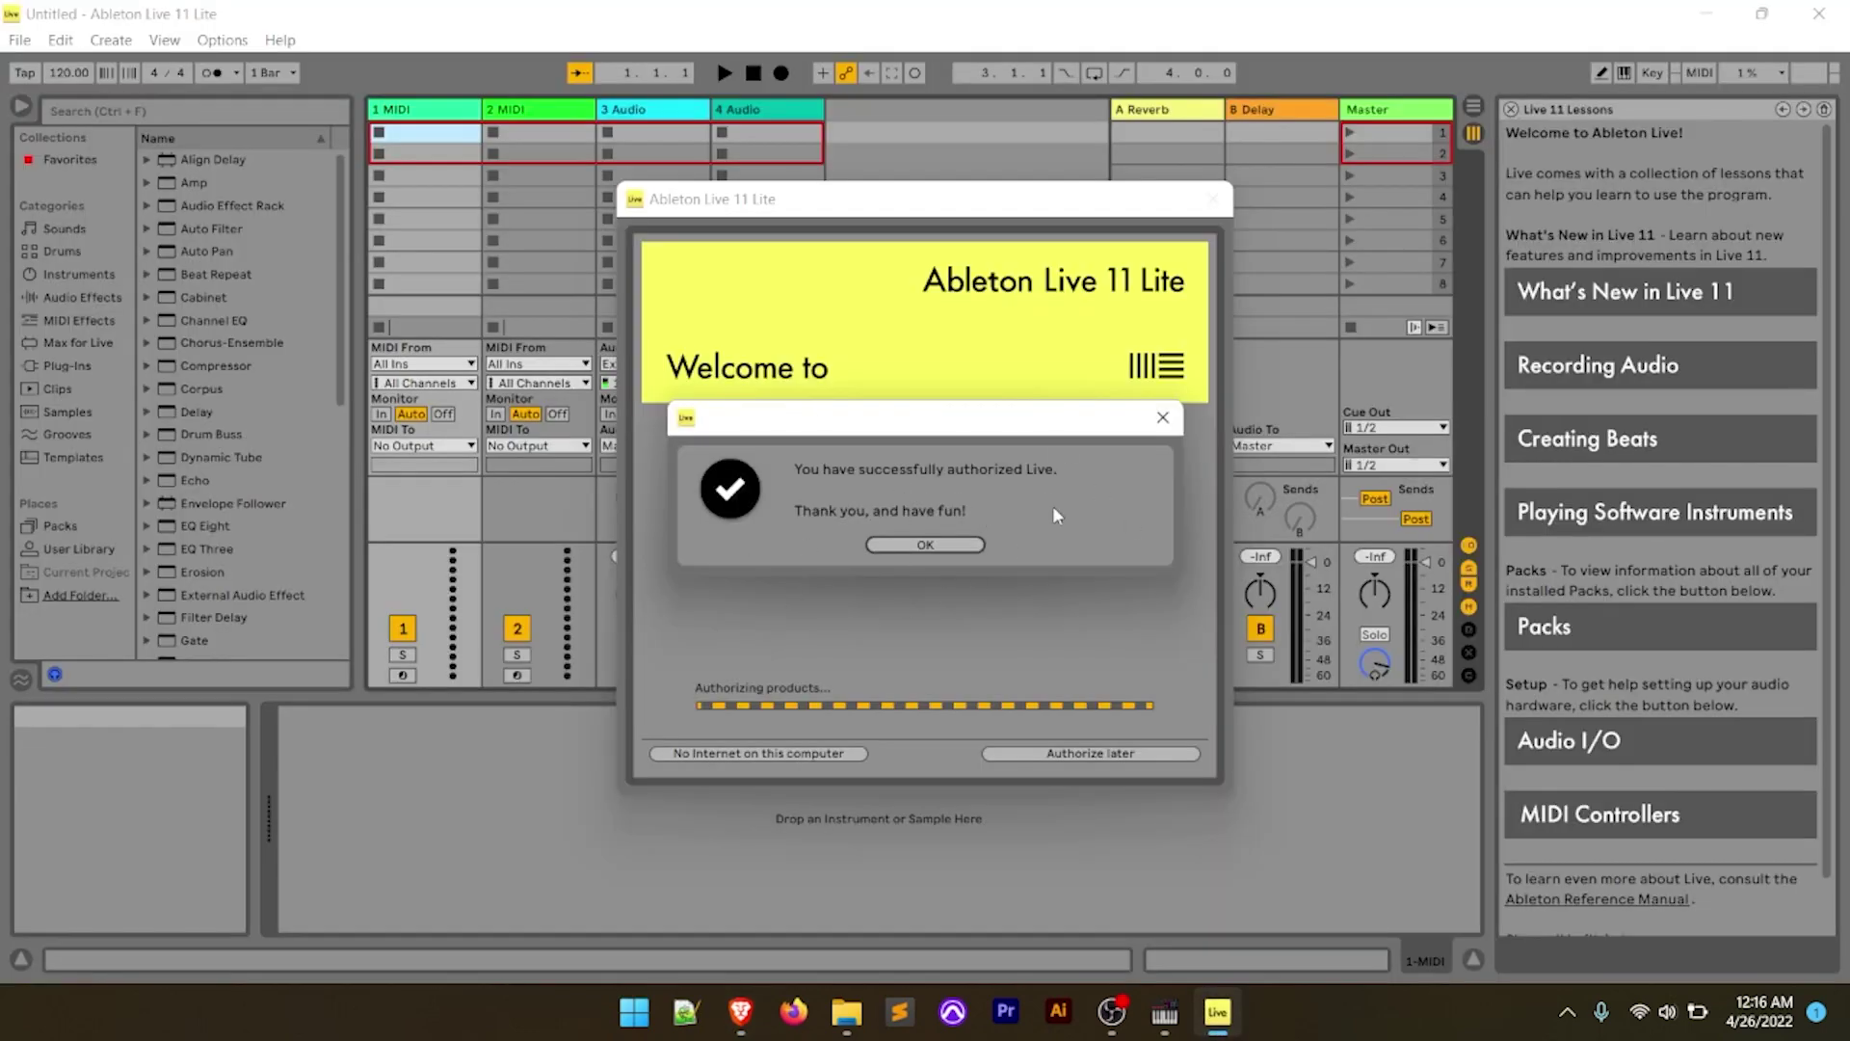
{"action": "left_click", "coordinate": [924, 545]}
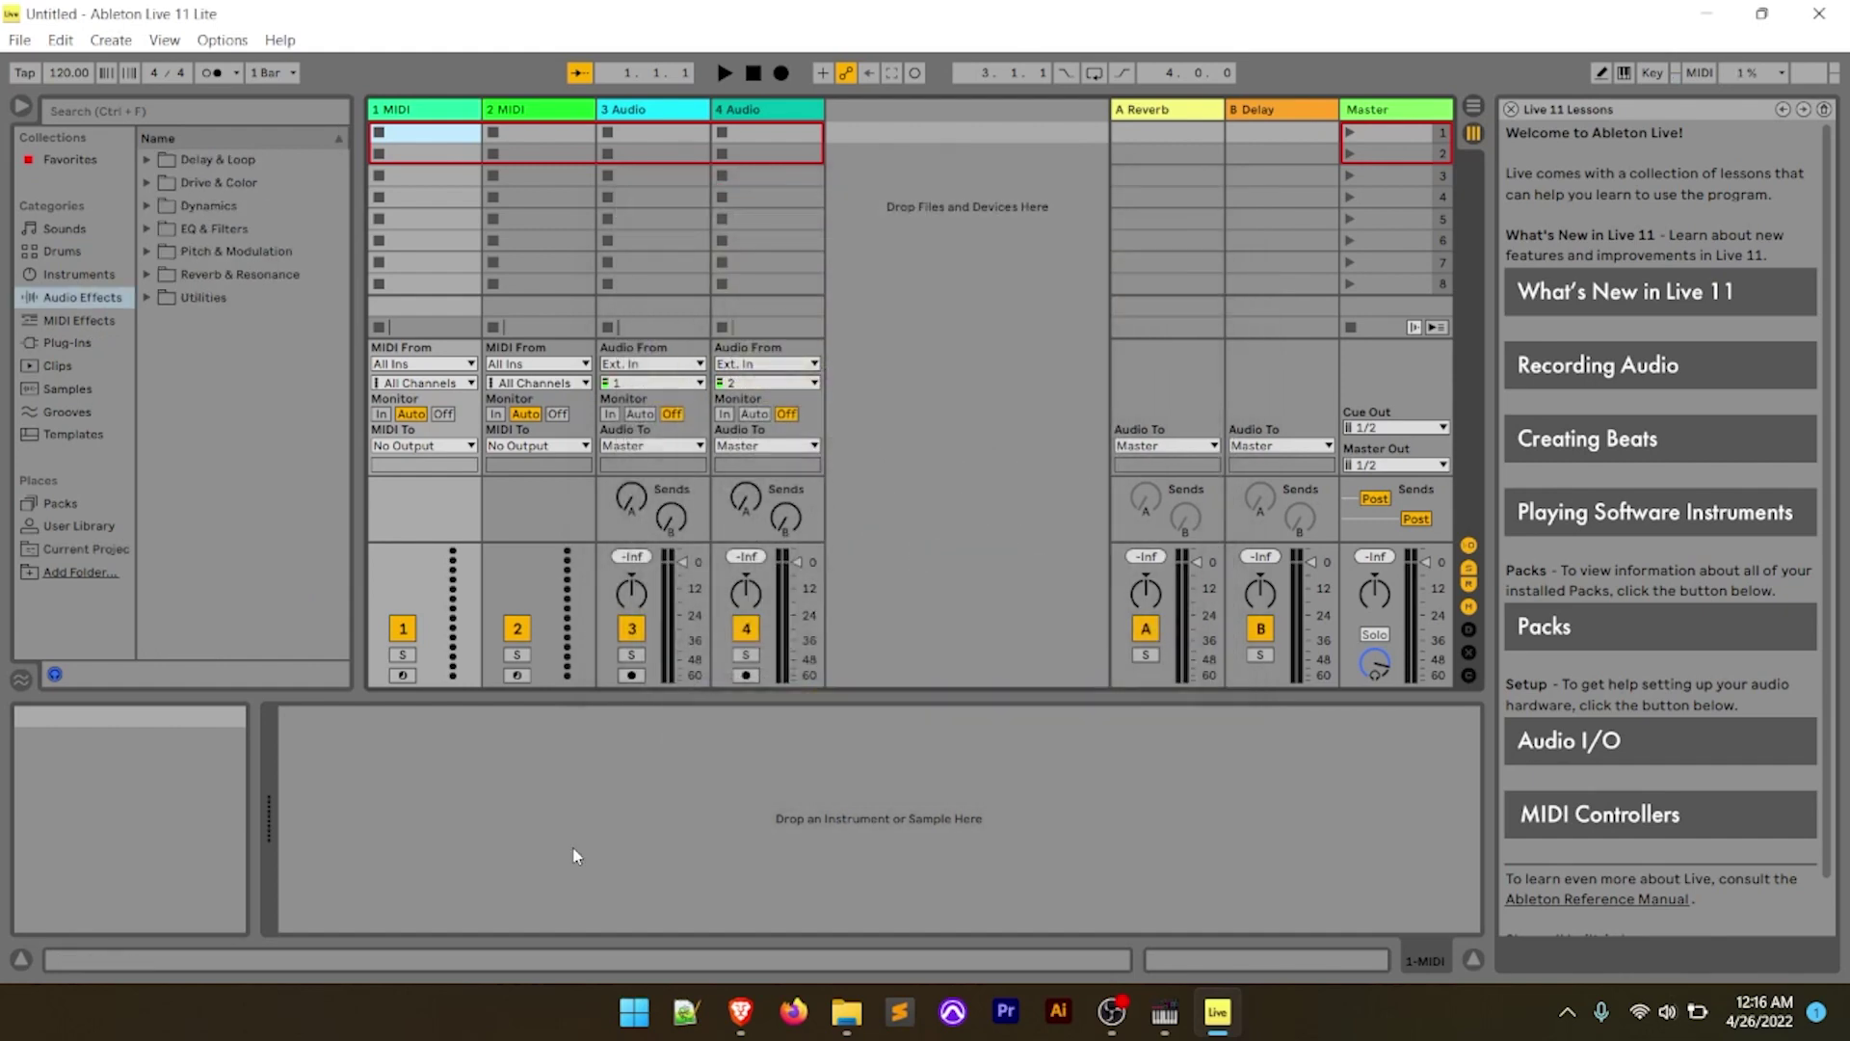